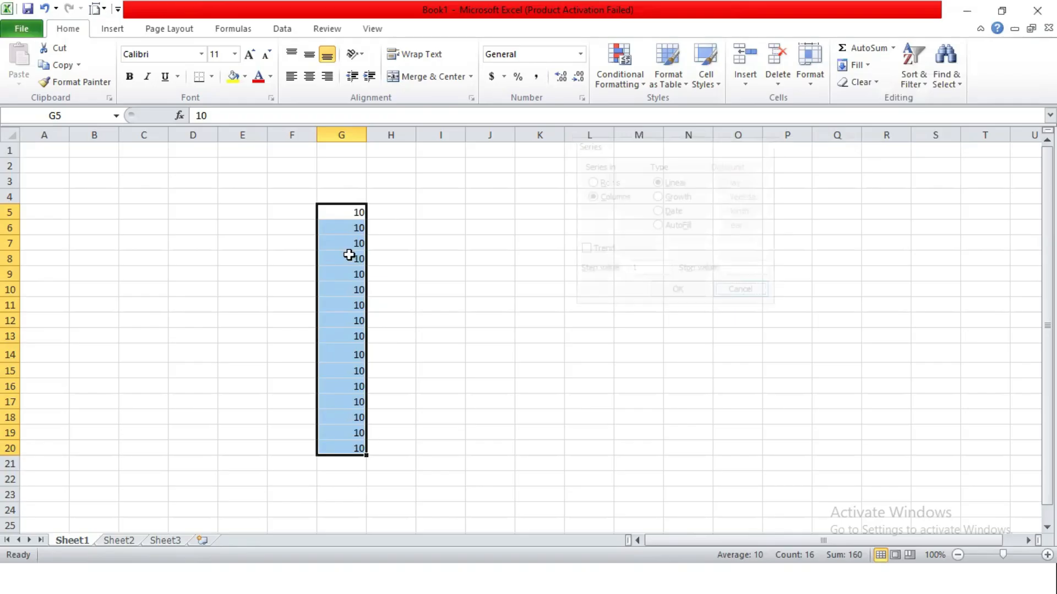
Step: Clear the values in G5:G20 and apply all borders to the range E4:P20
left_click_drag(345, 208, 349, 443)
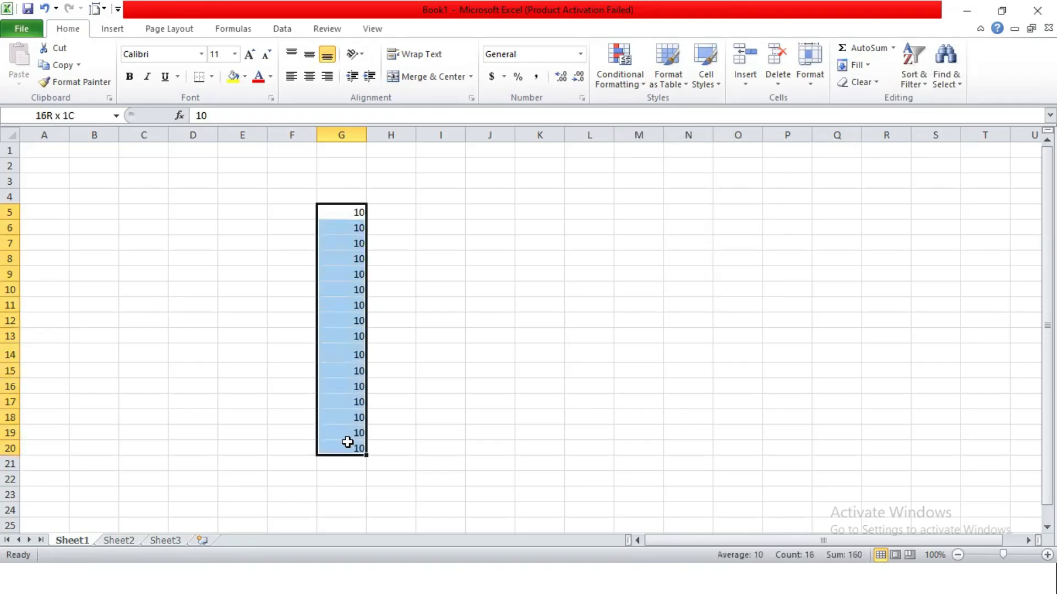
key("Delete")
left_click_drag(257, 203, 802, 441)
left_click(211, 77)
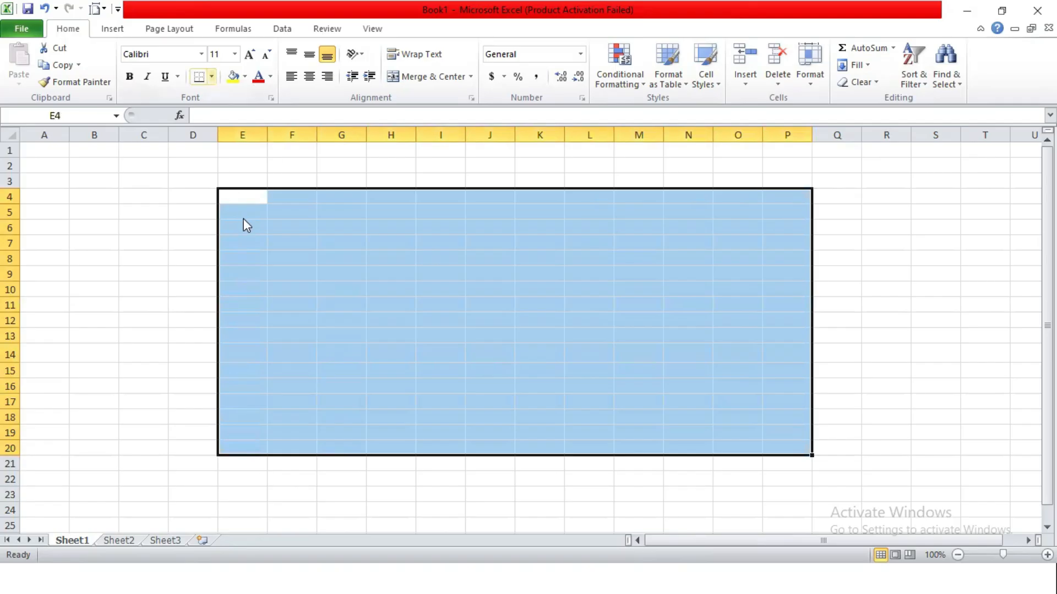
left_click(238, 200)
left_click(143, 243)
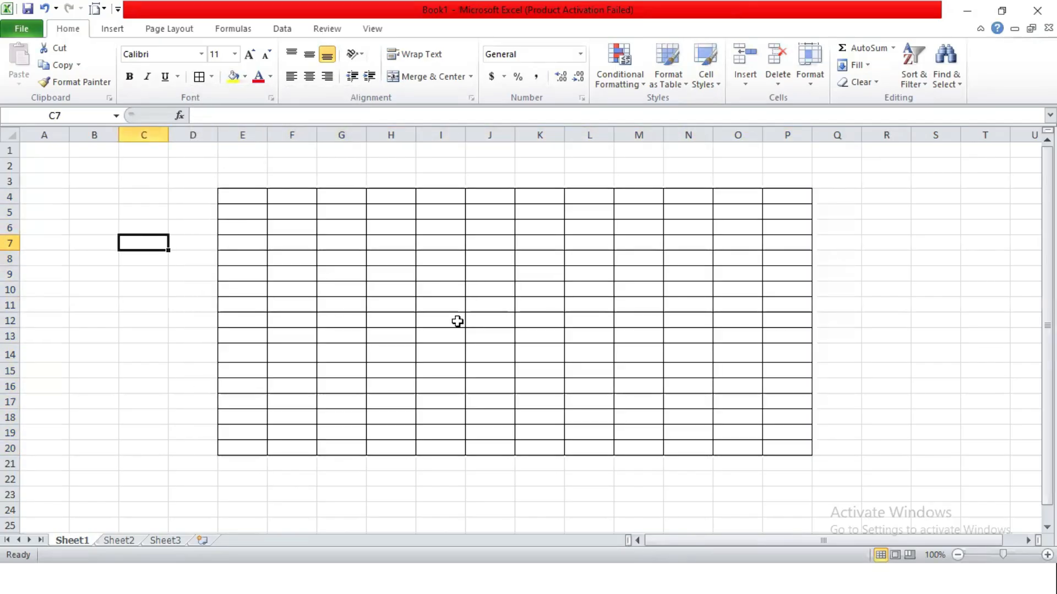
Step: Enter P in cells E4 and E5
left_click(252, 200)
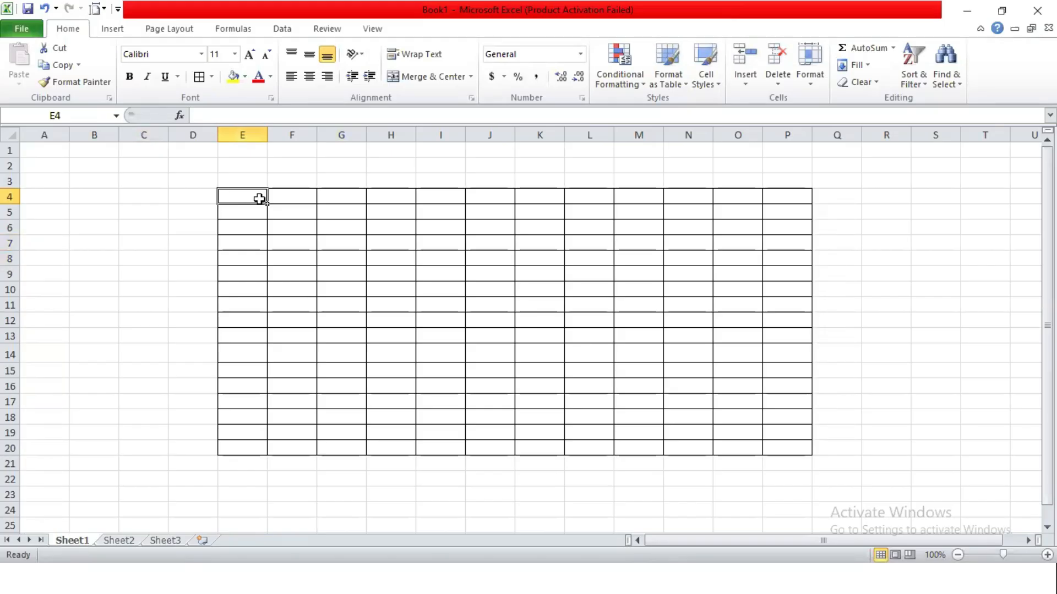
type("P")
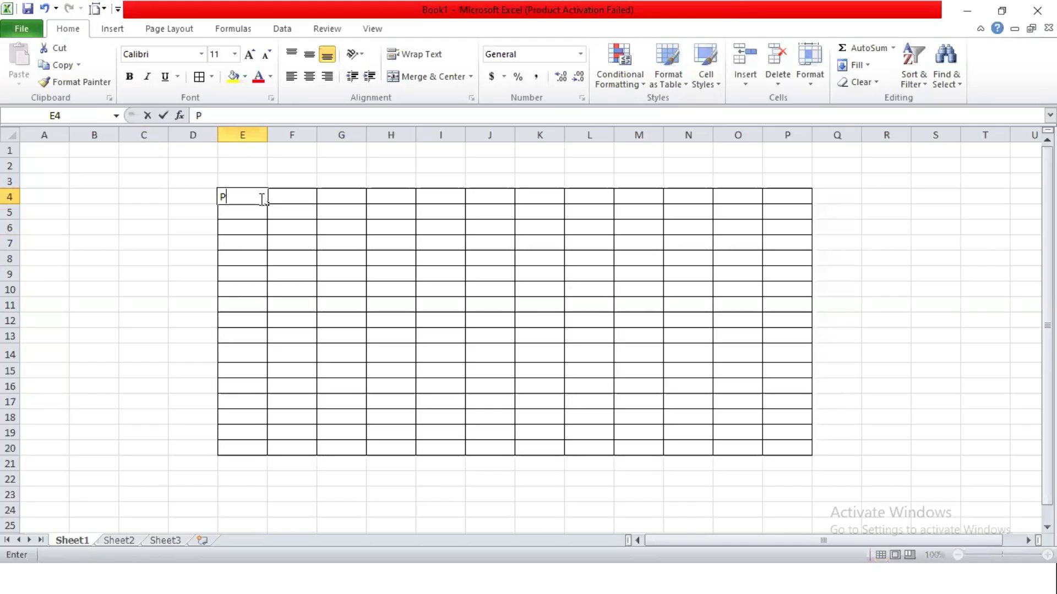
key("Return")
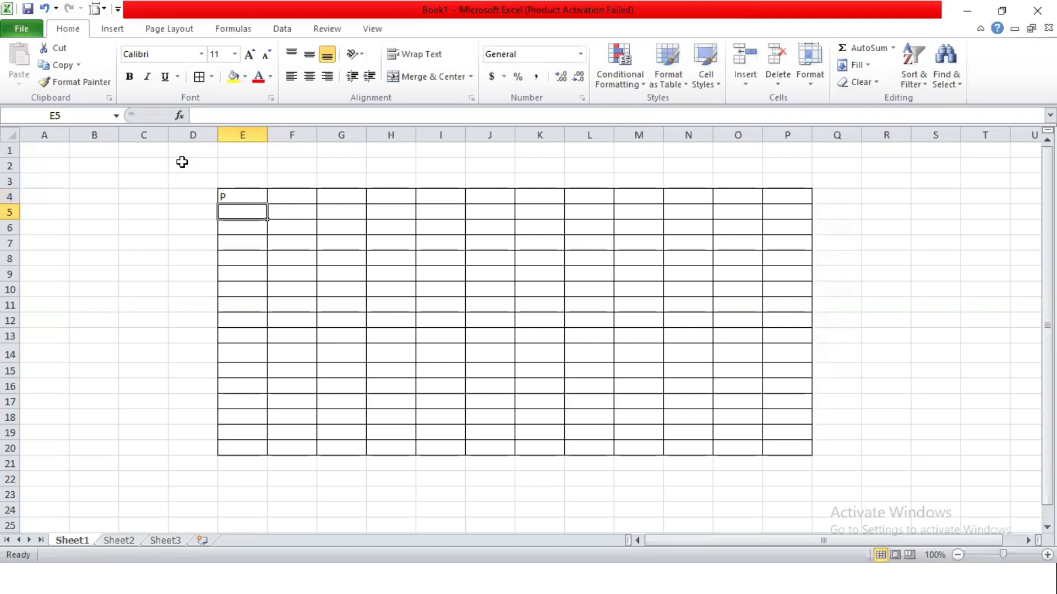
left_click_drag(252, 193, 785, 422)
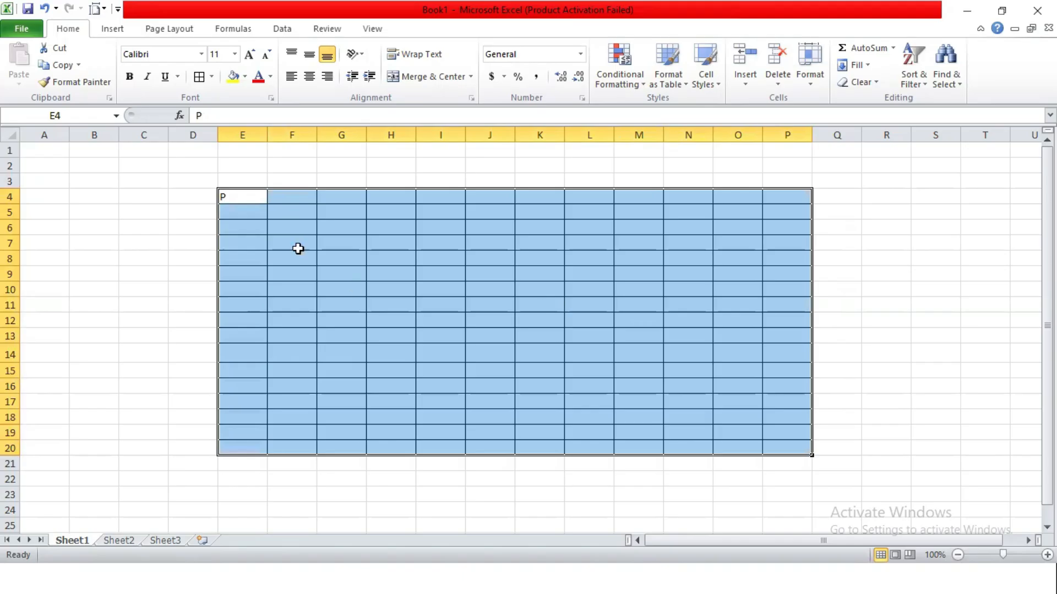
left_click(246, 197)
key("ctrl+c")
left_click(248, 209)
type("P")
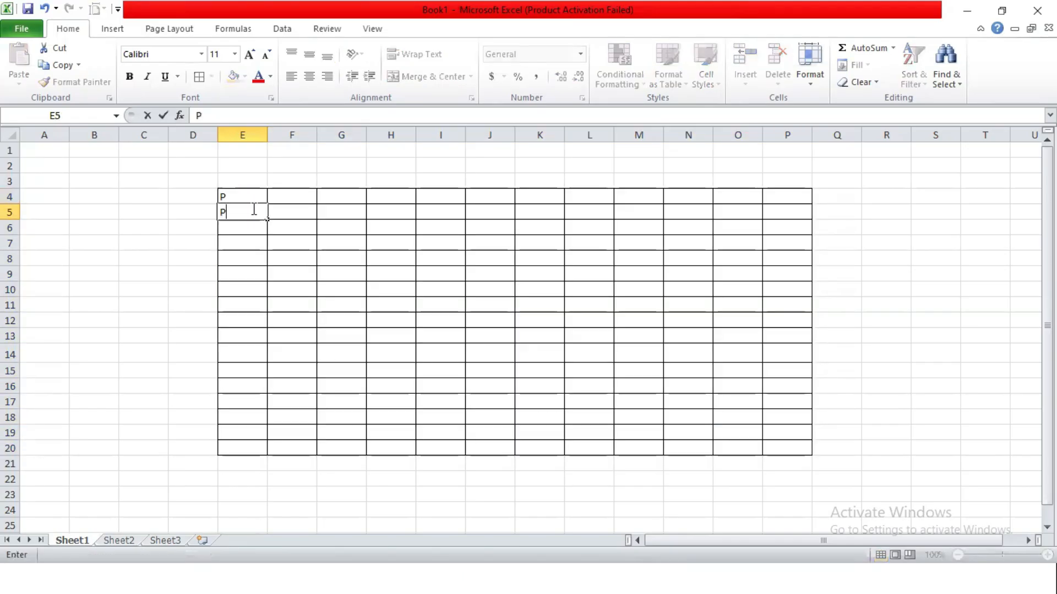
Step: Fill the P entry down and across to the right through the whole bordered range E4:P20
left_click_drag(250, 198, 779, 441)
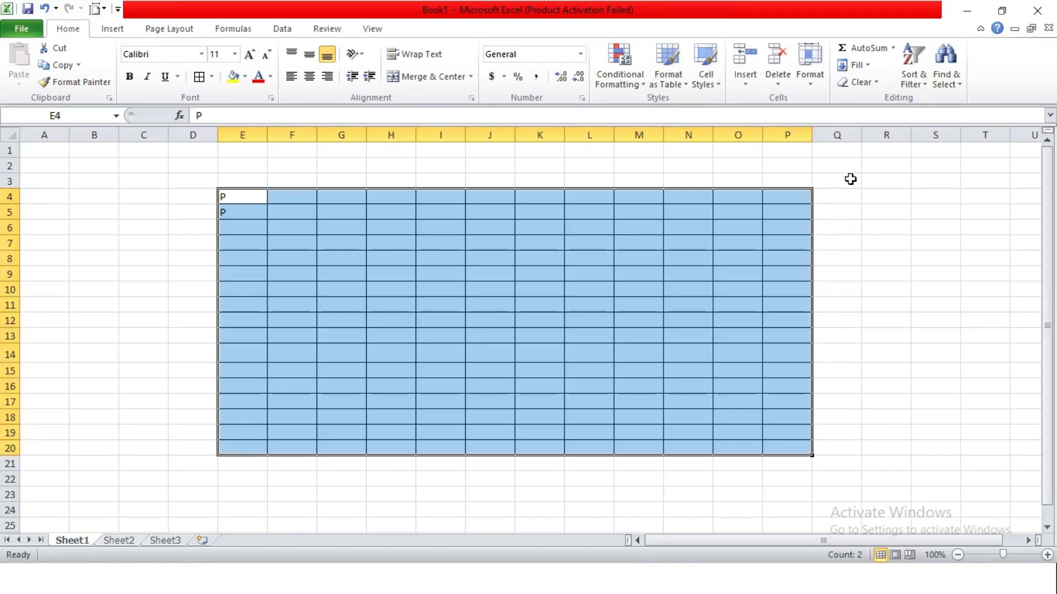
left_click(859, 64)
left_click(871, 84)
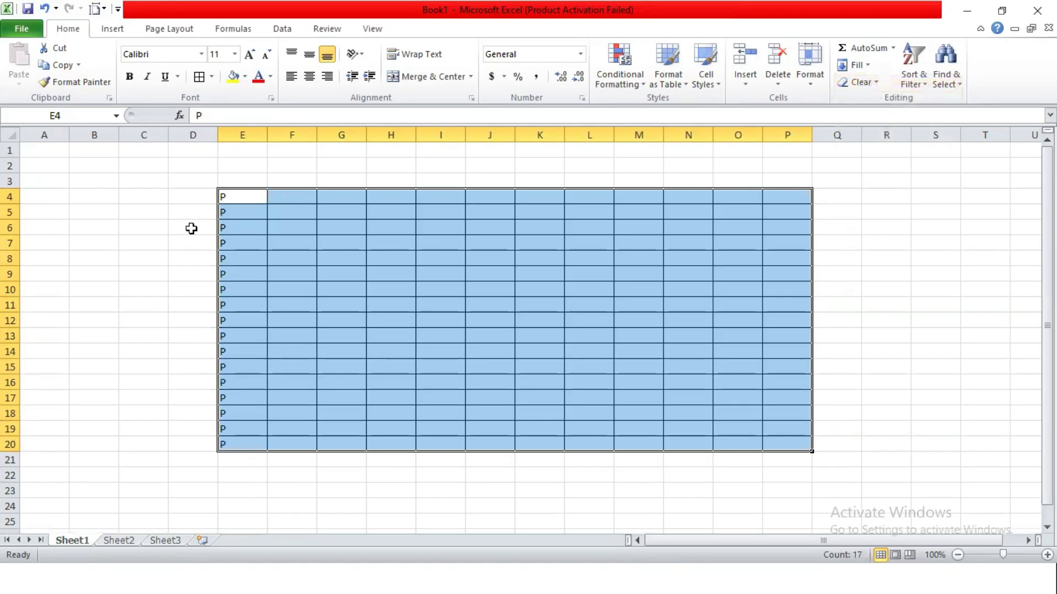
left_click(868, 65)
left_click(880, 103)
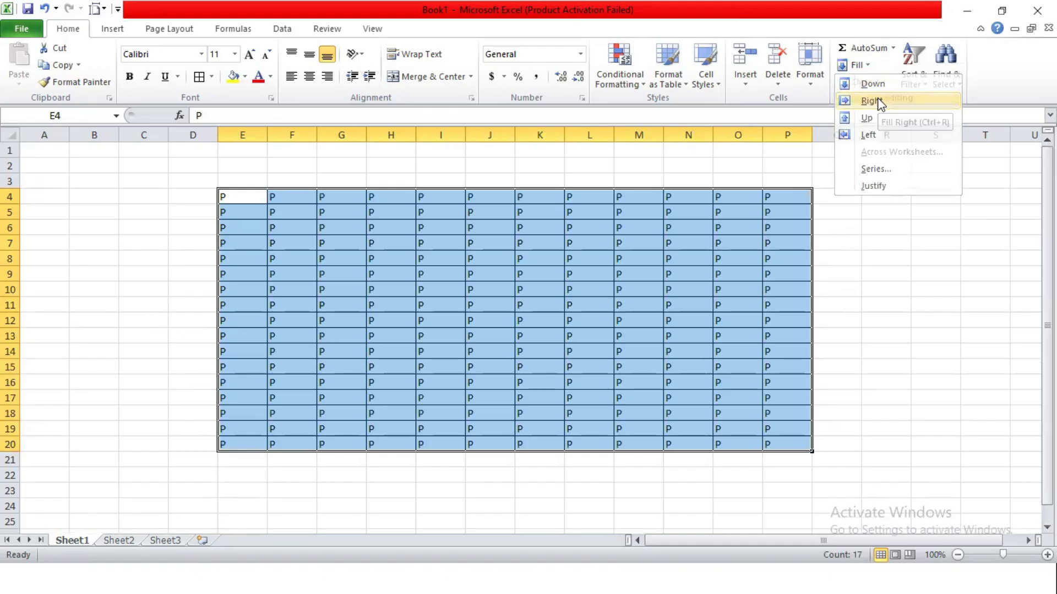
Step: Delete all the P entries from the range E4:P20, keeping the borders
left_click(352, 377)
left_click_drag(242, 197, 242, 213)
left_click_drag(339, 235, 781, 439)
key("Delete")
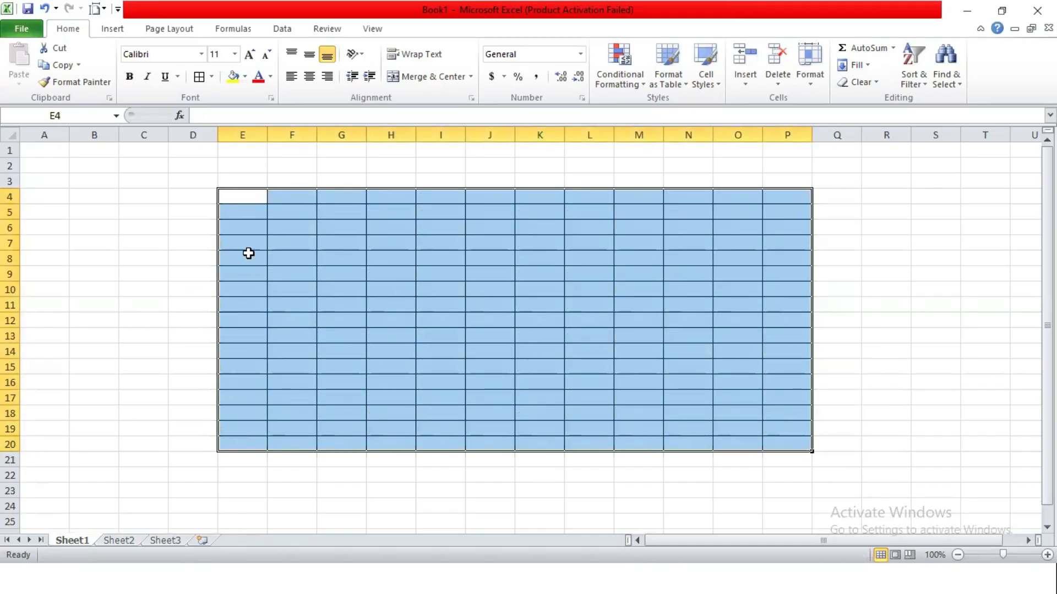
left_click(276, 213)
left_click(199, 225)
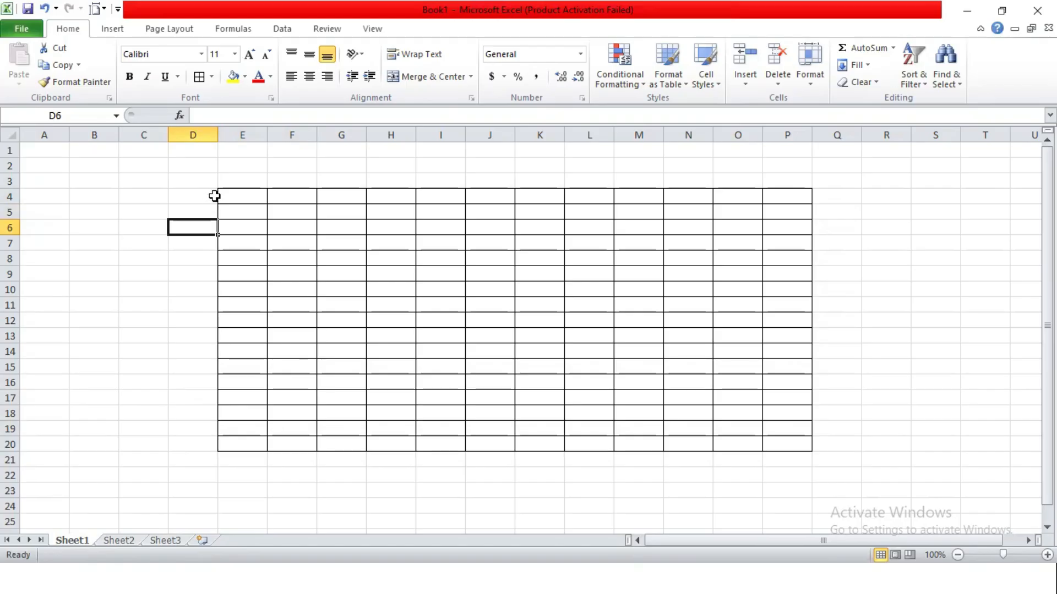
Step: Enter the headings TOATL in E4 and MARKS in F4
left_click(241, 198)
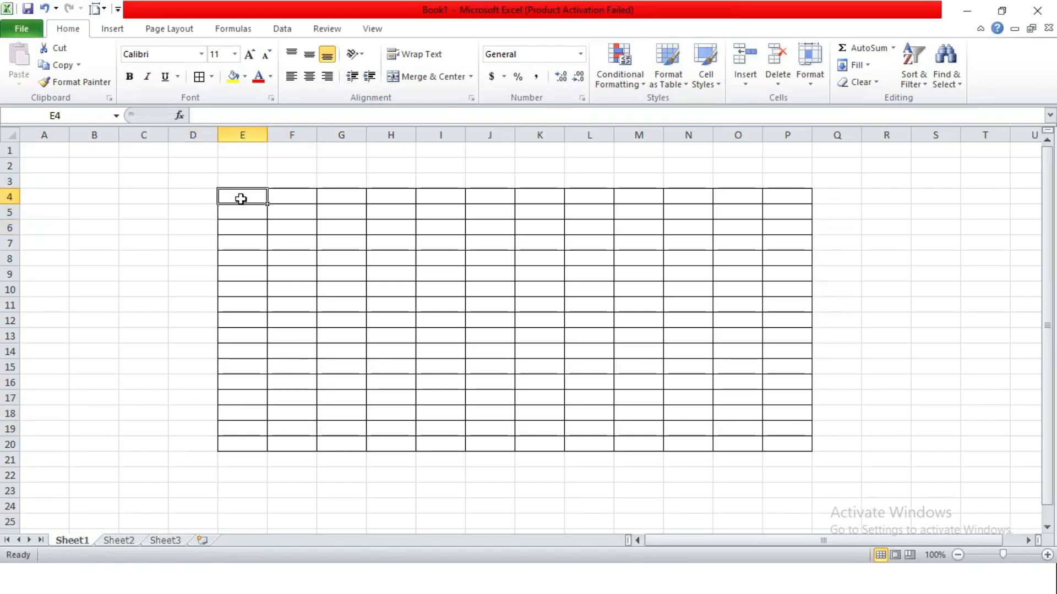
type("TOATL")
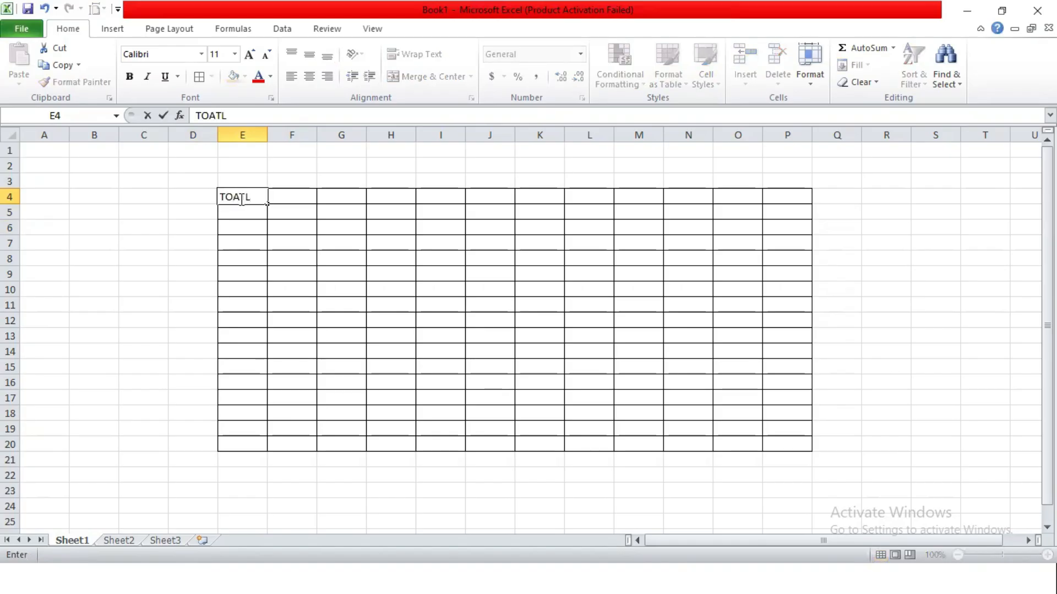
key("Tab")
type("MARKS")
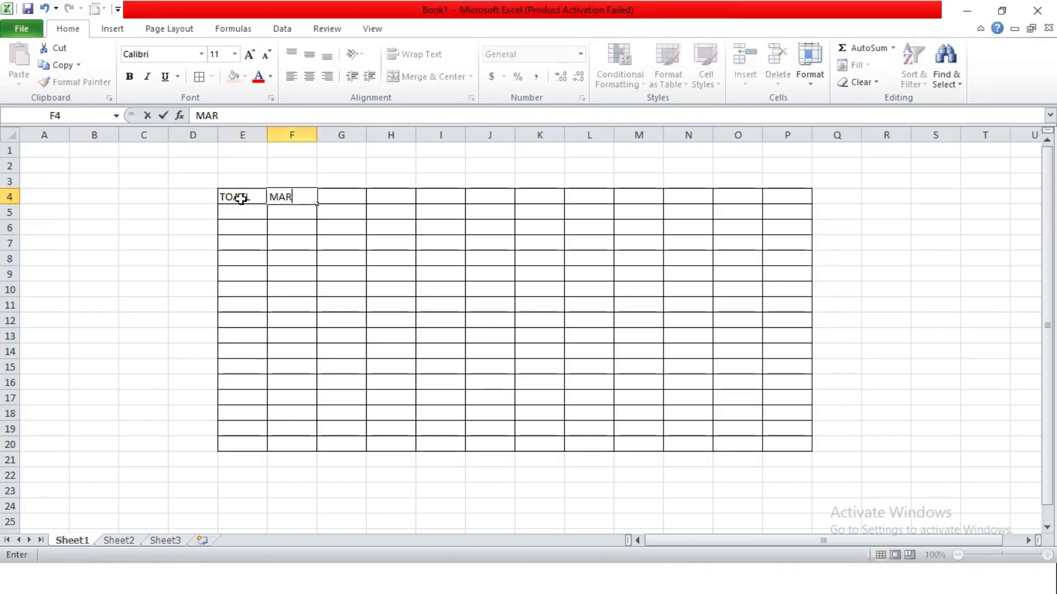
key("ctrl+Return")
Step: Enter 100 in cell E5 under the TOATL heading
left_click(241, 199)
key("Return")
type("10")
key("Return")
key("Up")
type("100")
key("Return")
key("Up")
key("ctrl+shift+Down")
key("ctrl+Up")
key("Down")
key("shift+Down")
key("shift+Down")
scroll(241, 199, "up", 1)
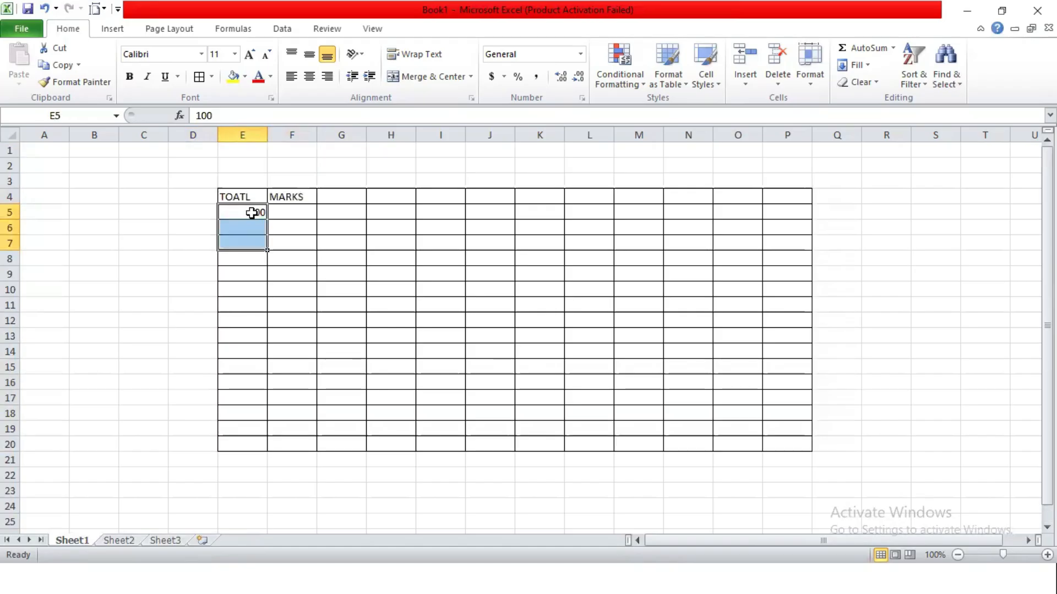
Step: Enter the marks 50, 60, 40, 80, 60, 40, 30, 50, 40, 60 and 80 in F5:F15
left_click(295, 210)
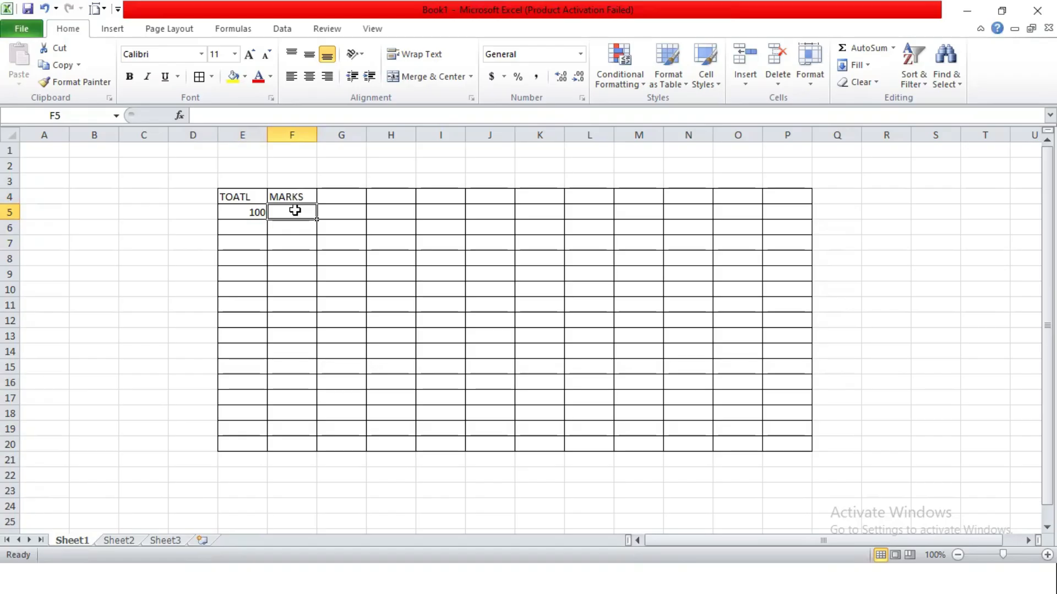
type("50")
key("Return")
type("60")
key("Return")
type("40 80 60 40 30")
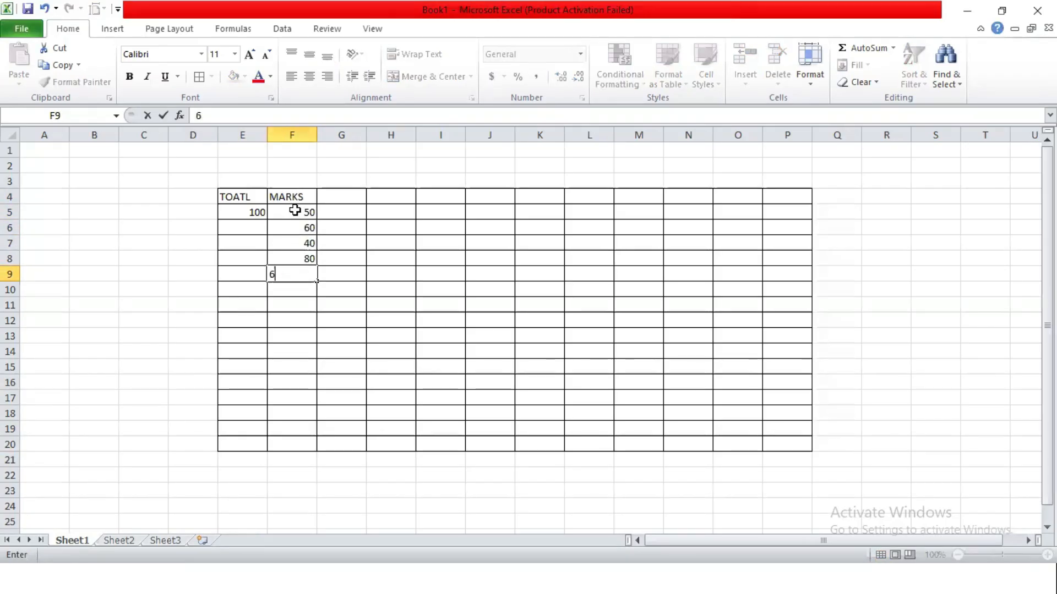
key("Return")
type("50")
key("Return")
type("40")
key("Return")
type("60")
key("Return")
type("80")
key("Return")
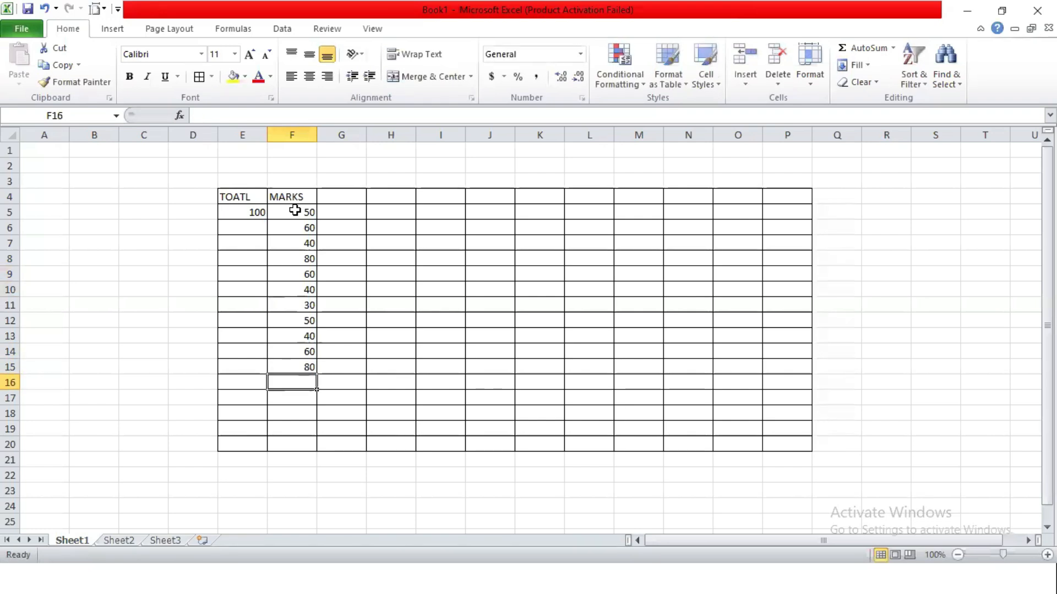
Step: Enter the heading PERCENTAGE in G4 and widen column G to fit it
left_click(327, 199)
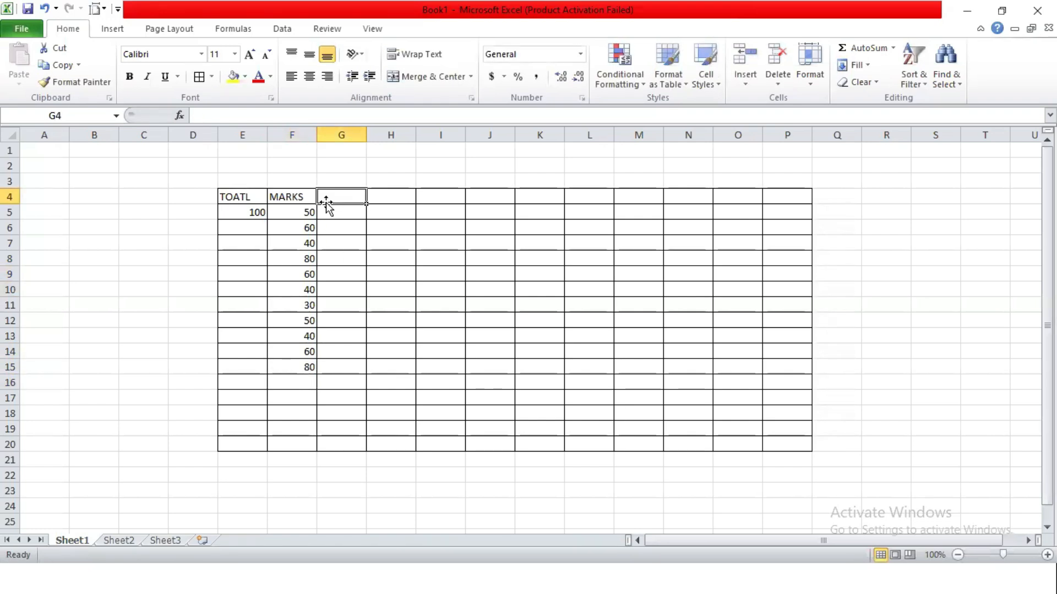
type("PRTDA")
key("BackSpace")
key("BackSpace")
key("BackSpace")
key("BackSpace")
key("BackSpace")
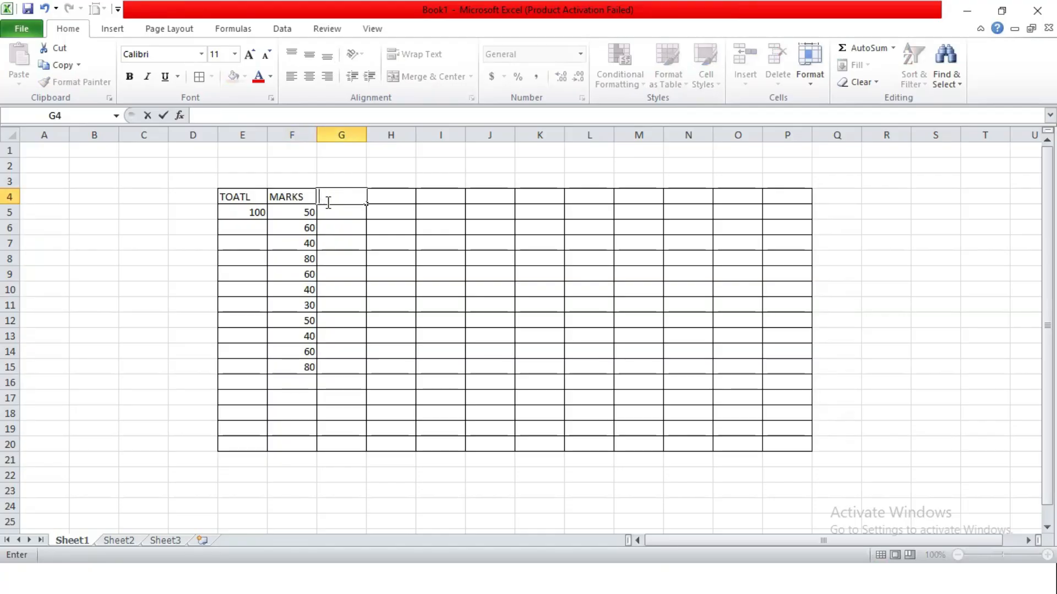
type("PERCENTAGE")
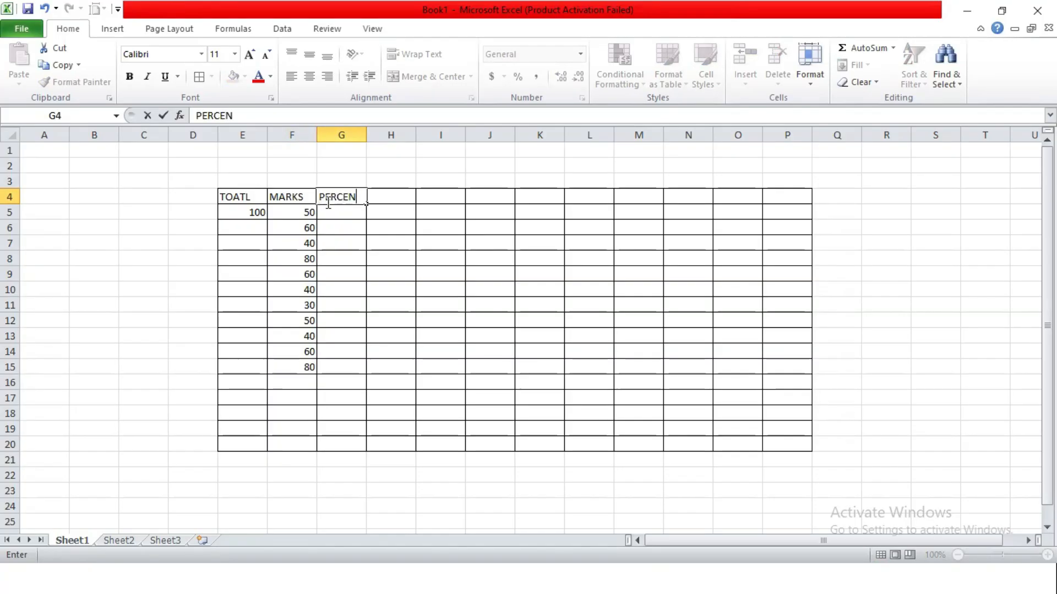
key("Return")
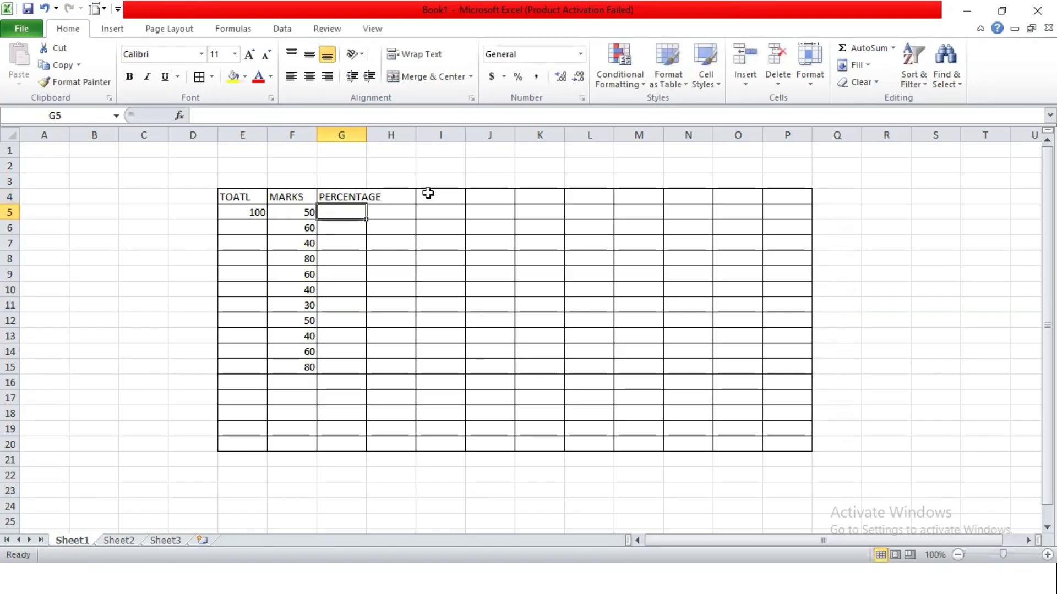
left_click_drag(366, 135, 398, 134)
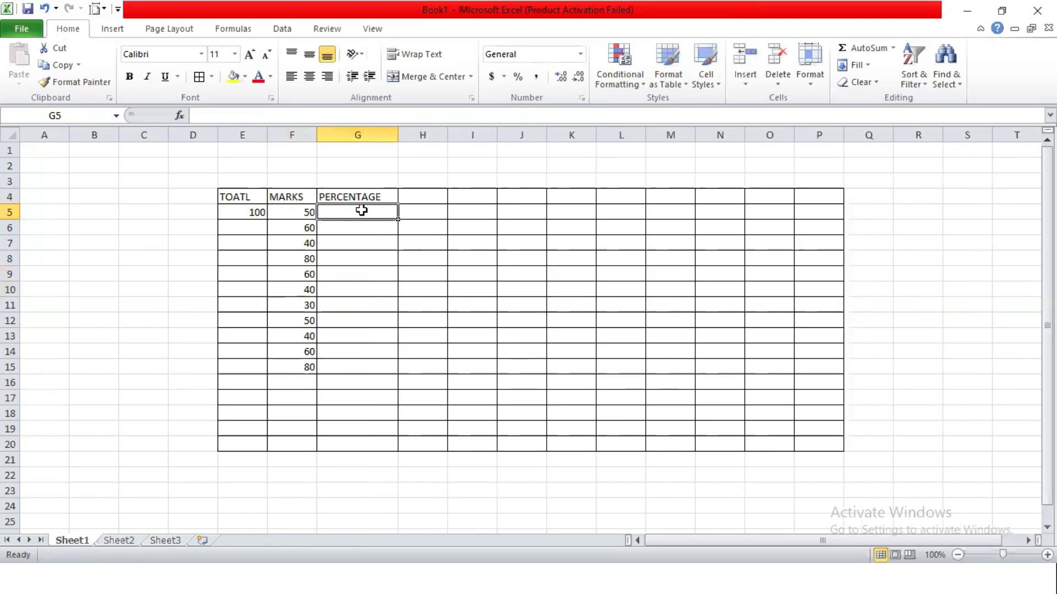
Step: Calculate the percentage in G5 with the formula =F5/E5
type("=")
left_click(284, 213)
type("/")
left_click(246, 212)
key("Return")
left_click_drag(363, 212, 346, 349)
left_click(346, 351)
Step: Delete the sheet rows from 15 through 20 so that the bordered table ends at row 14
left_click(244, 230)
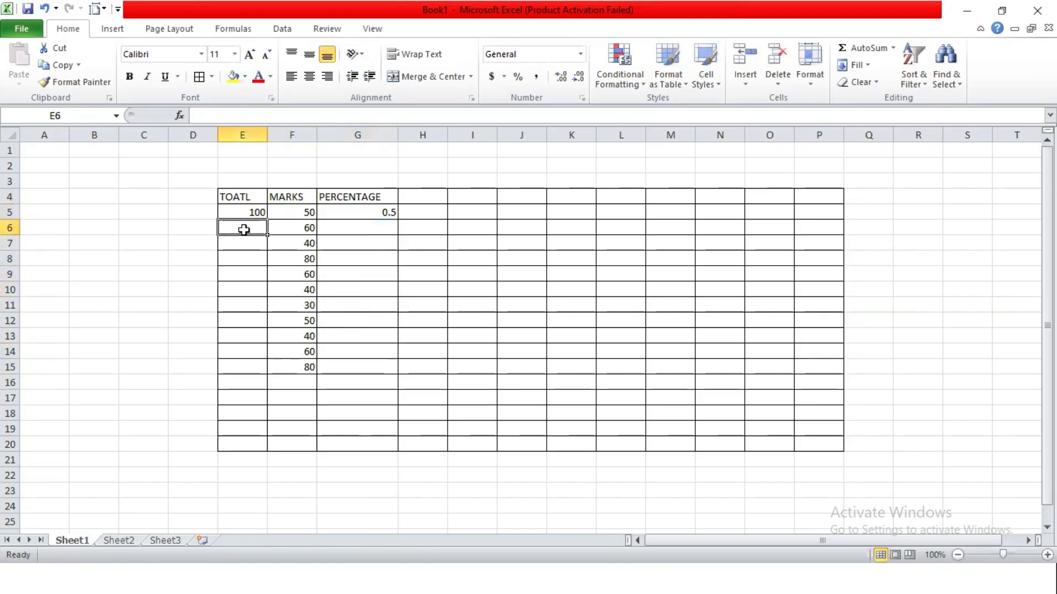
left_click(242, 379)
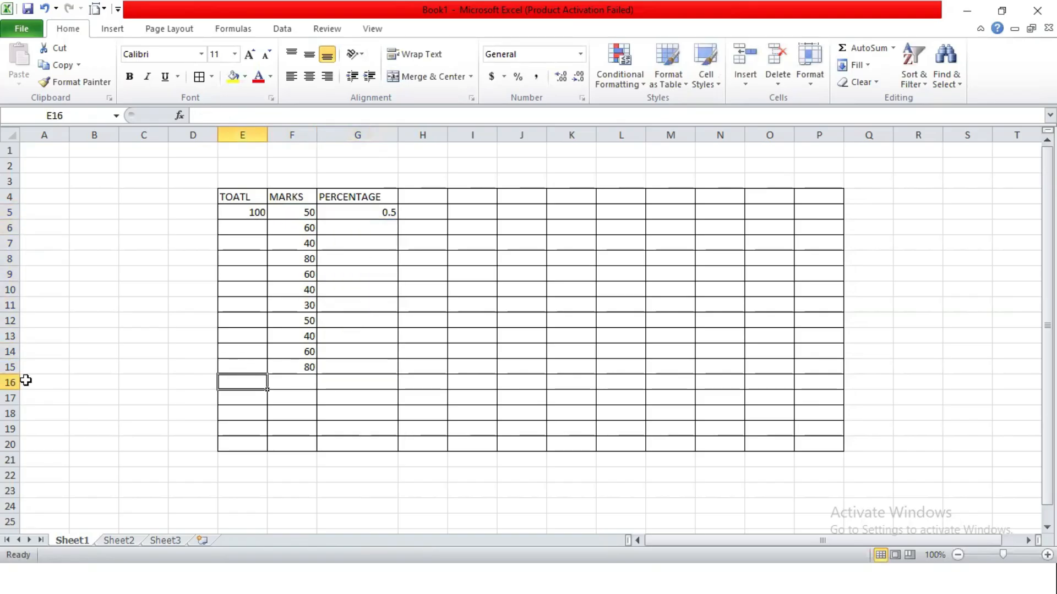
left_click_drag(12, 376, 10, 468)
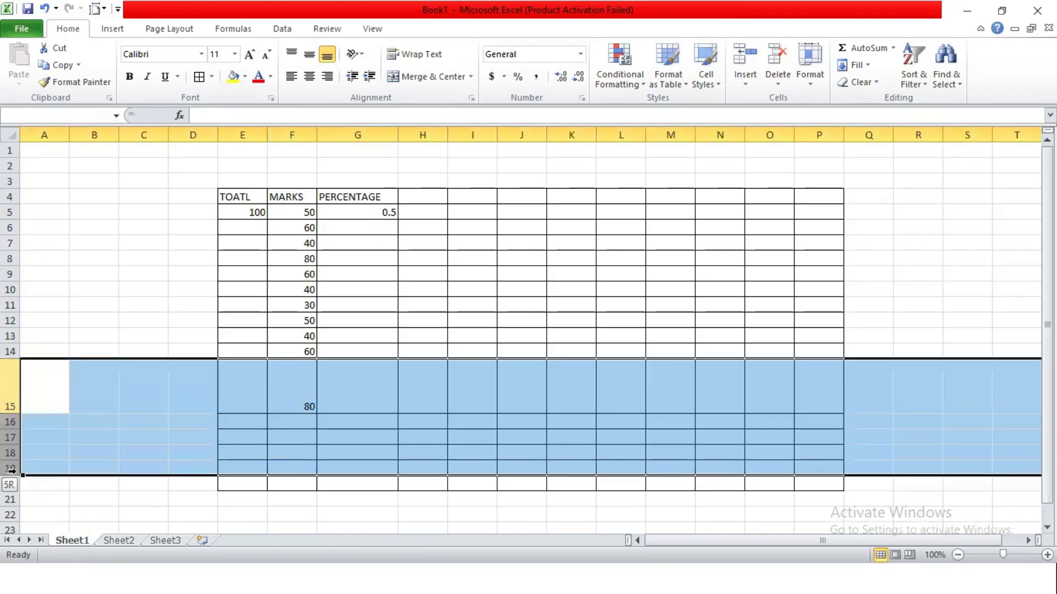
key("ctrl+minus")
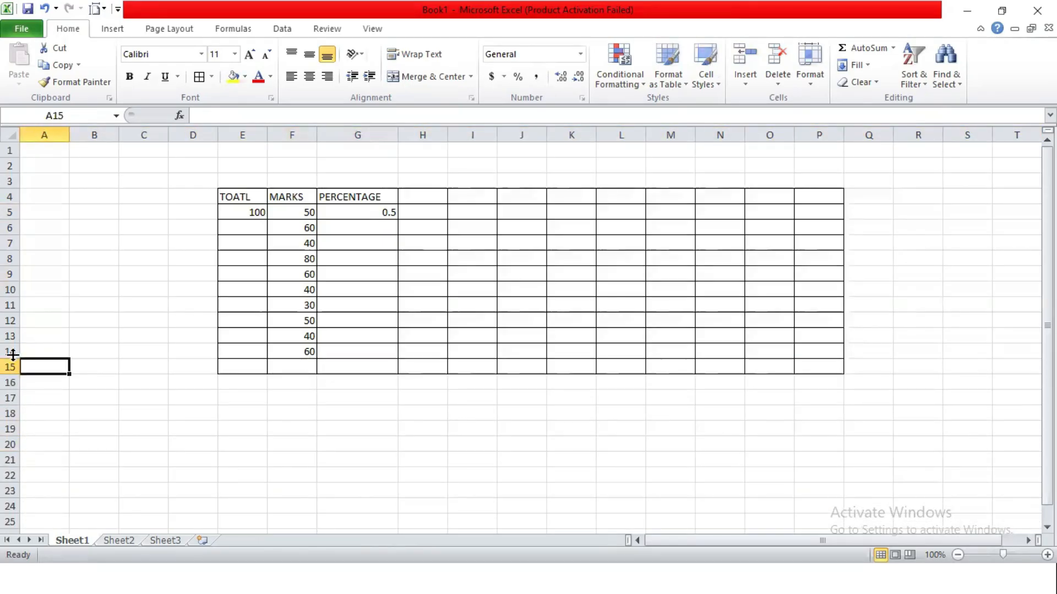
left_click(11, 366)
key("ctrl+minus")
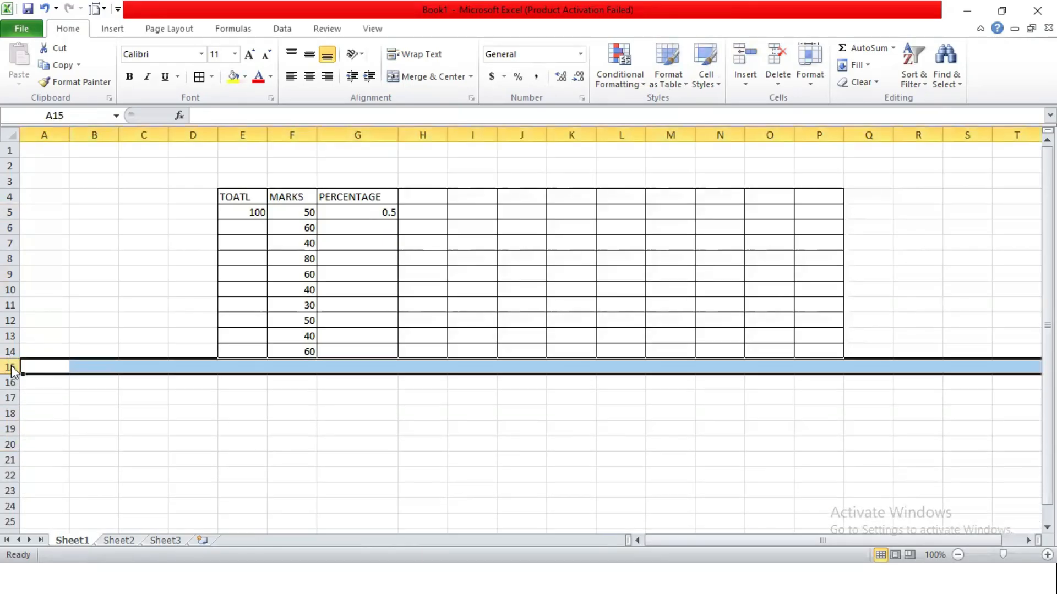
left_click(259, 275)
left_click(247, 214)
double_click(248, 212)
left_click(256, 373)
left_click_drag(255, 211, 252, 352)
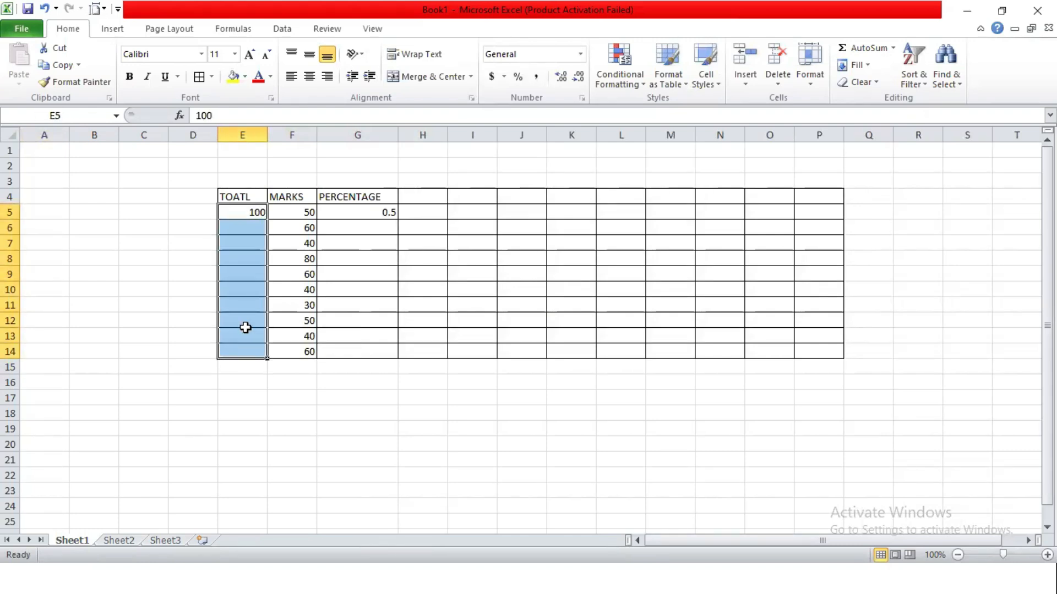
left_click_drag(248, 211, 255, 354)
left_click(371, 213)
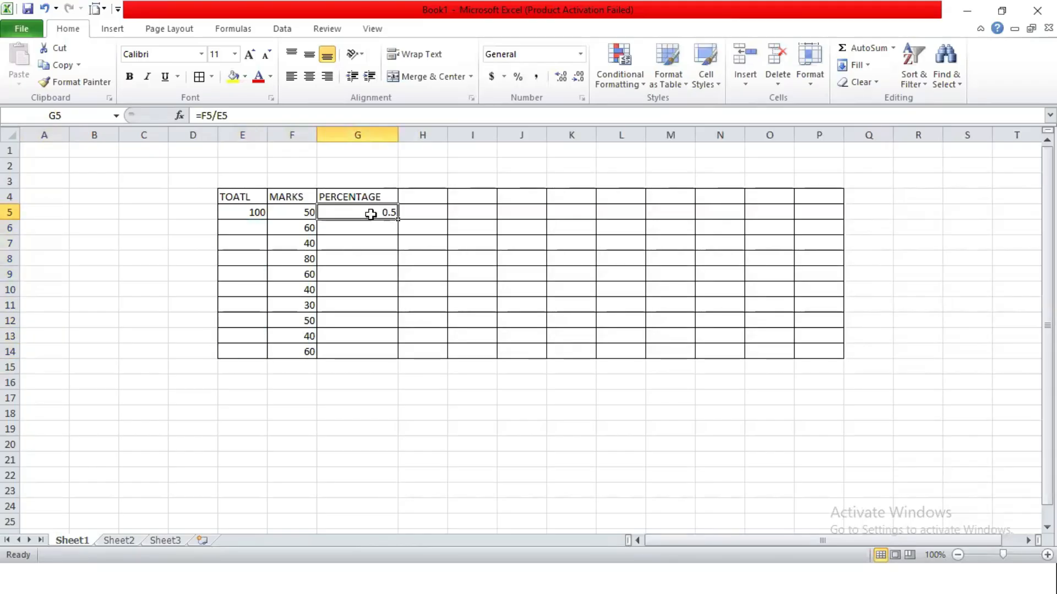
left_click_drag(362, 212, 370, 349)
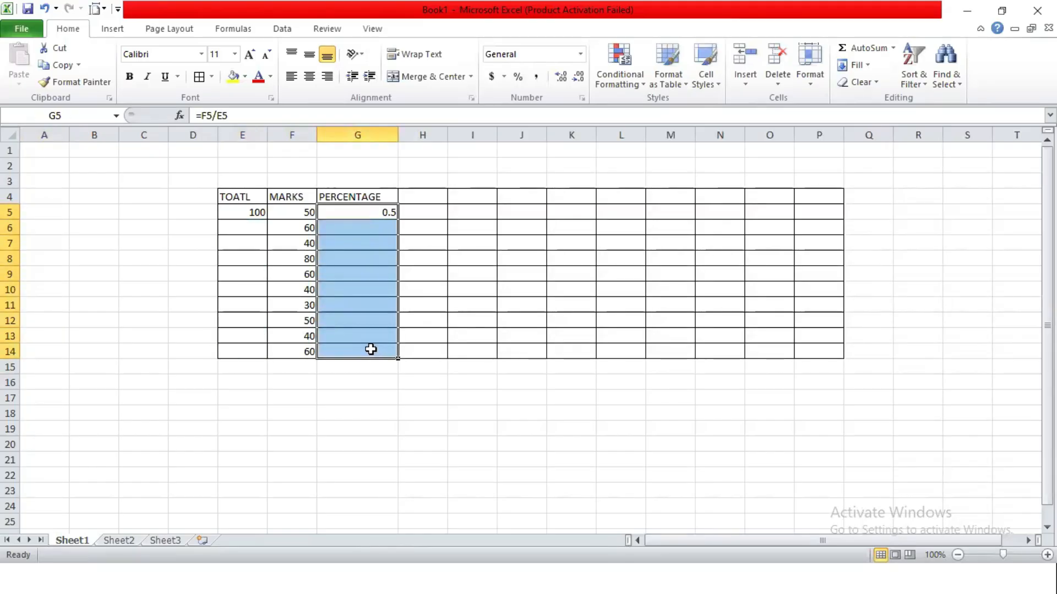
left_click(358, 430)
Step: Try to copy the 100 from E5 down through E14 with AutoFill, and undo it
left_click(262, 213)
left_click_drag(266, 219, 265, 358)
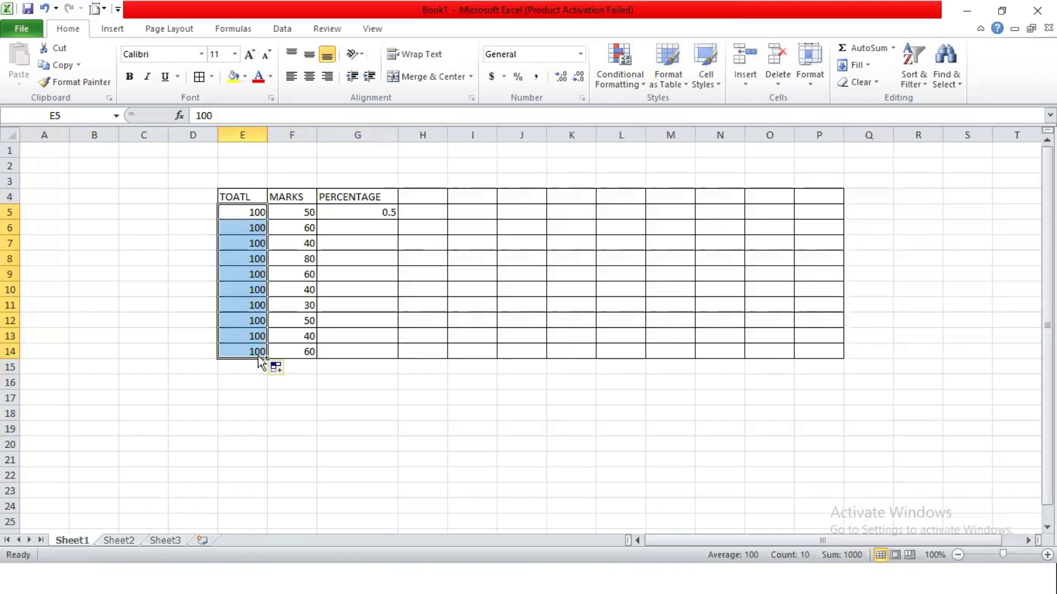
key("ctrl+z")
Step: Copy the 100 in E5 down through E14 with Fill Down
left_click_drag(255, 213, 255, 352)
left_click(858, 68)
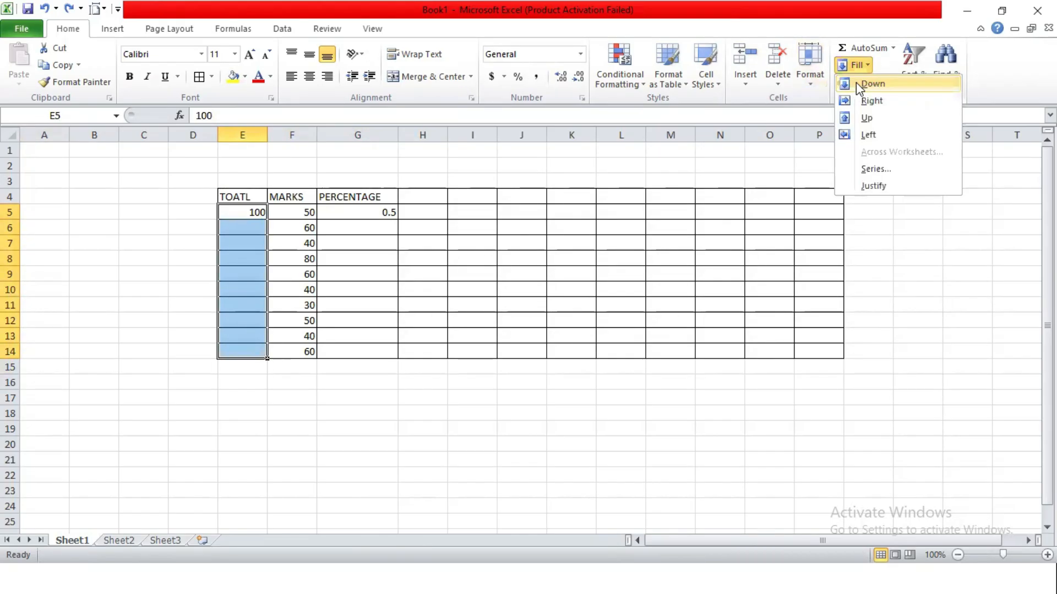
left_click(857, 83)
Step: Try to fill the G5 formula down through G14 and format the range as Percentage, and undo both changes
left_click_drag(361, 213, 355, 352)
left_click(856, 65)
left_click(872, 85)
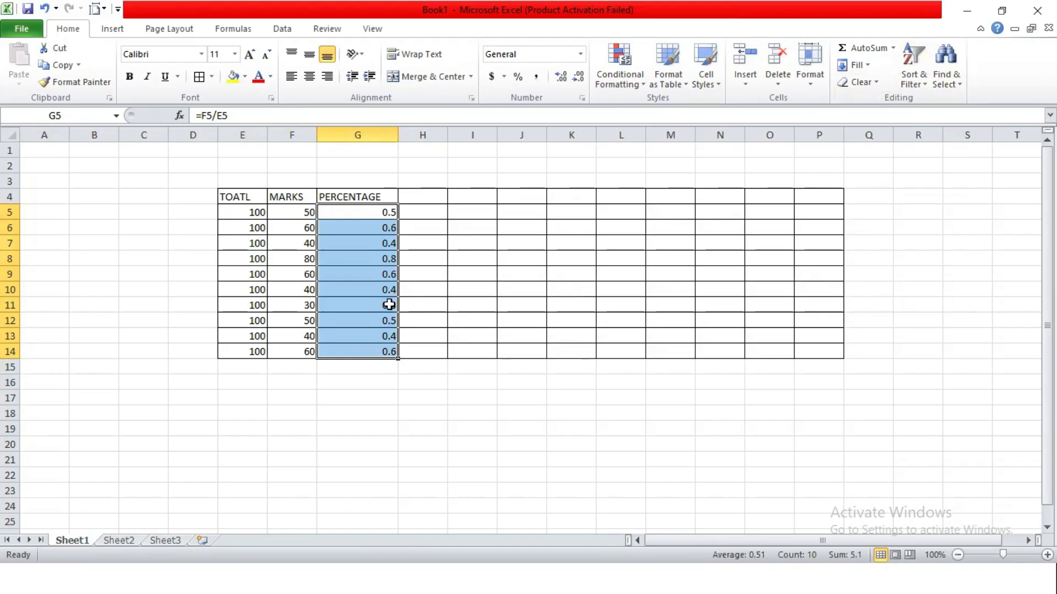
left_click(518, 76)
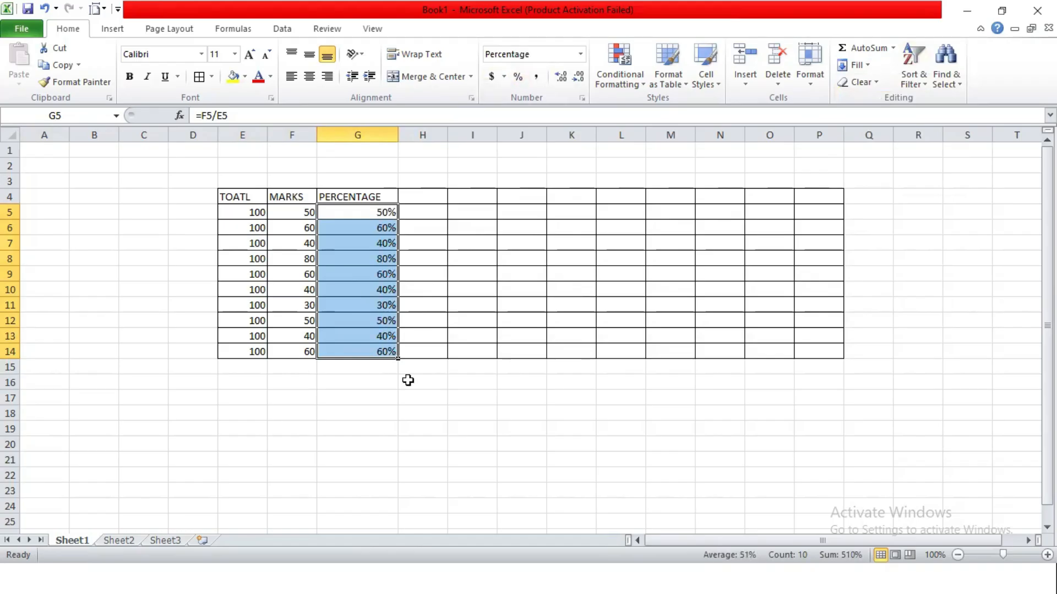
left_click(407, 380)
key("ctrl+z")
key("ctrl+z")
left_click(407, 379)
left_click(377, 212)
Step: Enter the note "Ctrl + D" in G21 below the table
left_click(390, 460)
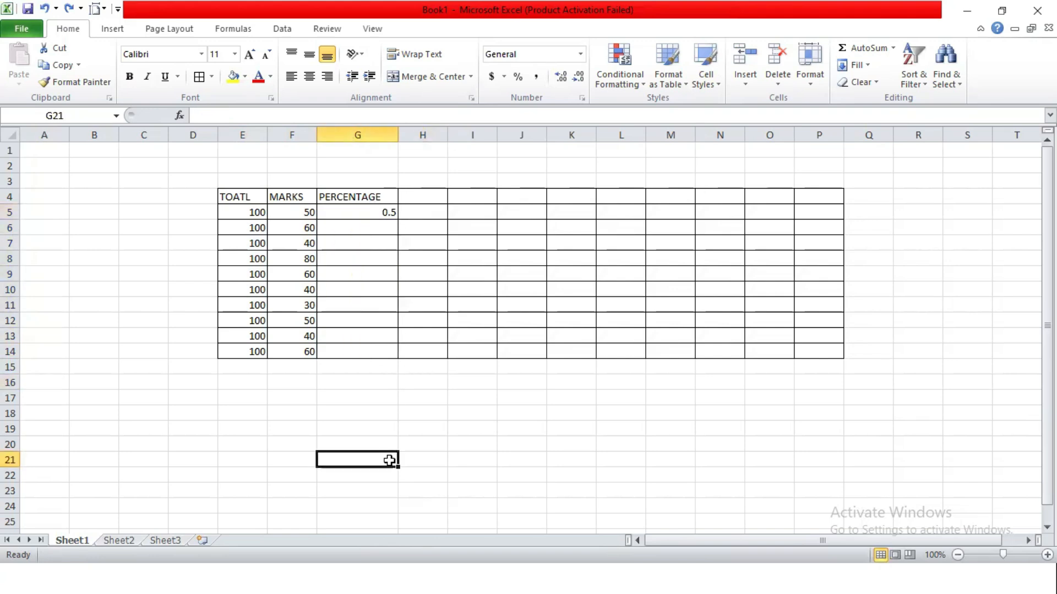
type("cTRL ")
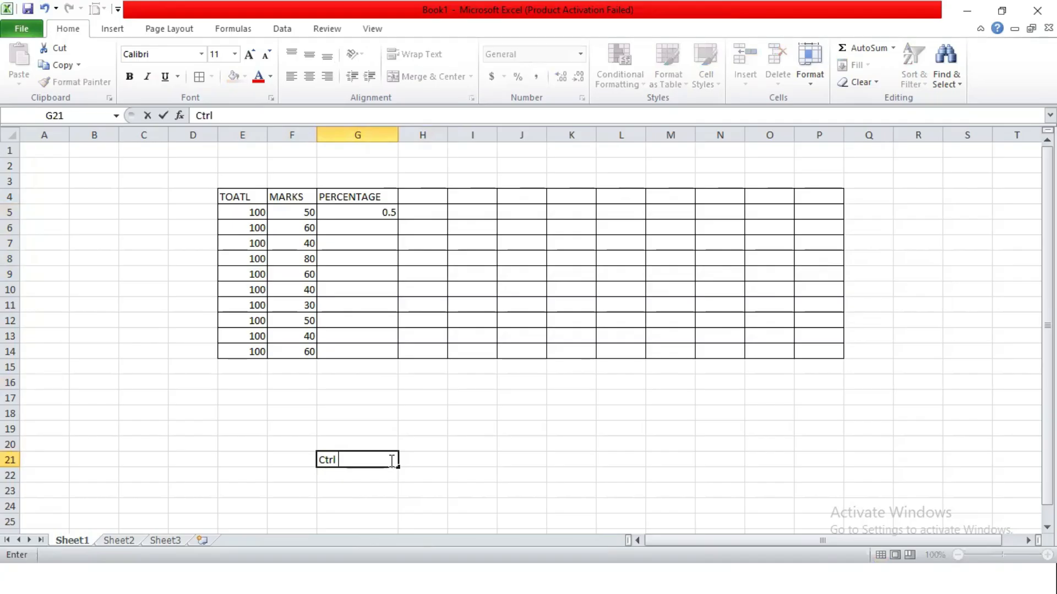
type("+ D")
key("Return")
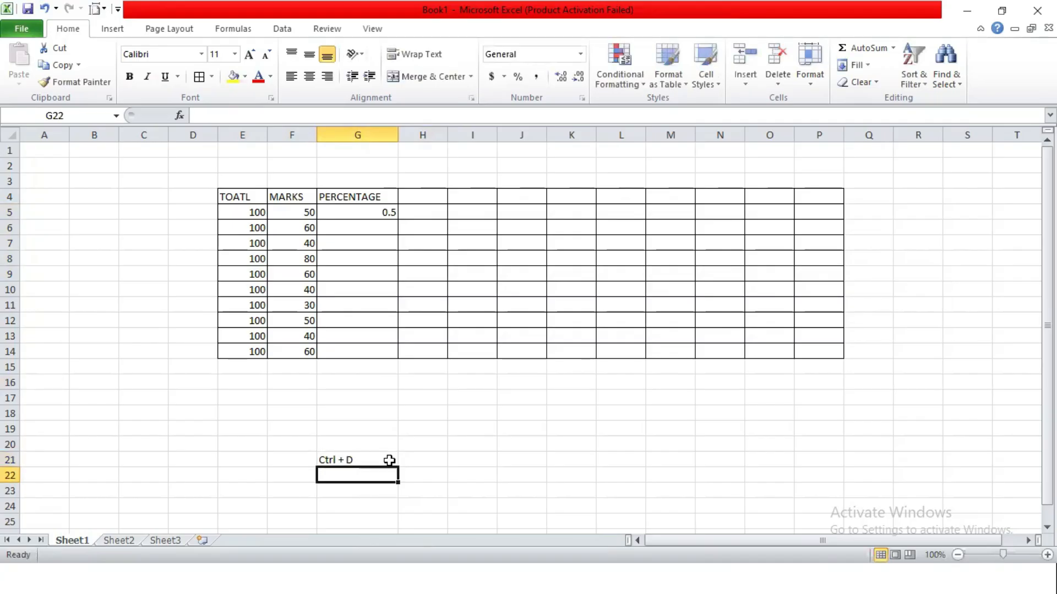
Step: Try to copy the formula from G5 through G14 with the Fill Down command, and undo it
left_click_drag(387, 212, 376, 351)
key("ctrl+d")
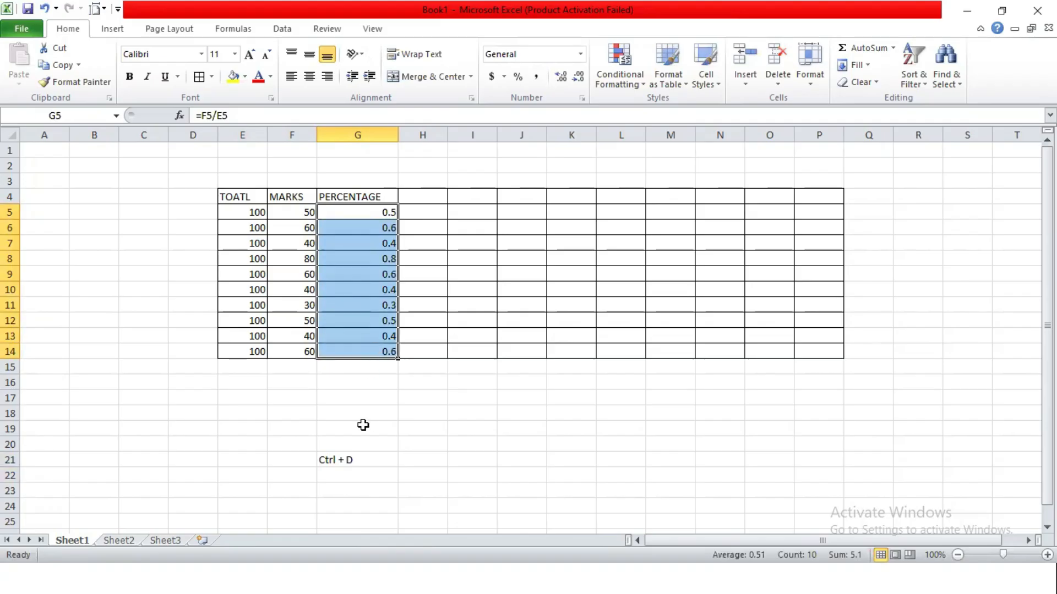
left_click(378, 393)
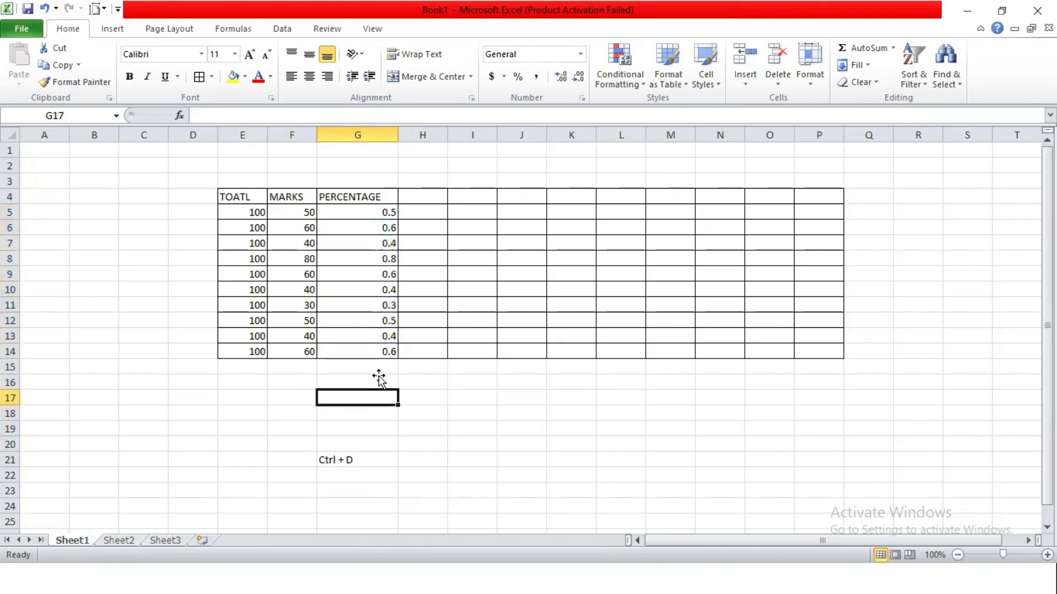
key("ctrl+z")
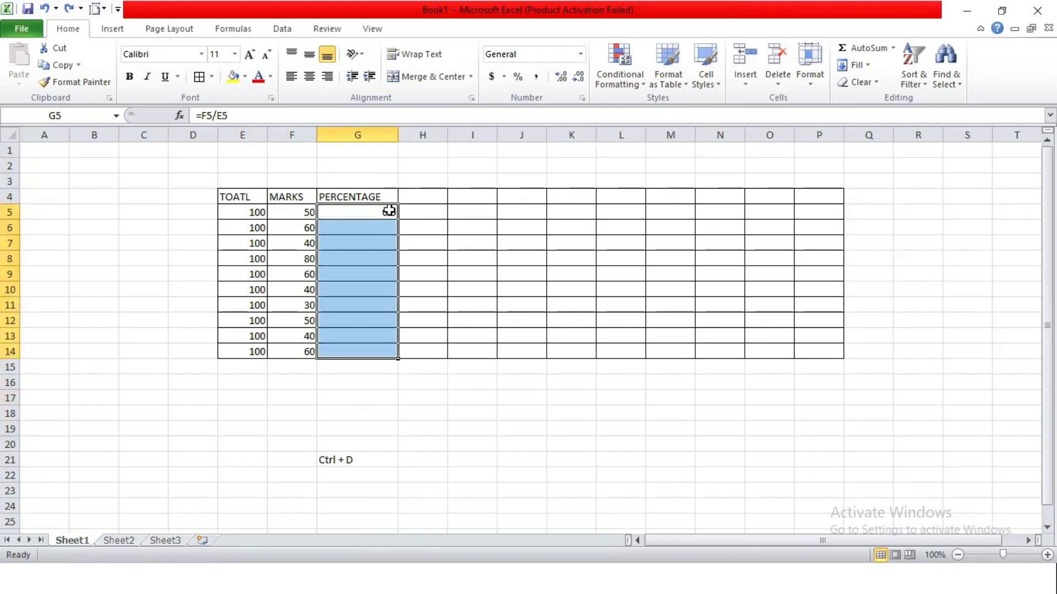
Step: Try to copy the percentage formula from G5 through G14 with AutoFill, and undo it
left_click(391, 213)
left_click_drag(398, 218, 402, 355)
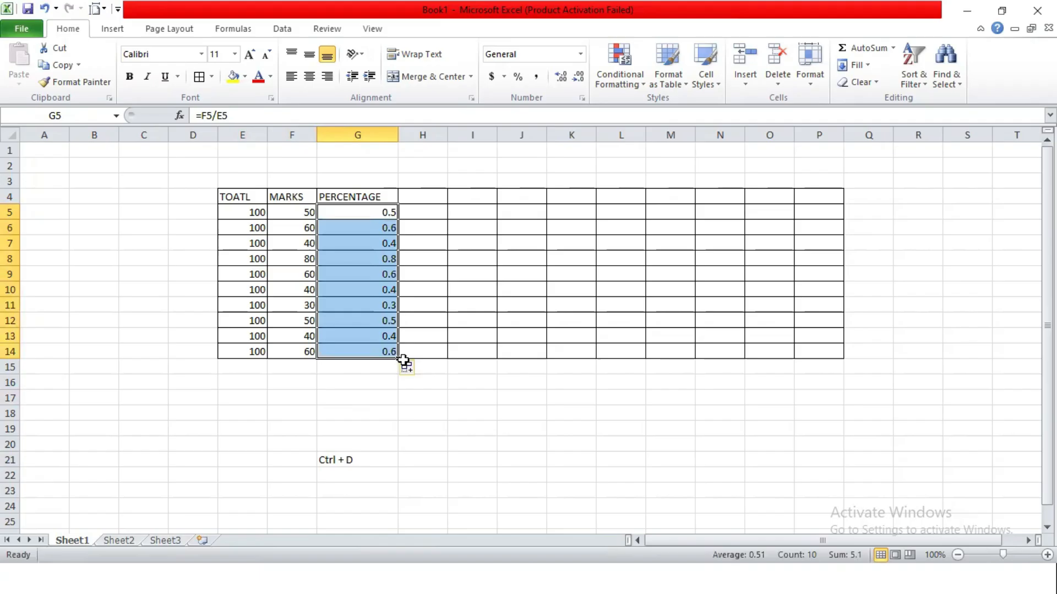
key("ctrl+z")
left_click(366, 370)
Step: Fill the percentage formula in G5 down through G14 with Fill Down
left_click_drag(366, 209, 371, 347)
key("ctrl+d")
left_click(366, 395)
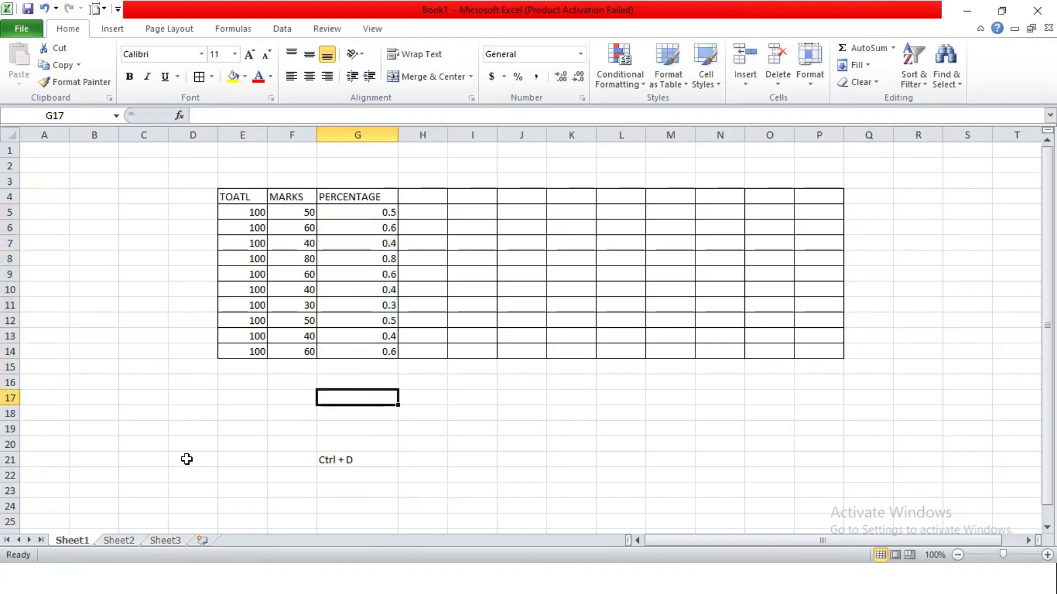
Step: Switch to the slideshow, advance to the Clear slide, and return to the Excel workbook
key("alt+Tab")
left_click(626, 222)
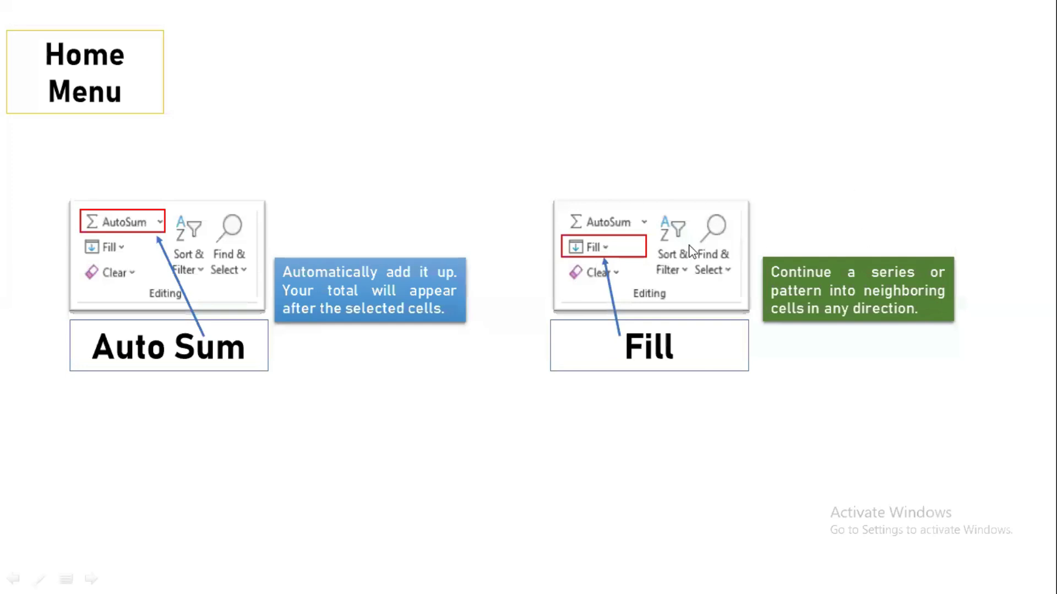
left_click(562, 204)
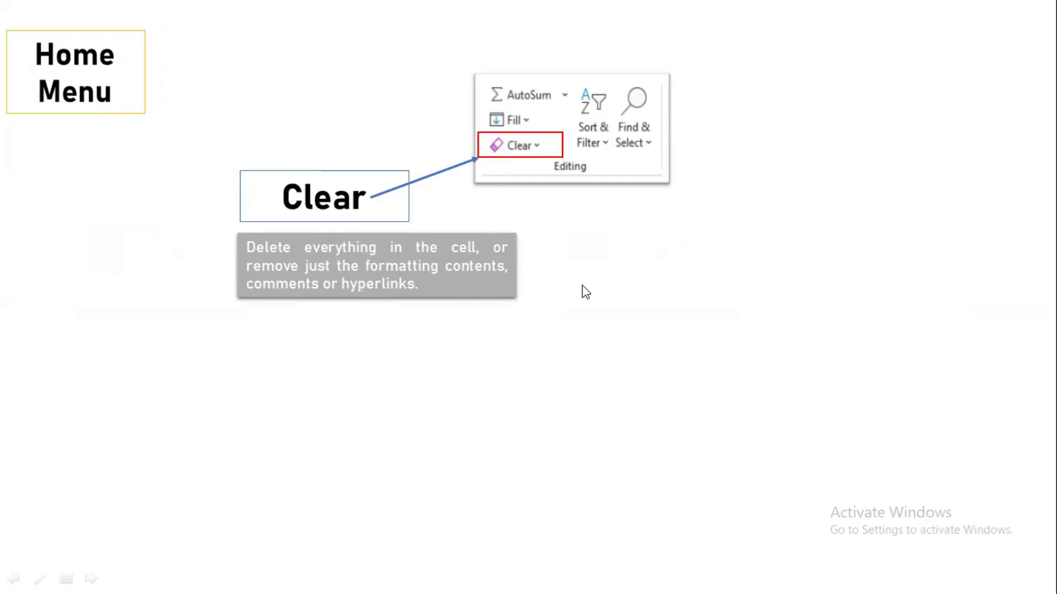
key("alt+Tab")
left_click(394, 250)
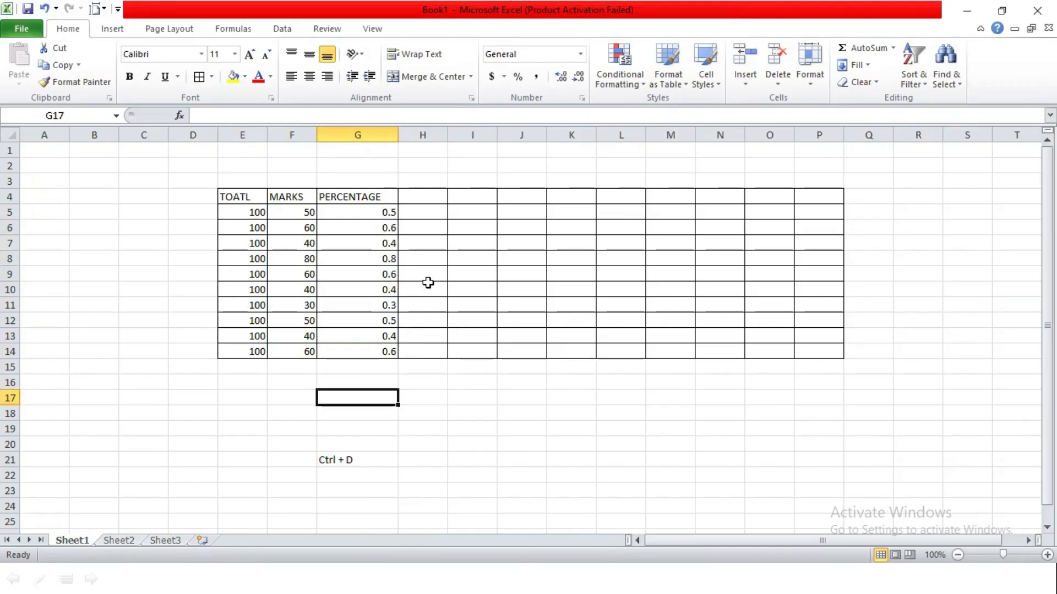
Step: Make the headings in E4:G4 bold and increase their font size to 14
left_click(429, 282)
left_click(345, 259)
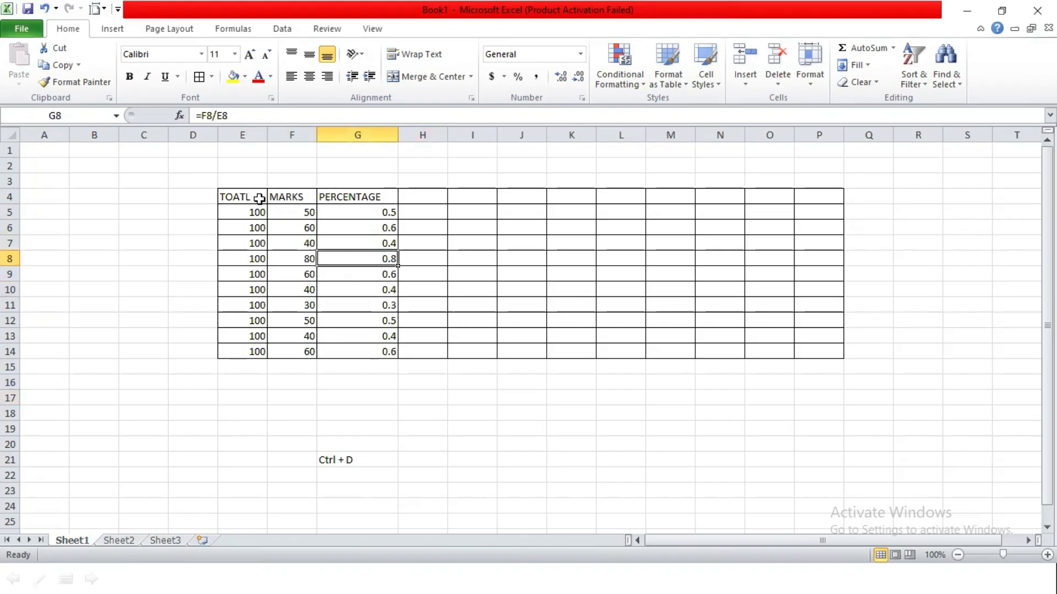
left_click_drag(259, 198, 327, 213)
left_click(278, 204)
left_click_drag(223, 197, 324, 198)
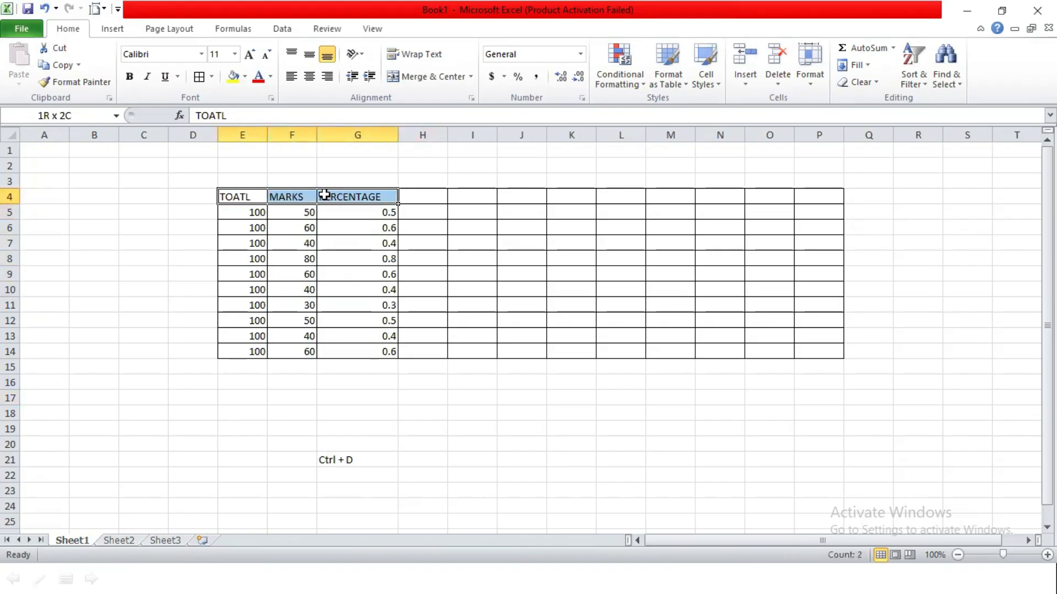
left_click(129, 77)
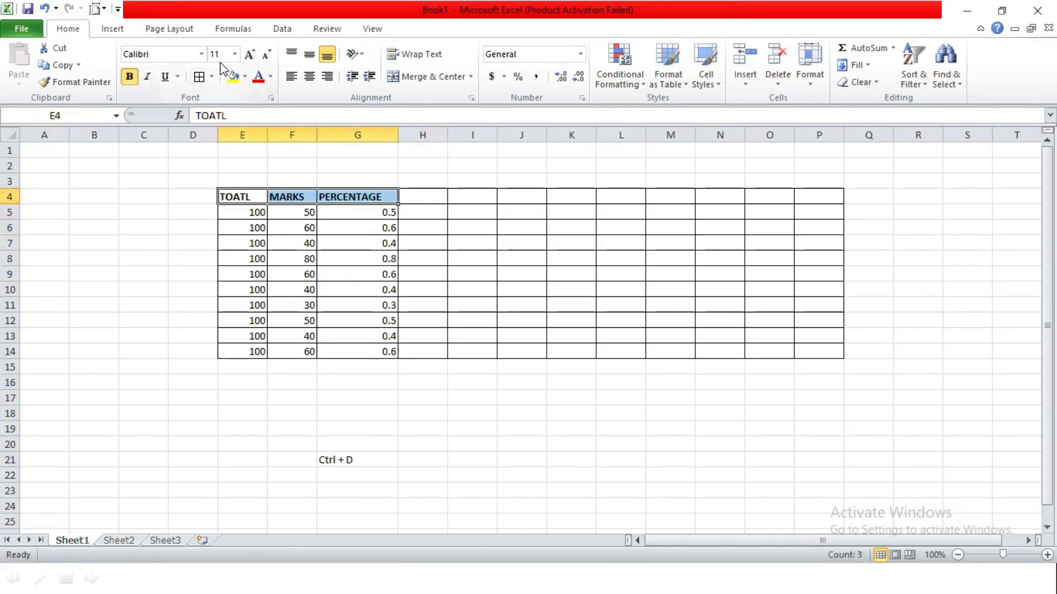
left_click(250, 54)
left_click(249, 54)
left_click_drag(336, 293, 386, 297)
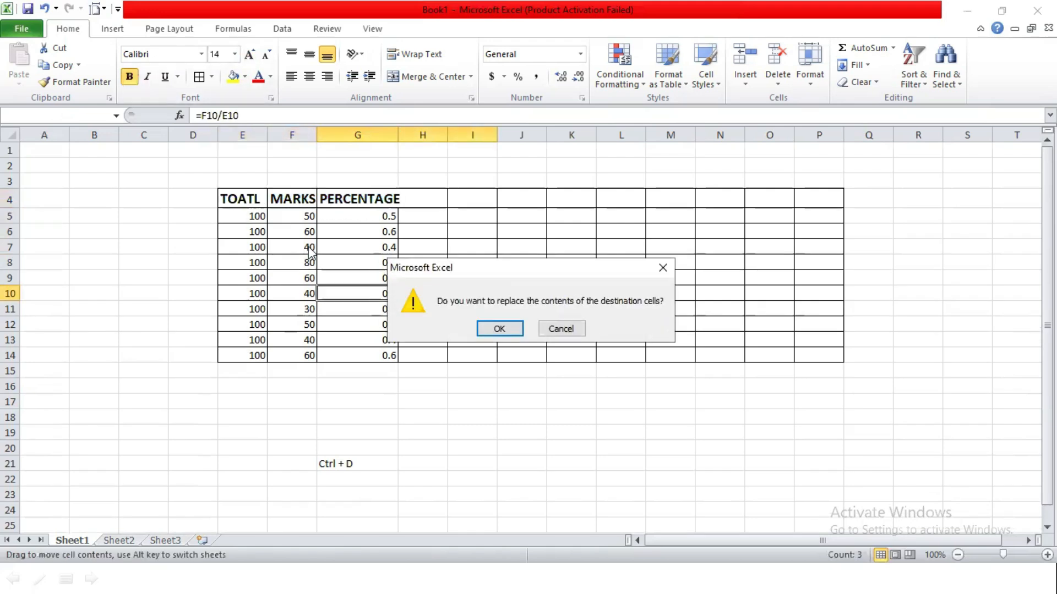
left_click(542, 327)
Step: Fill the total values in E5:E14 with yellow and the marks in F5:F14 with dark tan
left_click_drag(234, 216, 260, 354)
left_click(234, 76)
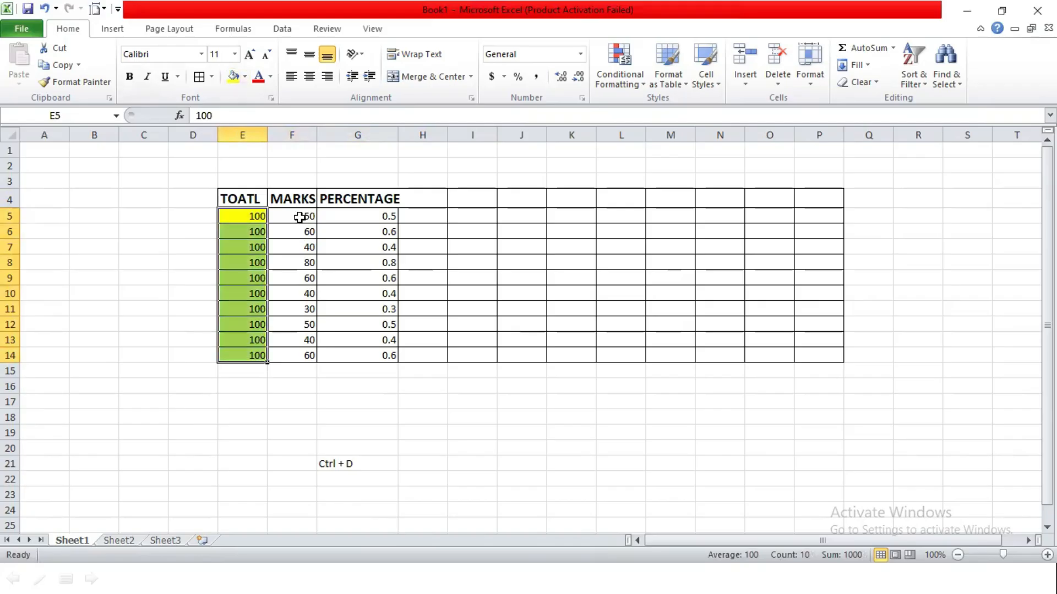
left_click_drag(292, 216, 304, 352)
left_click(245, 77)
left_click(258, 165)
Step: Give the percentage values in G5:G14 a yellow fill and black font
left_click_drag(354, 218, 353, 348)
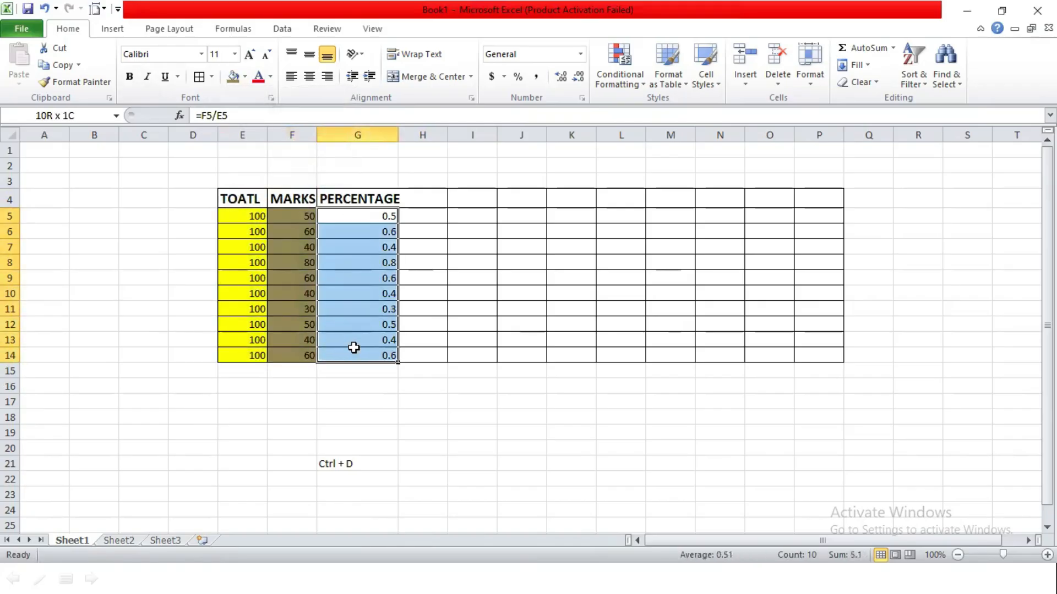
left_click(252, 77)
left_click(245, 76)
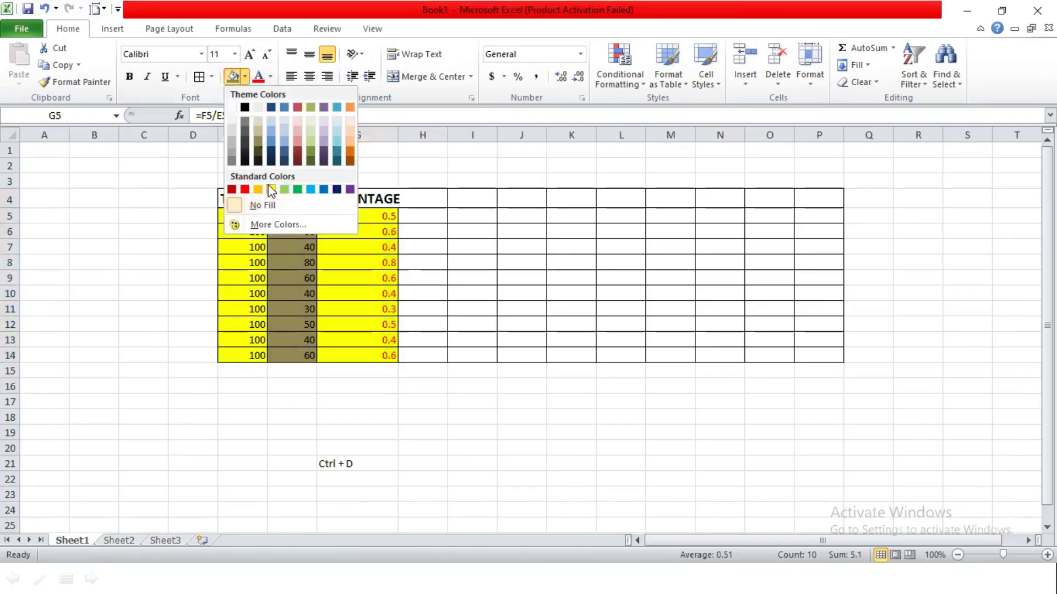
left_click(266, 188)
left_click(272, 77)
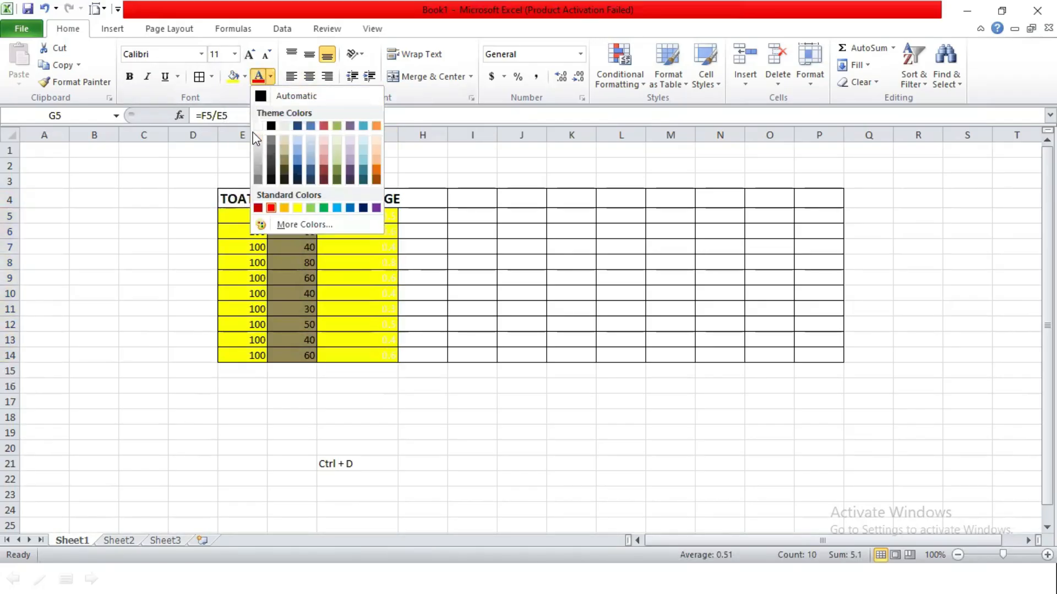
left_click(271, 126)
Step: Set the font color of the marks in F5:F14 to white
left_click_drag(309, 215, 309, 349)
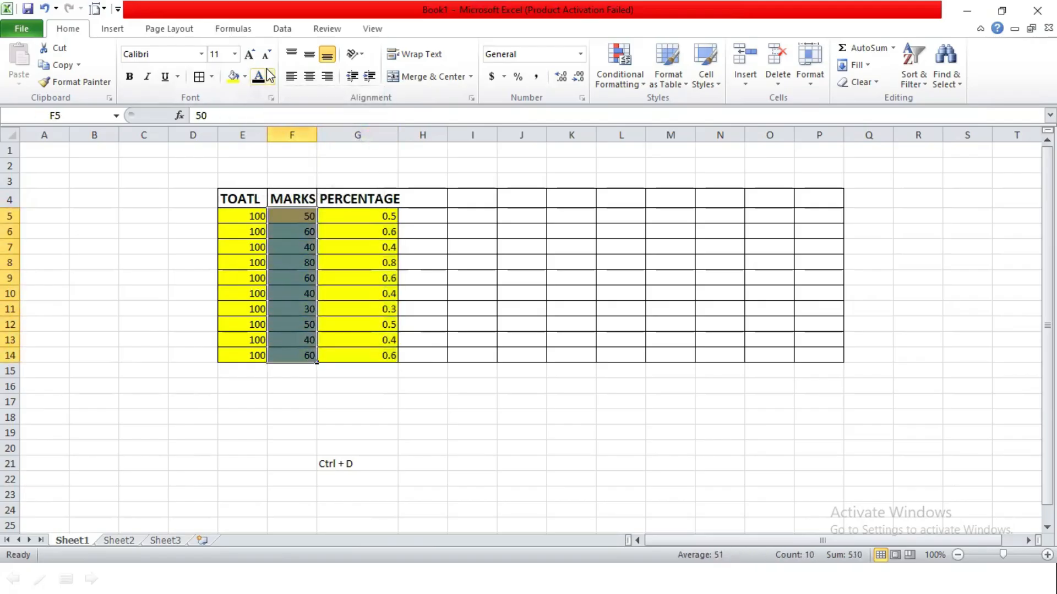
left_click(272, 78)
left_click(260, 126)
left_click(335, 230)
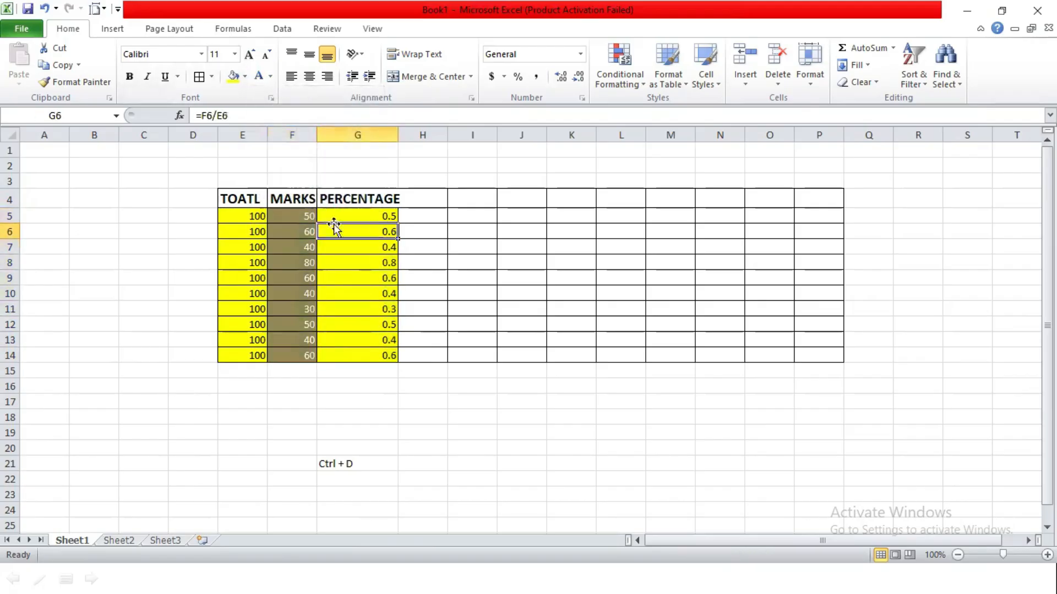
Step: Italicize the values in E7:G7 and underline the values in E11:G11
left_click(254, 205)
left_click_drag(259, 247, 358, 247)
left_click(147, 77)
left_click_drag(249, 309, 342, 309)
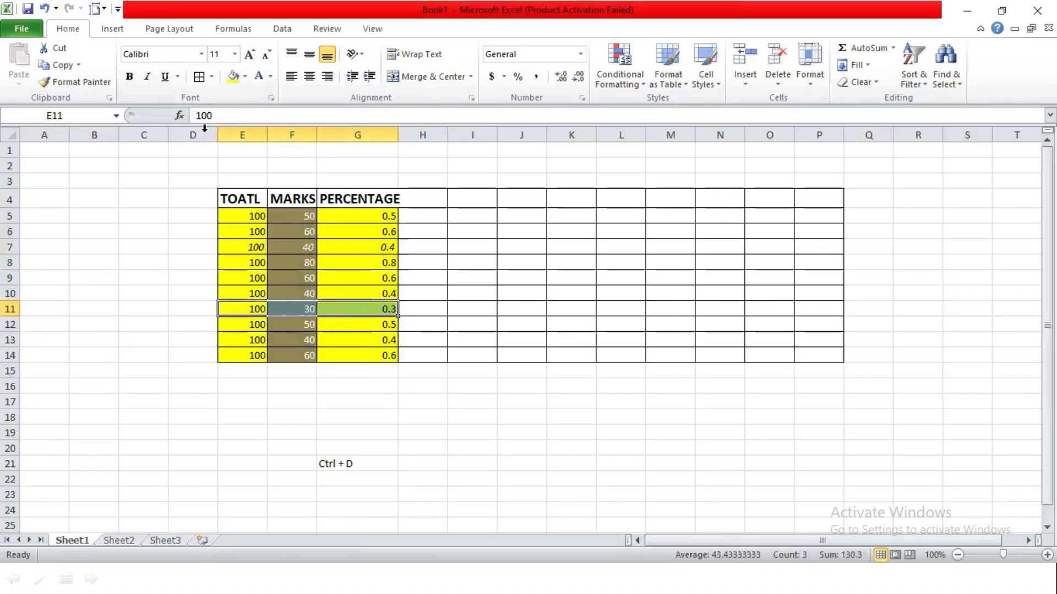
left_click(165, 76)
left_click(295, 237)
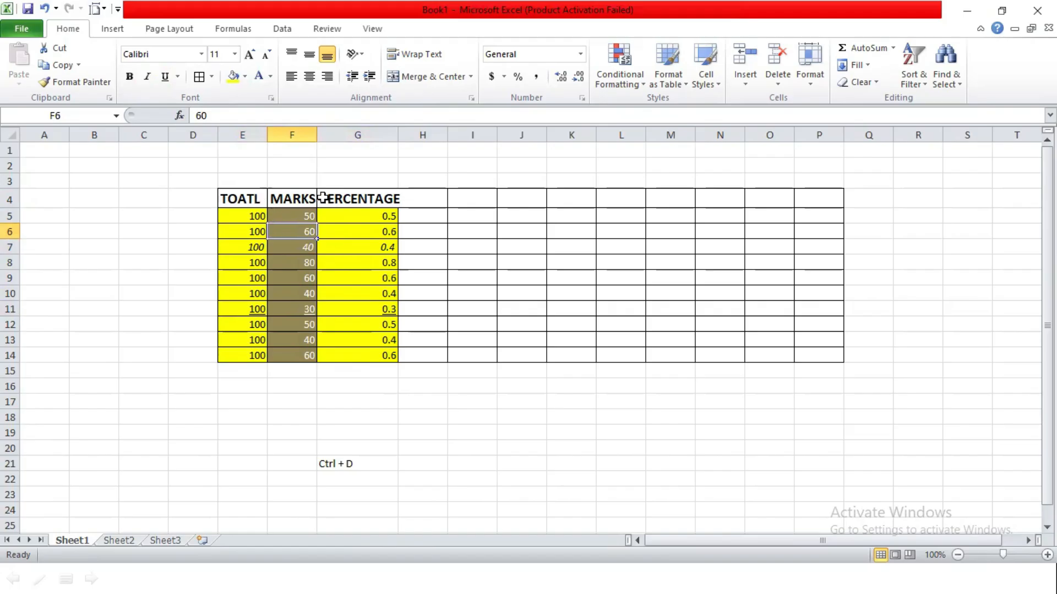
Step: Slightly widen columns E, F and G to fit the enlarged headings
left_click_drag(392, 137, 399, 137)
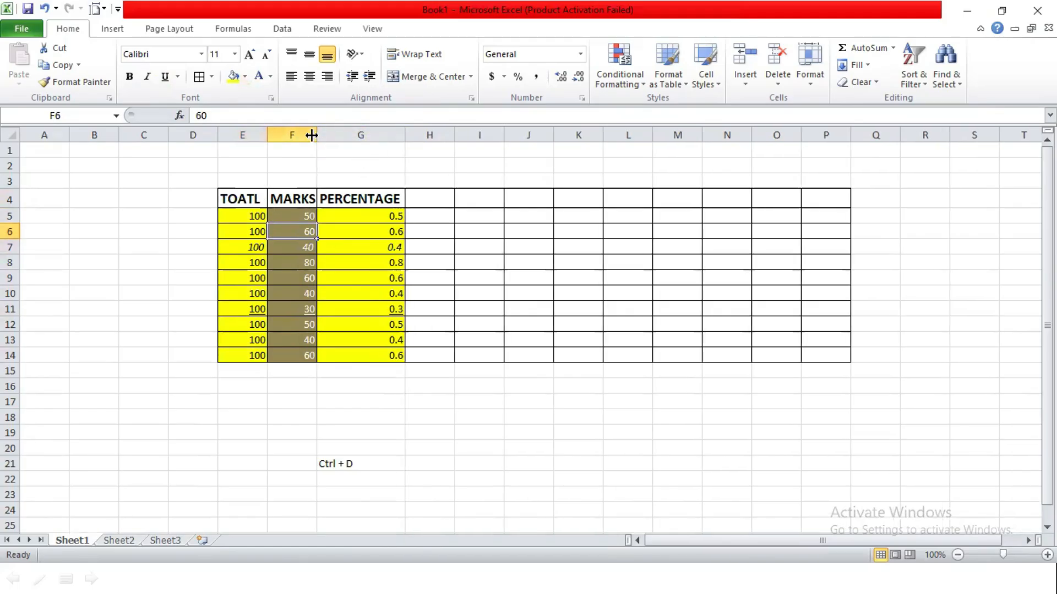
left_click_drag(317, 131, 269, 135)
Step: Try to remove the fill color from E5:E14 with No Fill, and undo it
left_click_drag(251, 215, 256, 355)
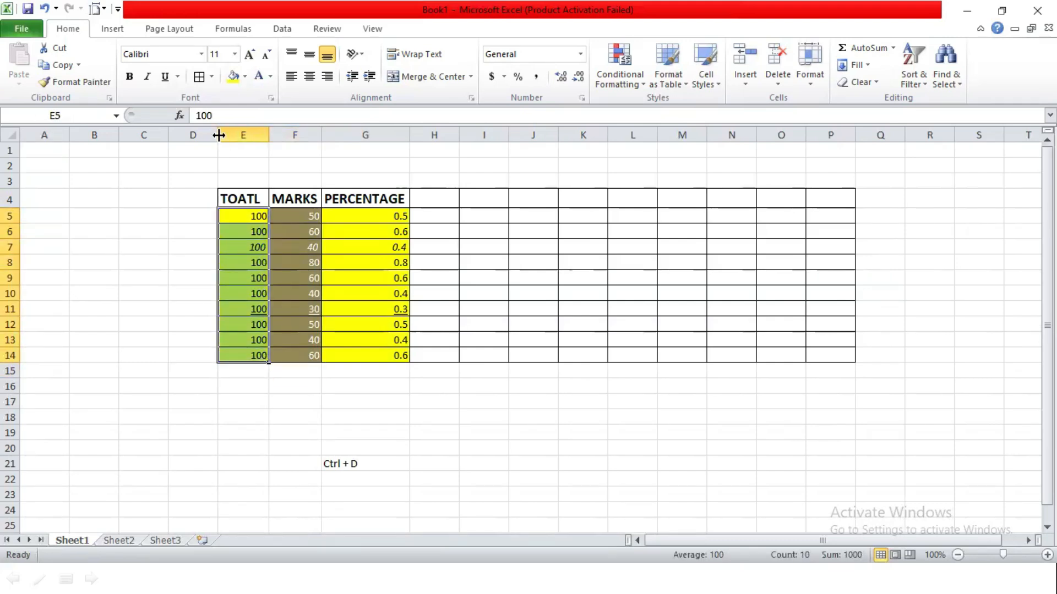
left_click(246, 76)
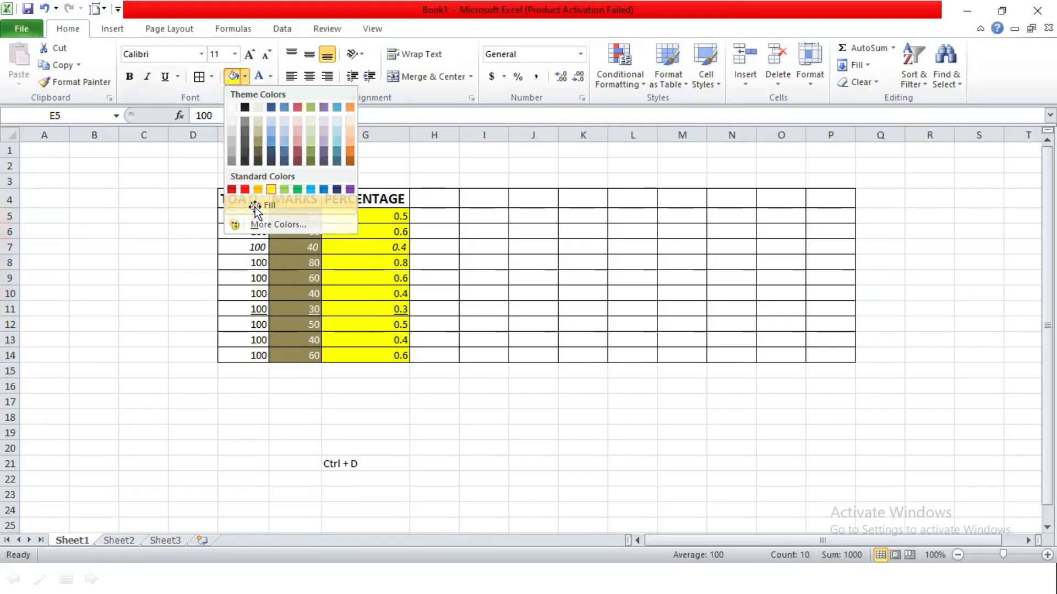
left_click(255, 205)
left_click(251, 232)
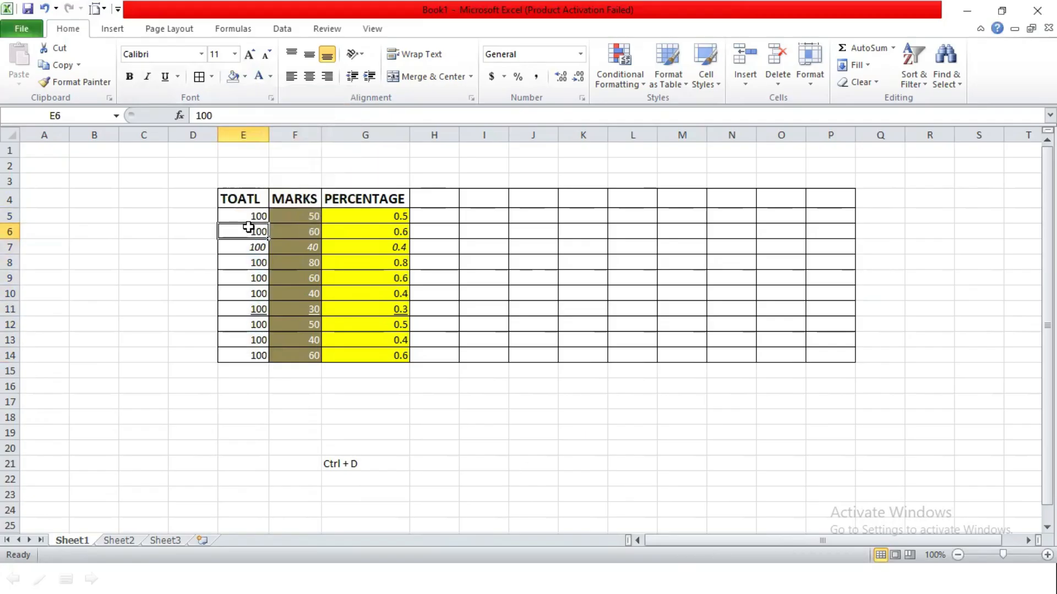
key("ctrl+z")
Step: Try Clear All on the marks table in E4:G14, and undo it
left_click_drag(246, 198, 404, 354)
left_click(872, 84)
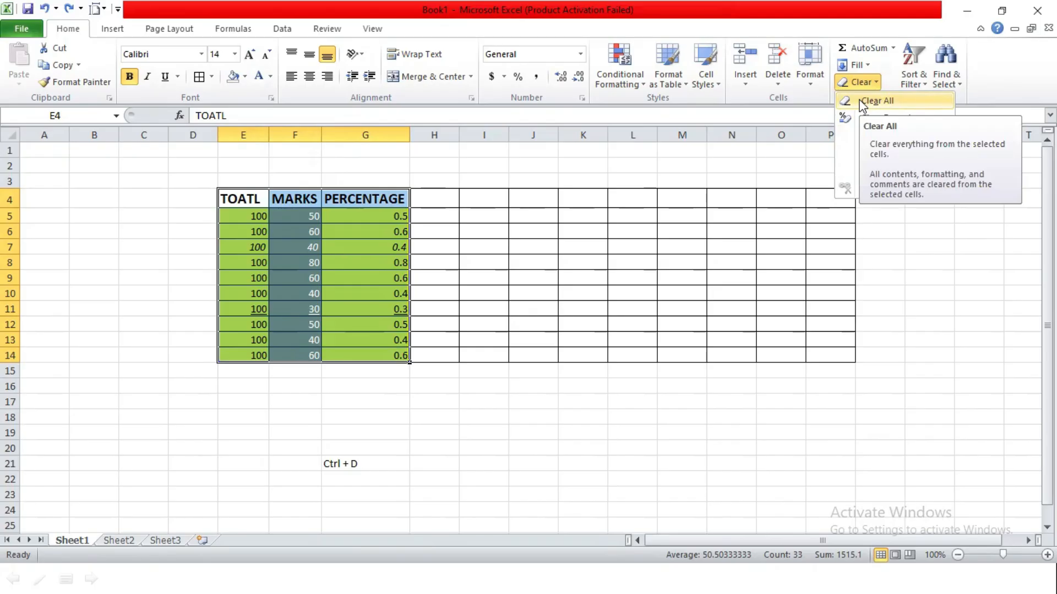
left_click(875, 101)
left_click(347, 207)
left_click(289, 226)
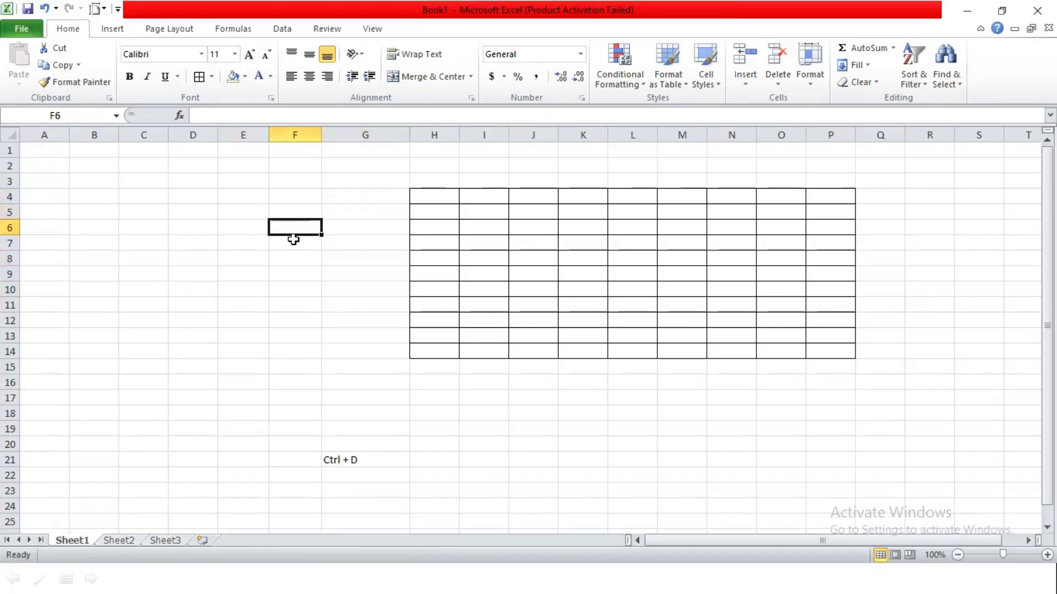
key("ctrl+z")
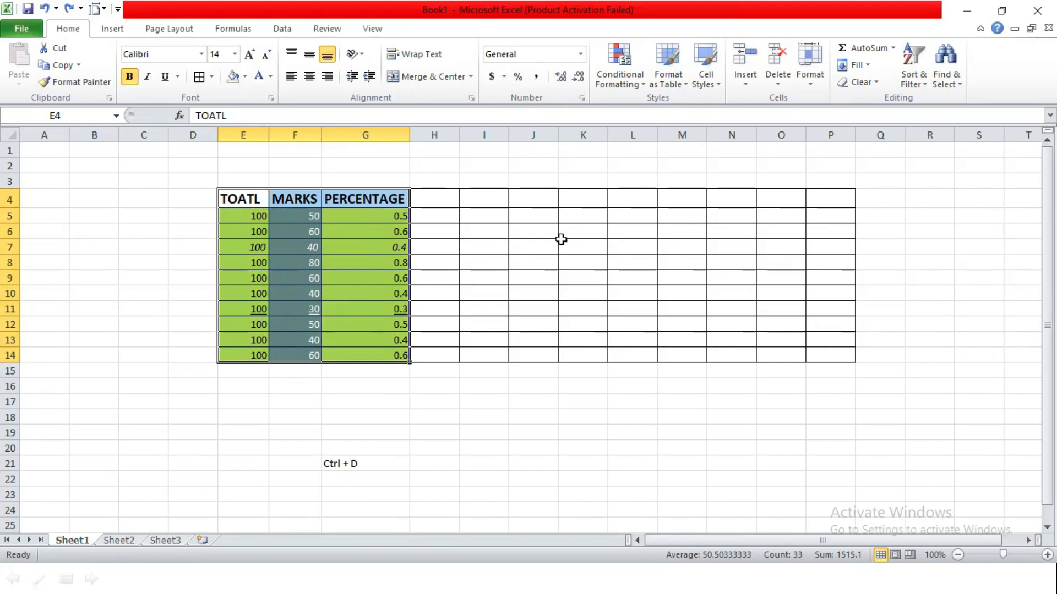
Step: Remove only the formatting from the marks table in E4:G14 with Clear Formats
left_click(873, 82)
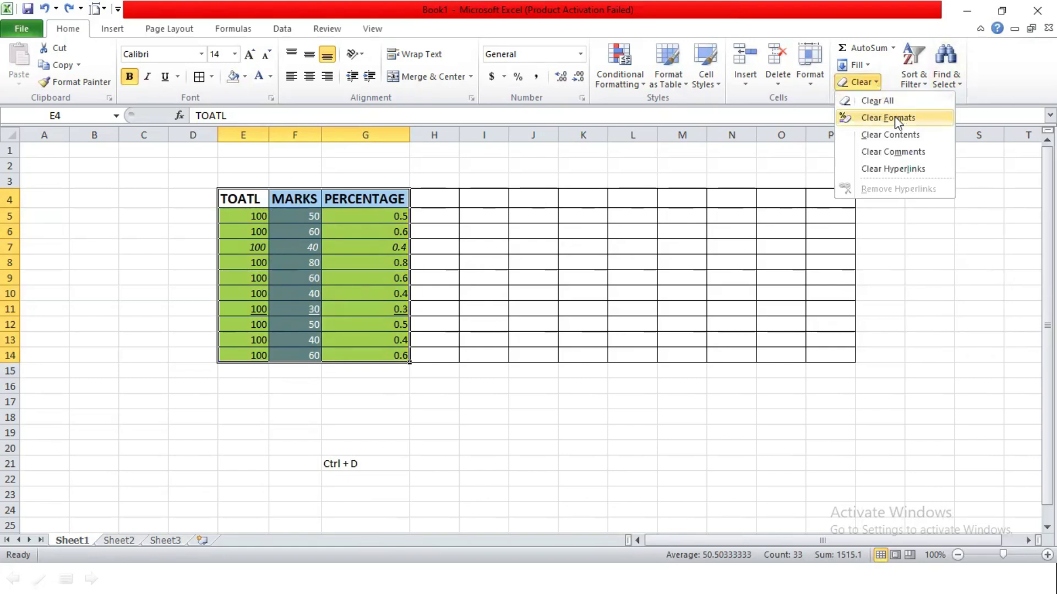
left_click(894, 117)
left_click(396, 258)
Step: Check cells in the marks table E4:G14 and the neighboring bordered range for contents and remaining formatting
left_click(242, 196)
left_click(286, 243)
left_click(328, 212)
left_click(449, 208)
left_click(653, 243)
left_click(538, 228)
left_click(330, 228)
left_click_drag(243, 197, 387, 350)
left_click(283, 225)
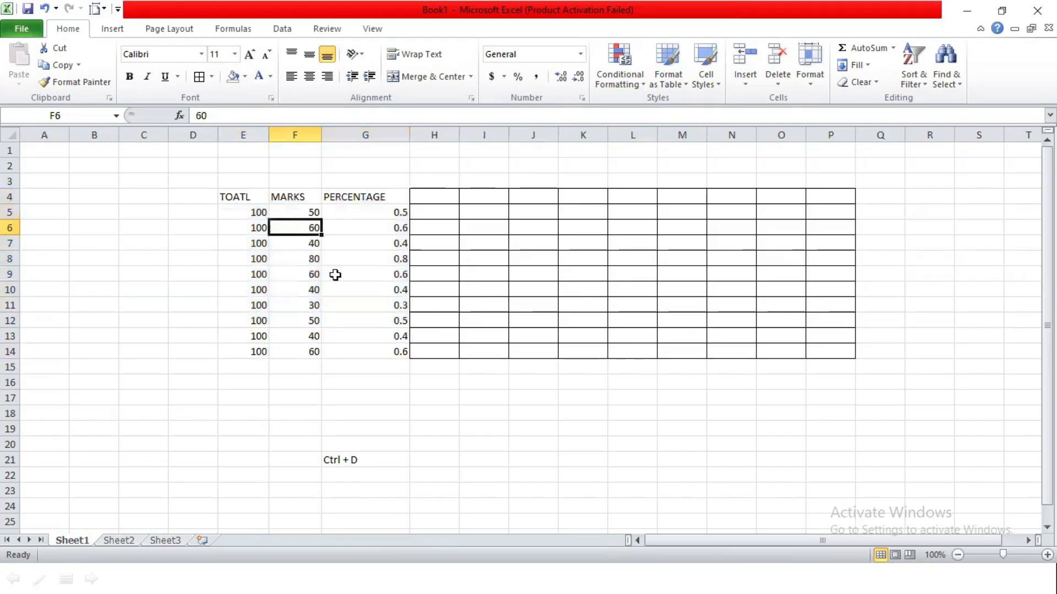
Step: Try deleting the Ctrl + D note in G21, and undo it
left_click(326, 449)
left_click(338, 460)
key("Delete")
left_click(352, 382)
key("ctrl+z")
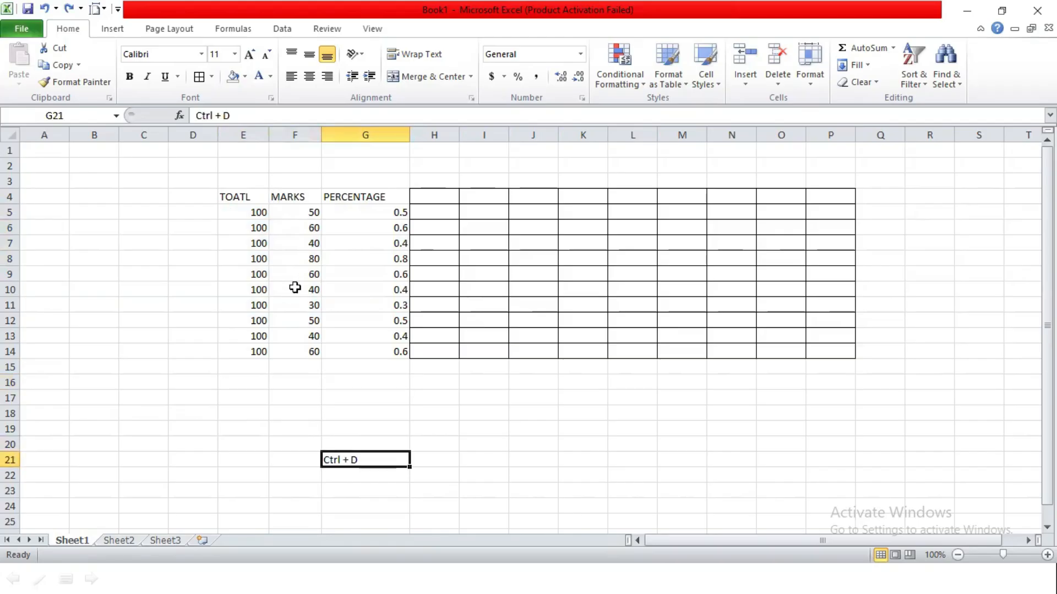
Step: Undo Clear Formats on the marks table, and delete the Ctrl + D note in G21
key("ctrl+z")
left_click(356, 395)
left_click(343, 459)
key("Delete")
Step: Remove the fill color from the marks table in E4:G14 and set its font color to black
left_click_drag(246, 199, 395, 353)
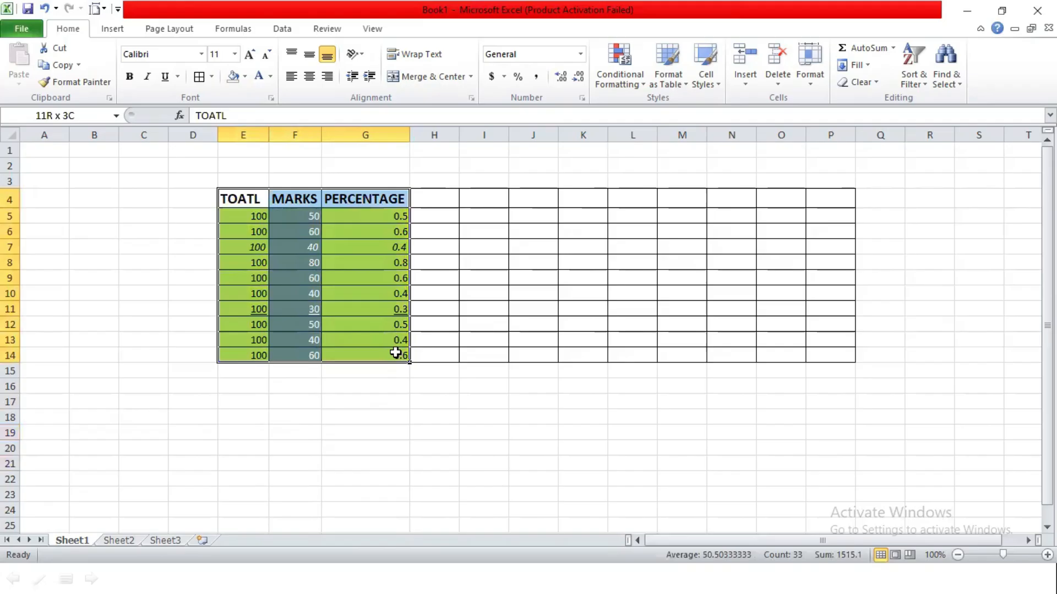
left_click(245, 76)
left_click(265, 208)
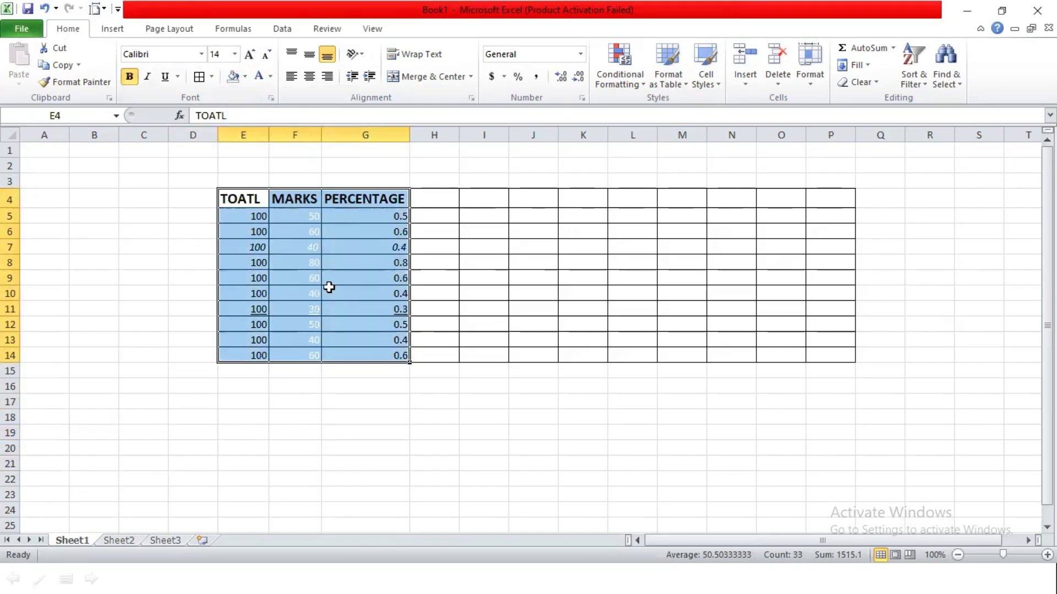
left_click(271, 76)
left_click(262, 99)
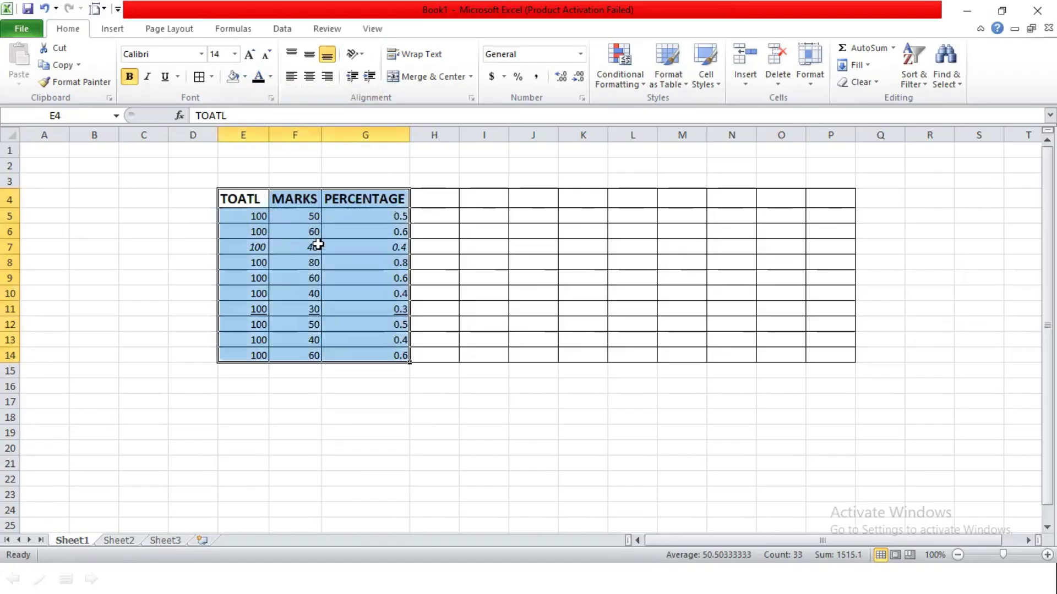
Step: Remove bold, italic and underline from the marks table in E4:G14
left_click(132, 76)
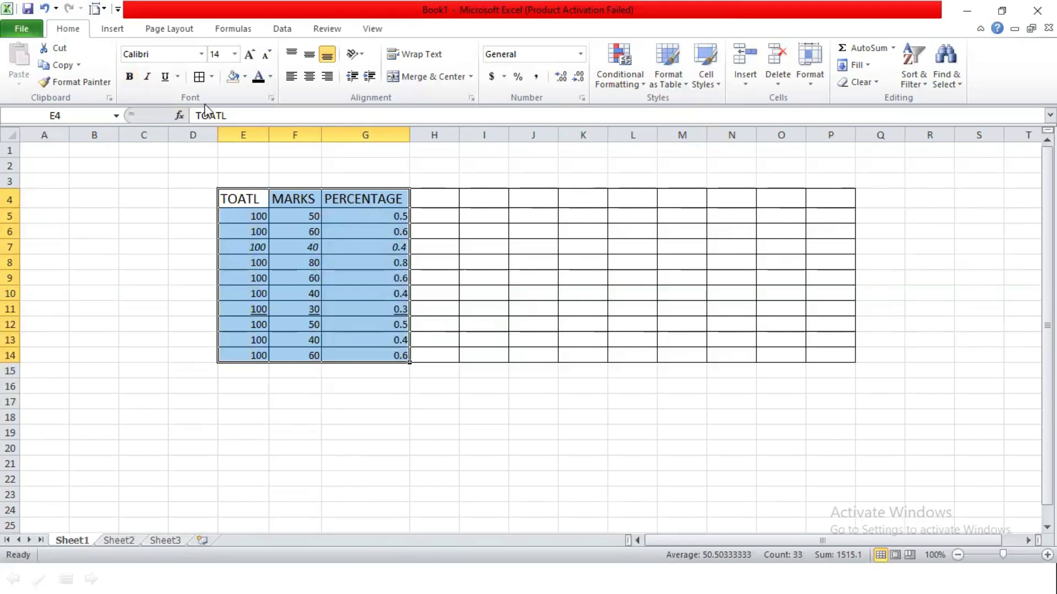
left_click(147, 76)
left_click(147, 76)
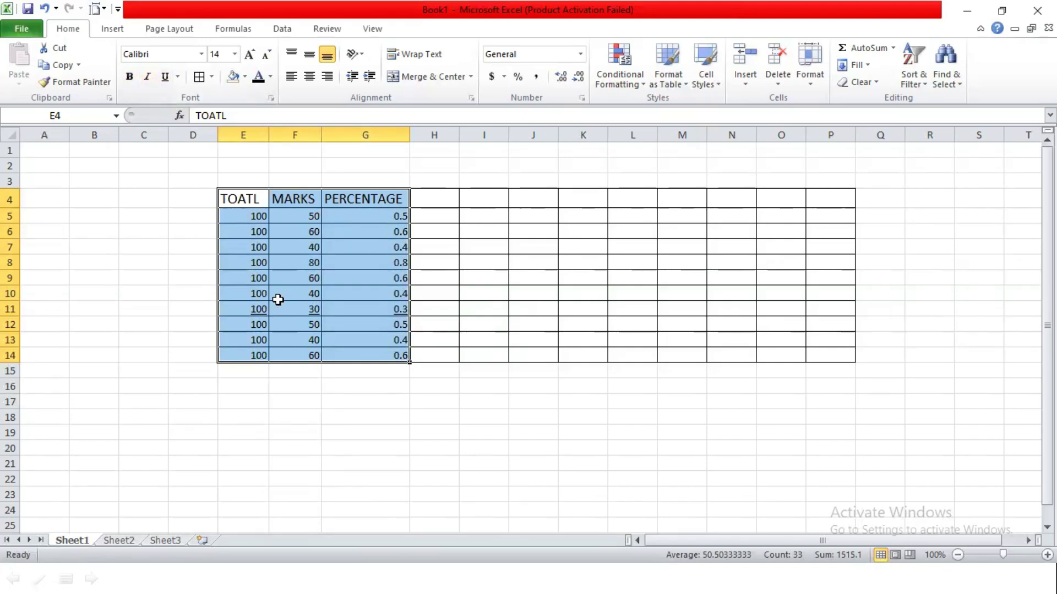
left_click(165, 76)
left_click(165, 76)
Step: Reduce the font size of the header cells E4:G4 to 10 and right-align them
left_click_drag(257, 198, 363, 199)
left_click(265, 55)
left_click(266, 55)
left_click(265, 55)
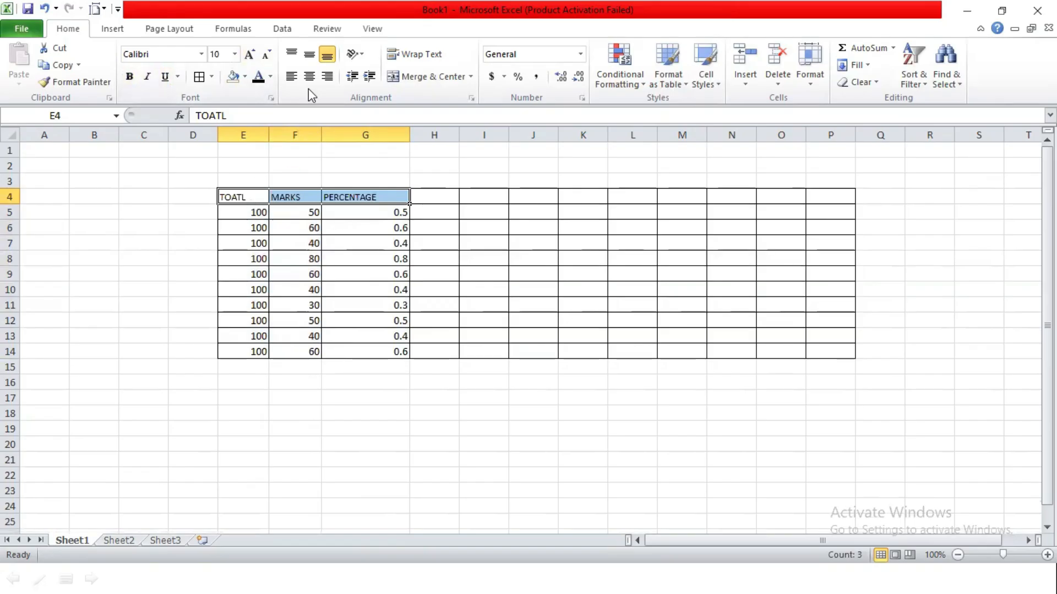
left_click(327, 77)
left_click(284, 234)
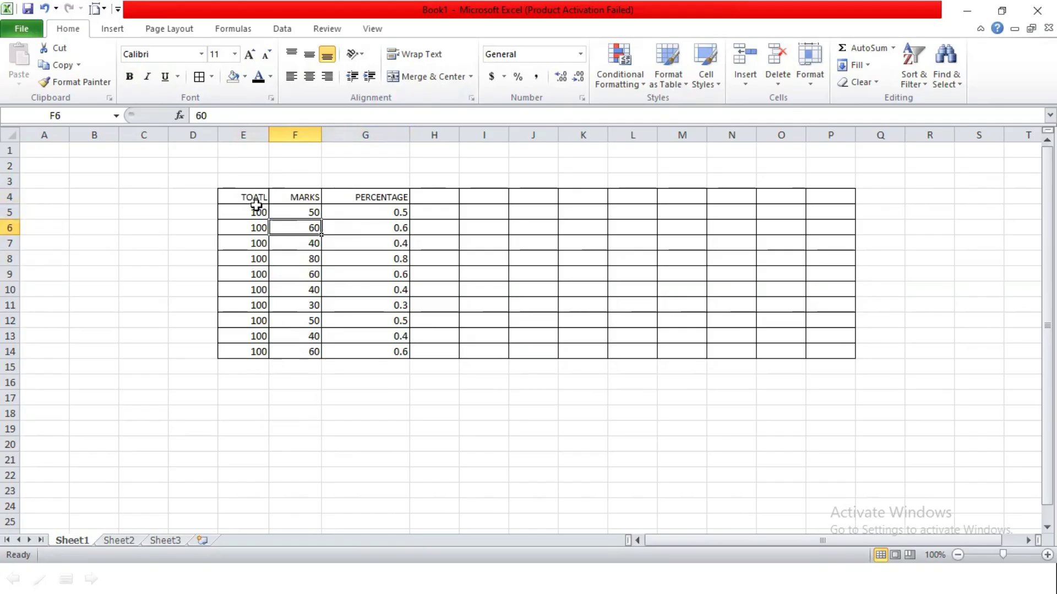
Step: Undo the manual formatting changes on the marks table and the deletion of the note in G21
key("ctrl+z")
key("ctrl+z")
key("ctrl+z")
key("ctrl+z")
key("ctrl+z")
key("ctrl+z")
key("ctrl+z")
key("ctrl+z")
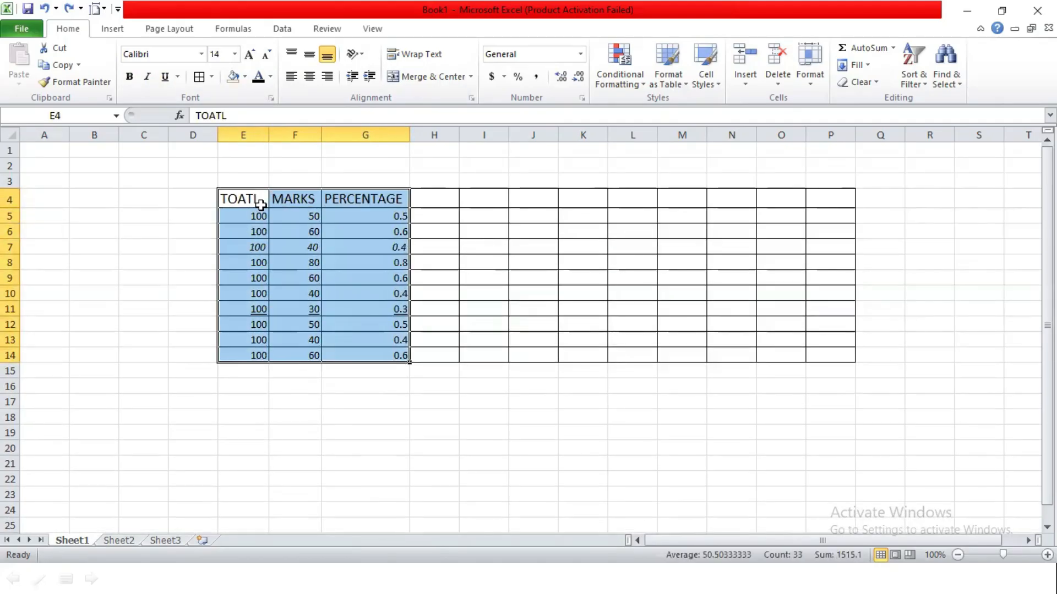
key("ctrl+z")
key("ctrl+z")
Step: Remove all formatting from the range E4:Q24 with Clear Formats, keeping the cell contents
left_click_drag(240, 198, 400, 350)
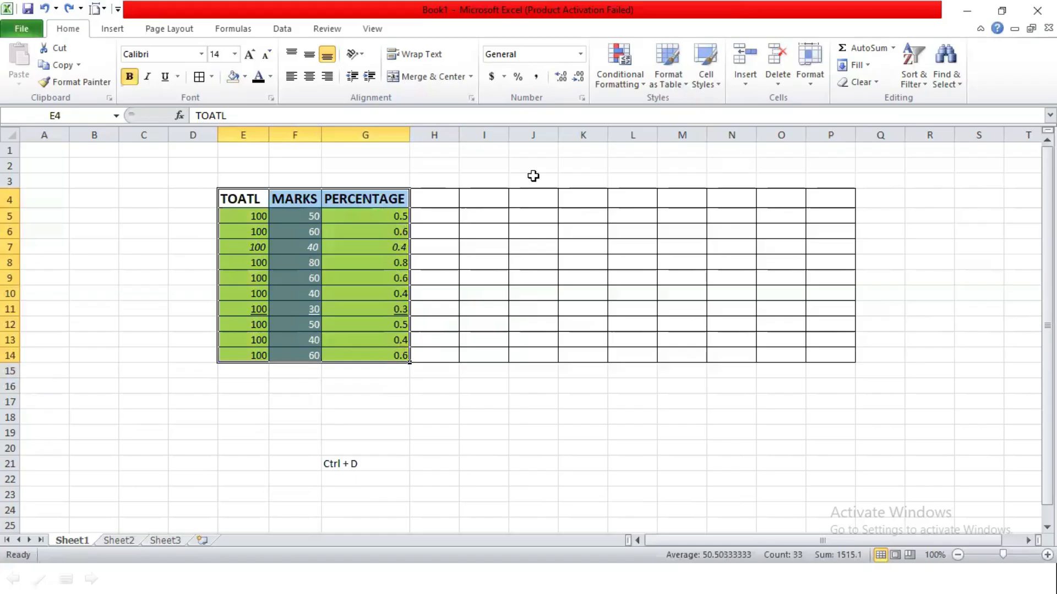
left_click_drag(258, 198, 880, 507)
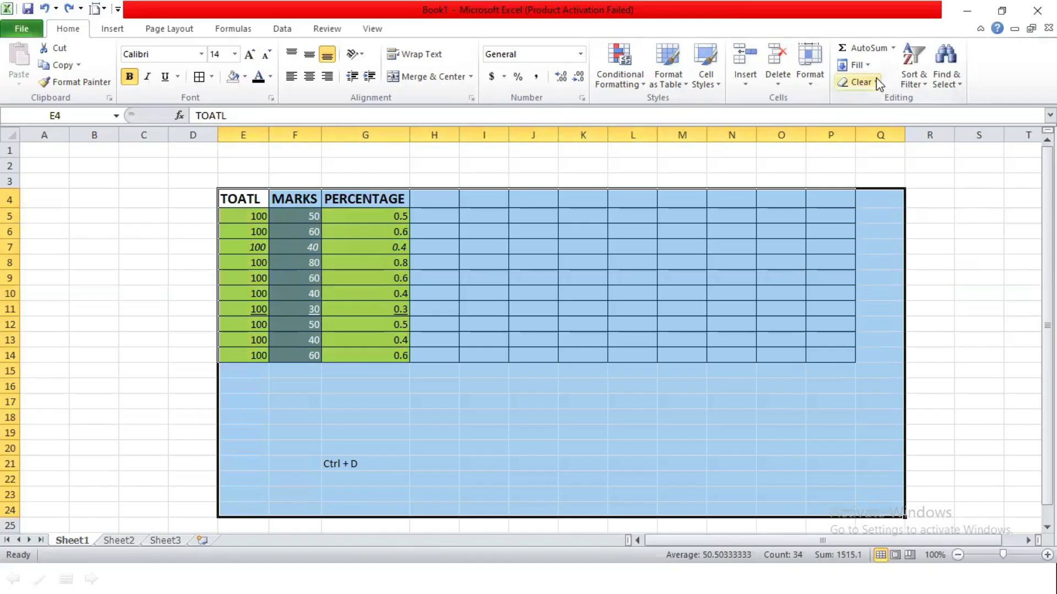
left_click(859, 82)
left_click(862, 119)
left_click(862, 120)
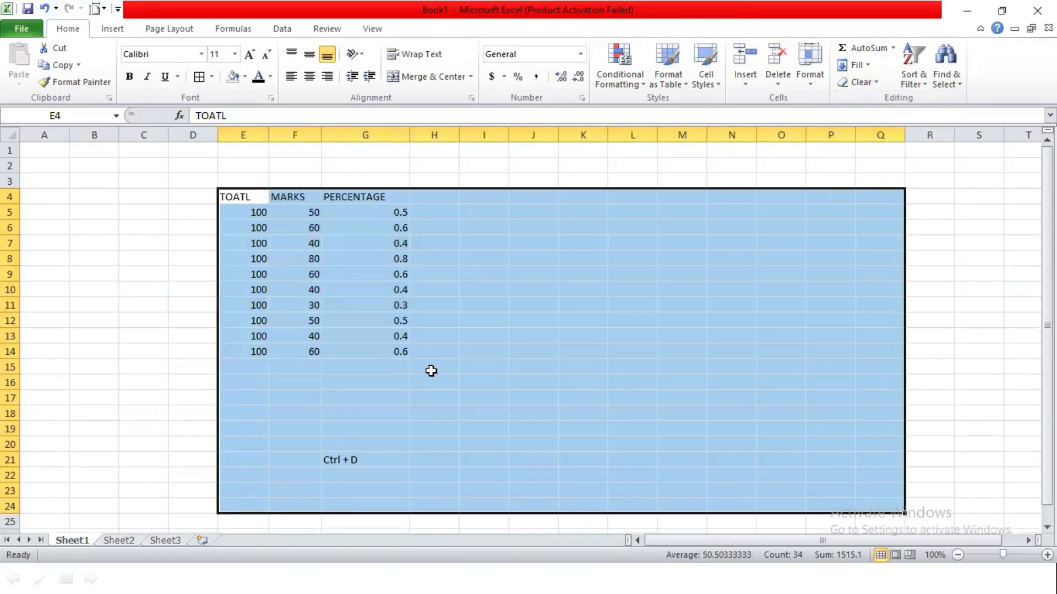
Step: Erase everything in C3:I23 with Clear All, and switch to the slide show about the Clear command
left_click(432, 367)
left_click_drag(151, 183, 495, 493)
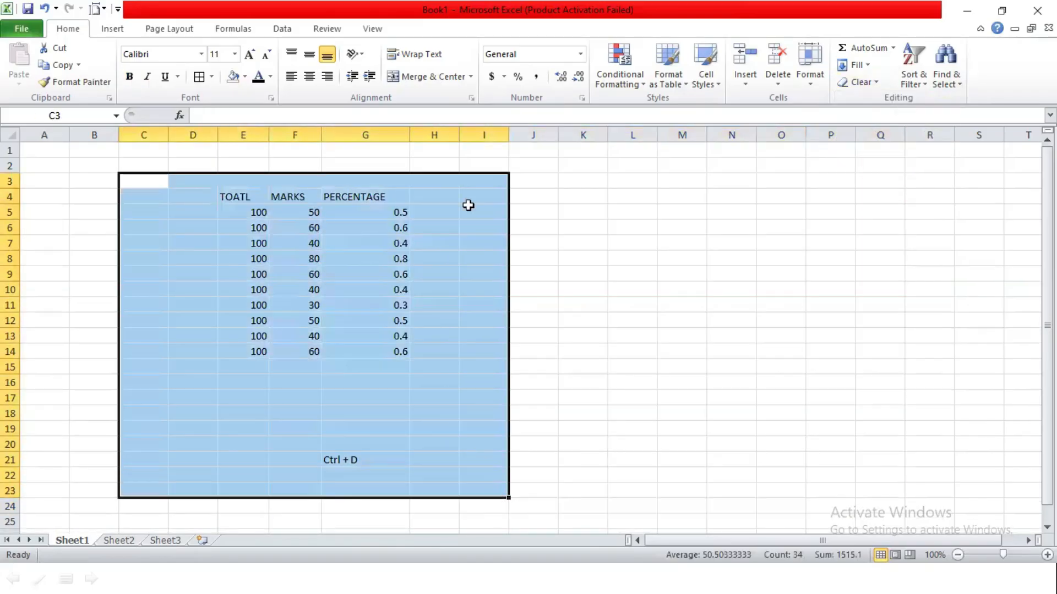
left_click(871, 84)
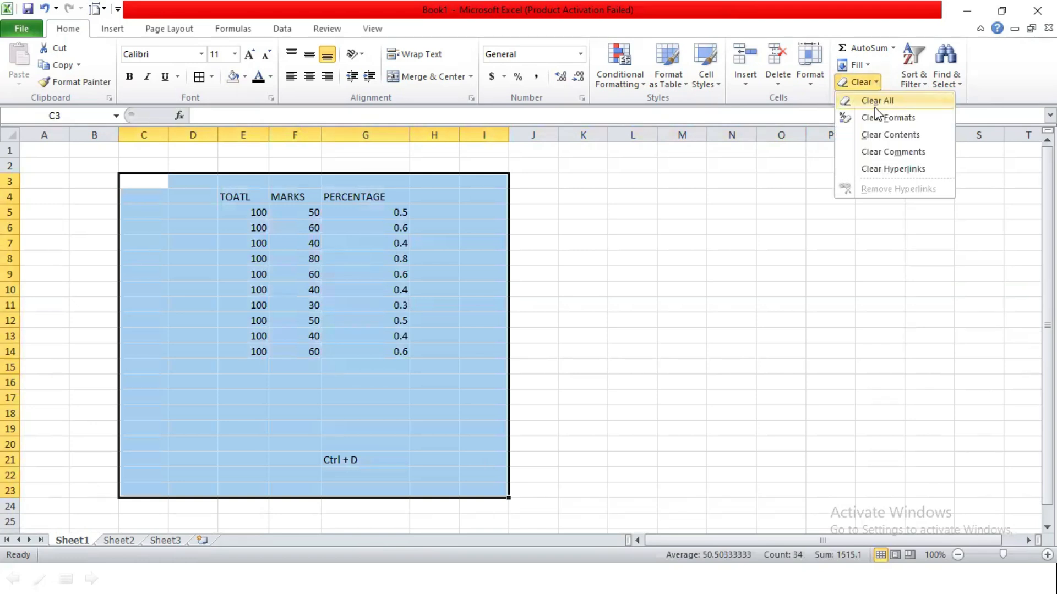
left_click(878, 100)
left_click(307, 302)
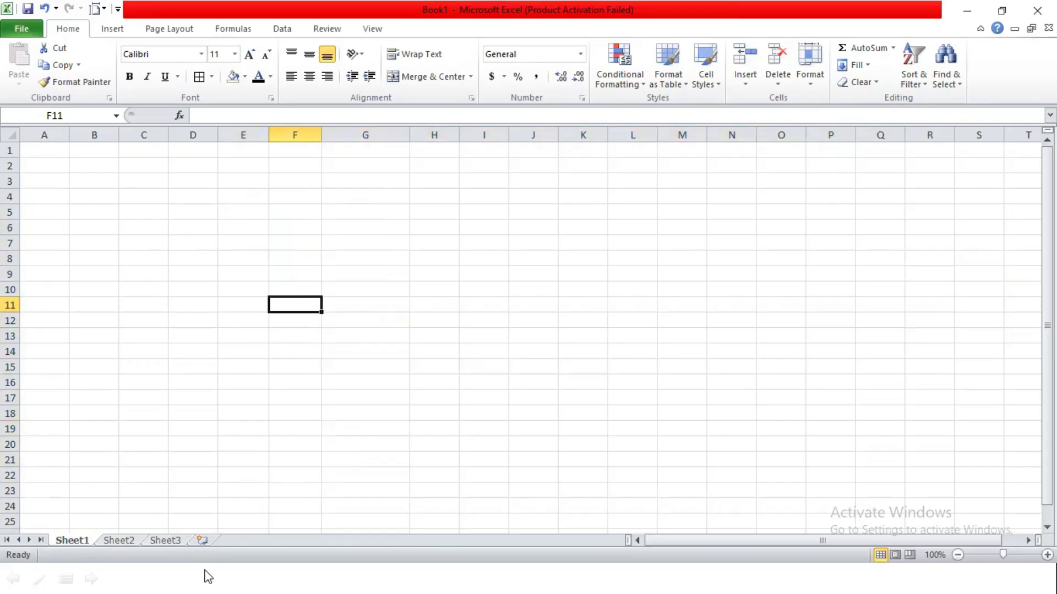
key("alt+Tab")
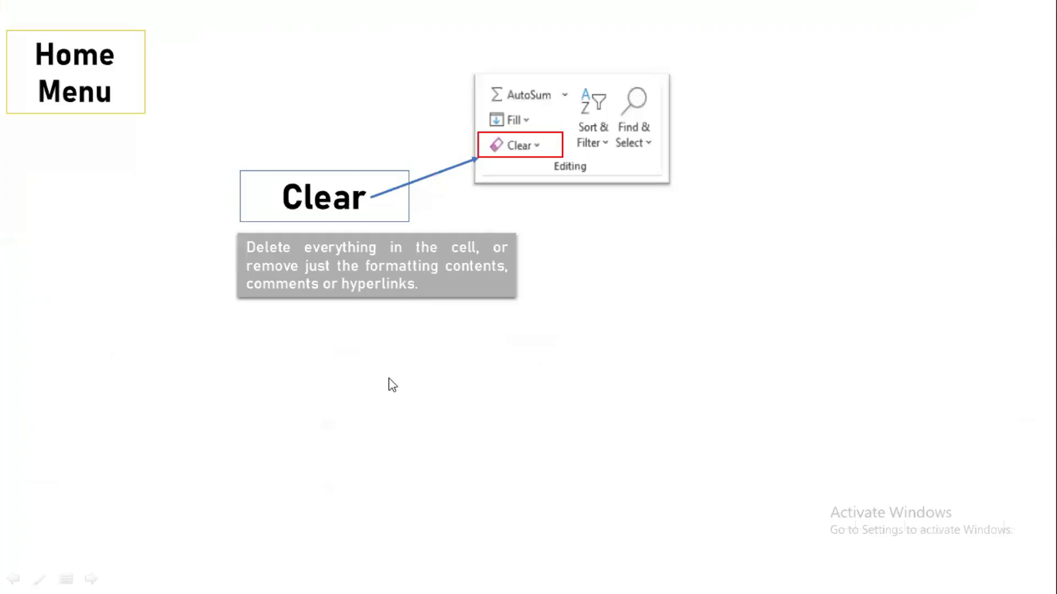
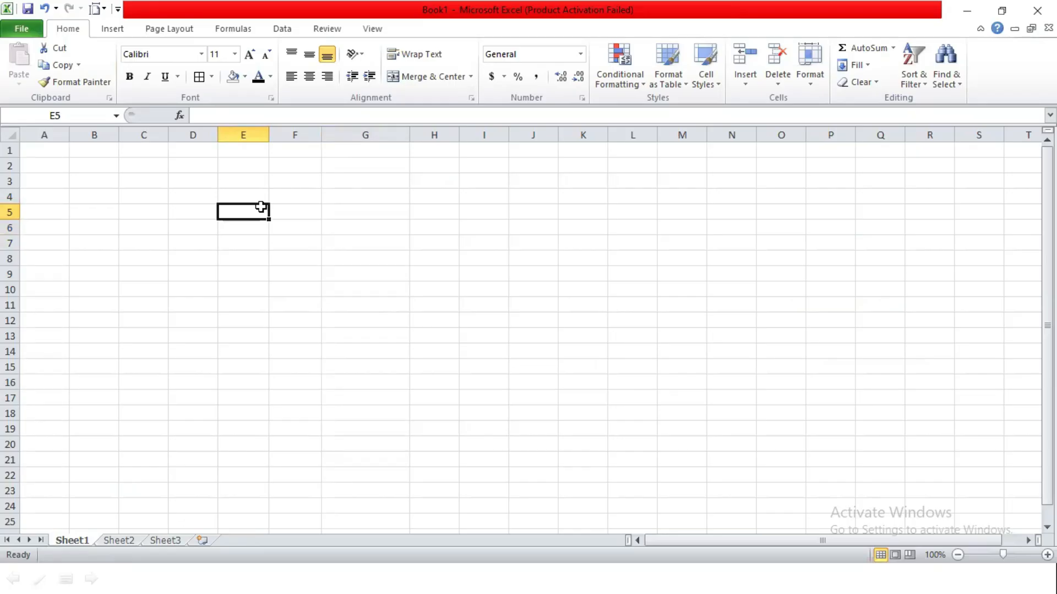
Step: Enter the heading "total mark" in E5 and widen column E to fit it
type("sl")
key("BackSpace")
key("BackSpace")
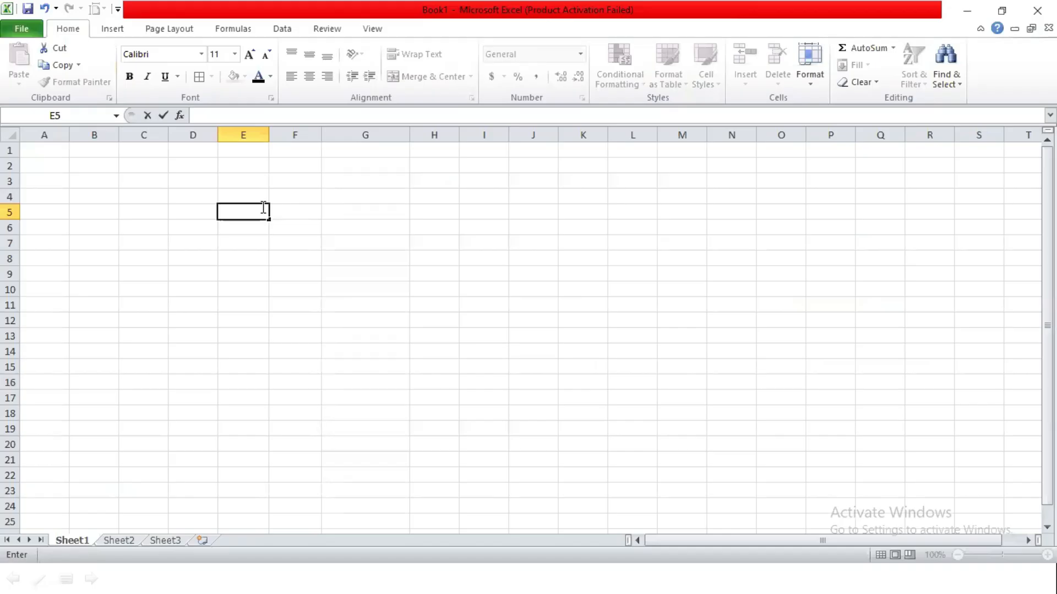
type("total m")
key("Return")
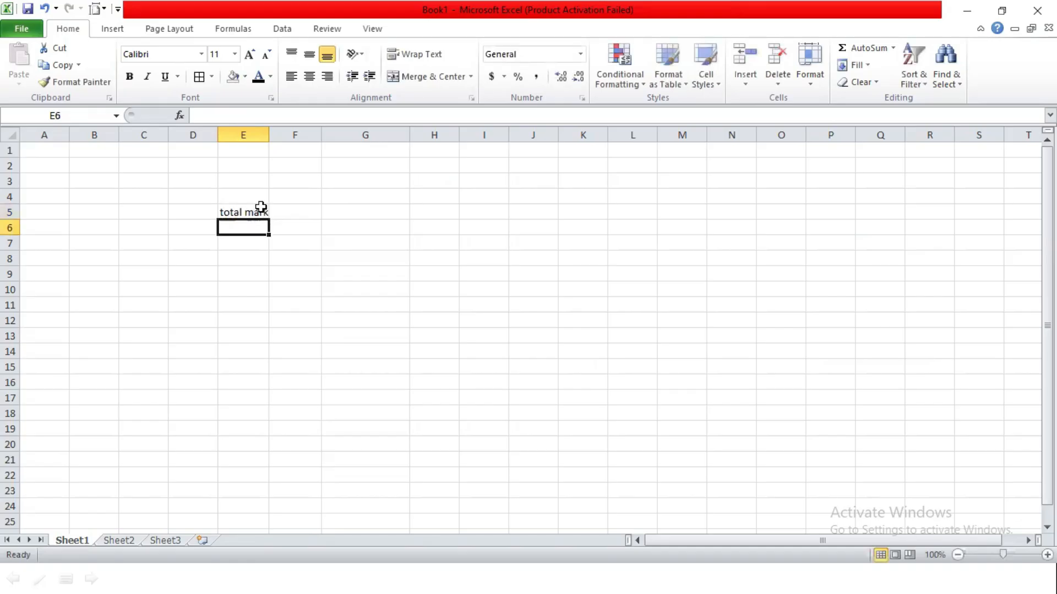
left_click_drag(269, 135, 314, 142)
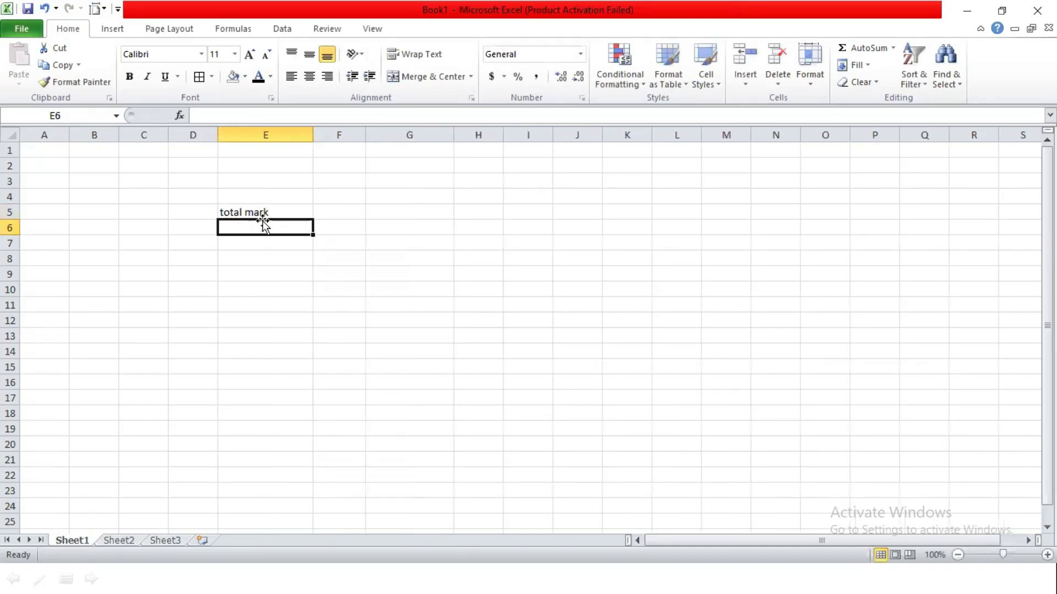
Step: Enter the marks 10, 50, 40, 60, 540 and 20 in cells E6 to E11
type("10")
key("Return")
type("50")
key("Return")
type("40")
key("Return")
type("60")
key("Return")
type("540")
key("Return")
type("20")
key("Return")
Step: Enter the marks 400, 60, 850, 0, 50, 5, 1, 14, 4, 4 and 5 in cells E12 to E22
type("4")
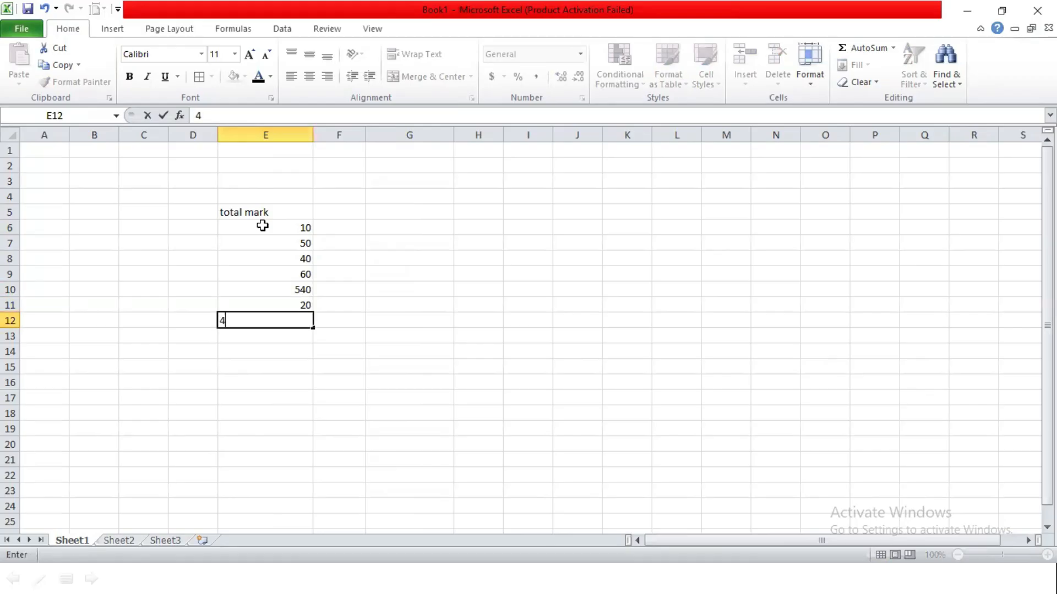
key("Return")
type("60")
key("Return")
type("850")
key("Return")
type("0")
key("Return")
type("50")
key("Return")
type("5")
key("Return")
type("1")
key("Return")
type("14 4 4")
key("Return")
type("5")
key("Return")
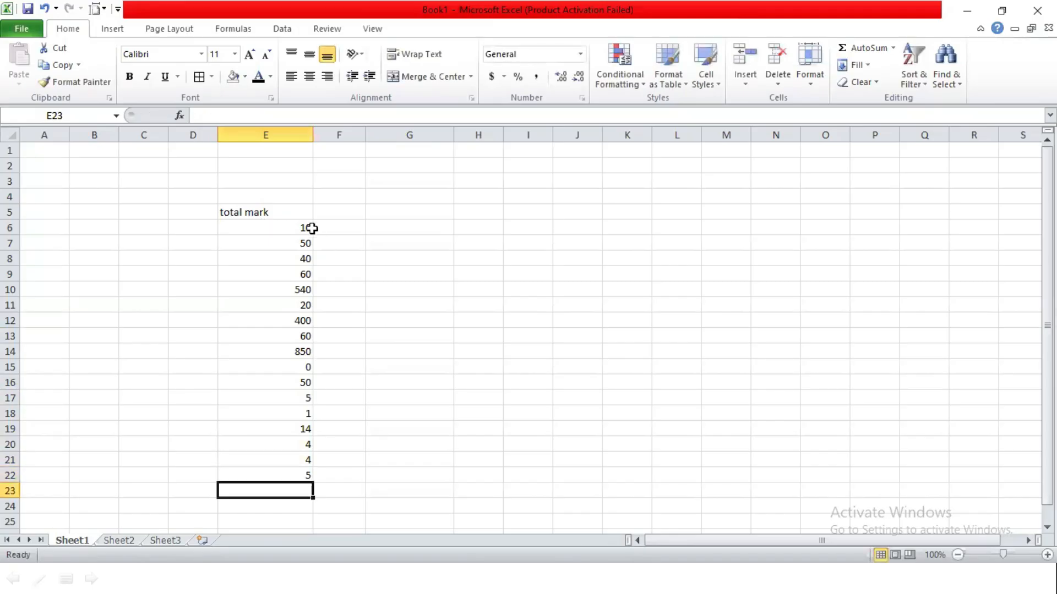
Step: Examine the Sort & Filter options available for the marks in E6:E22
left_click_drag(296, 227, 281, 473)
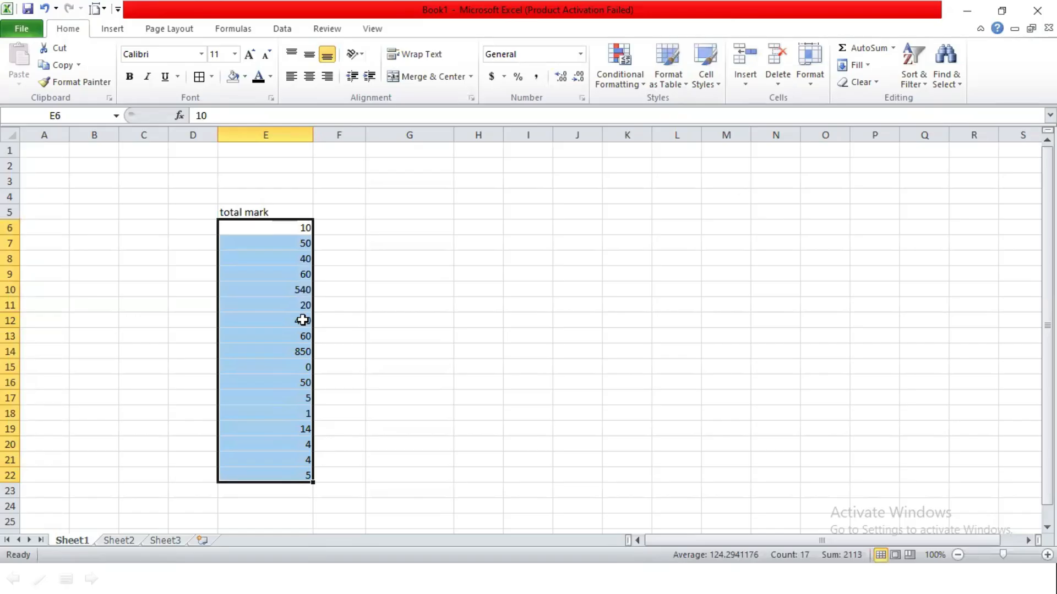
left_click(912, 85)
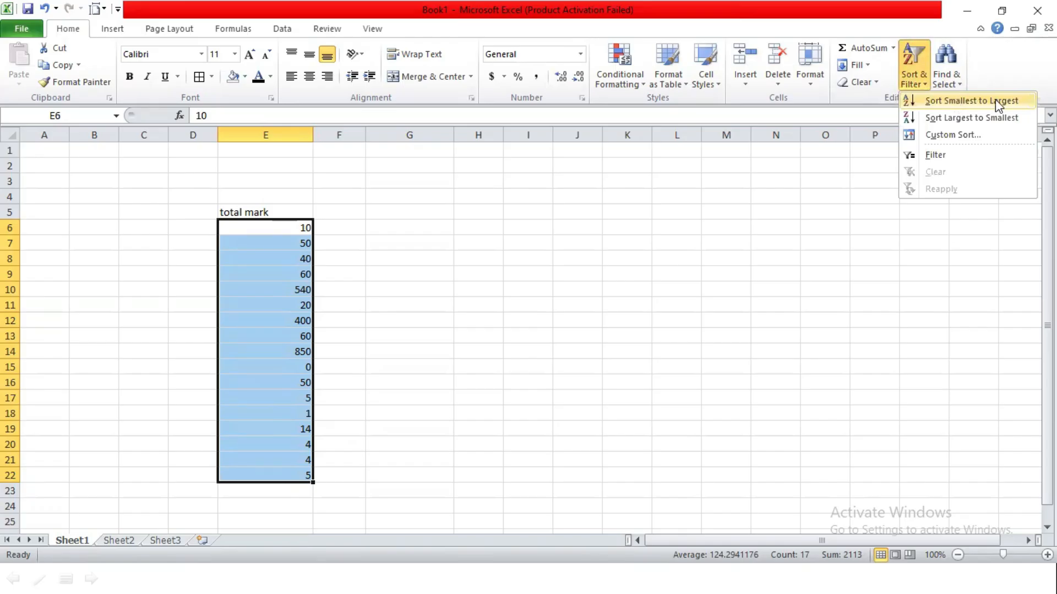
left_click(960, 118)
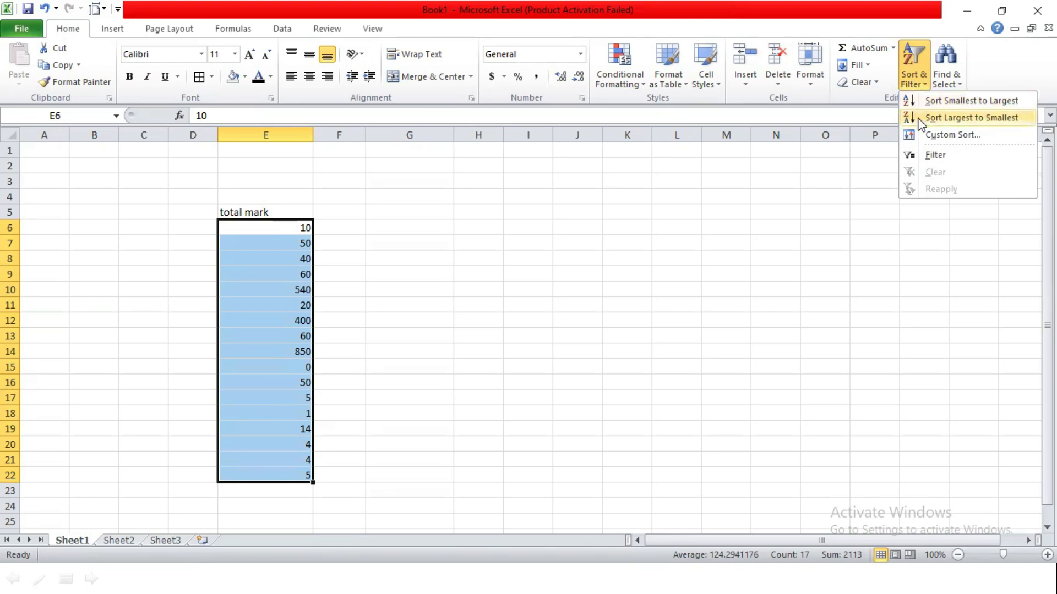
left_click(284, 225)
left_click(283, 224)
left_click(297, 460)
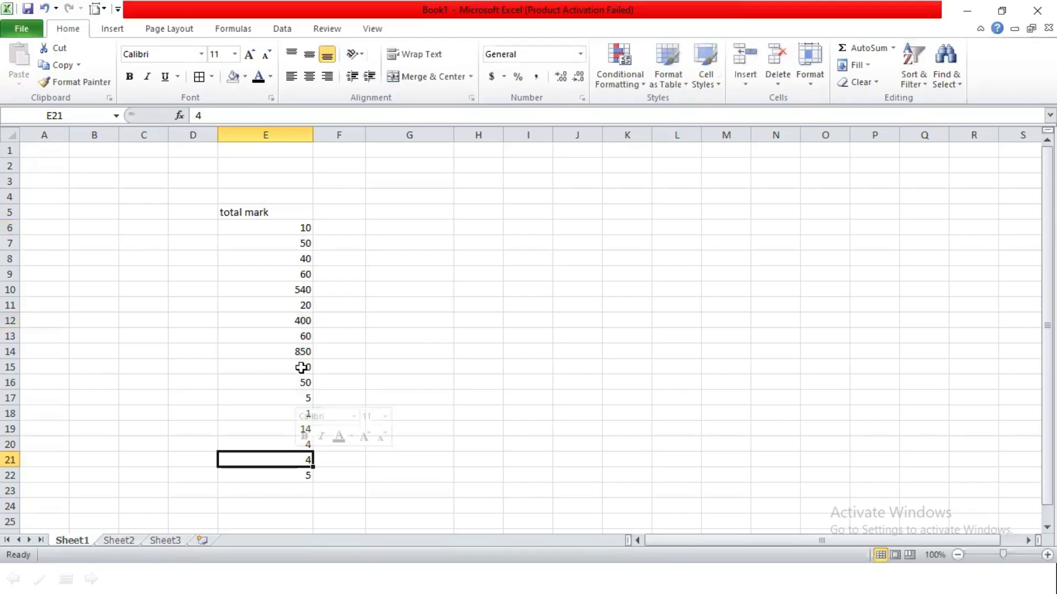
left_click_drag(297, 227, 276, 472)
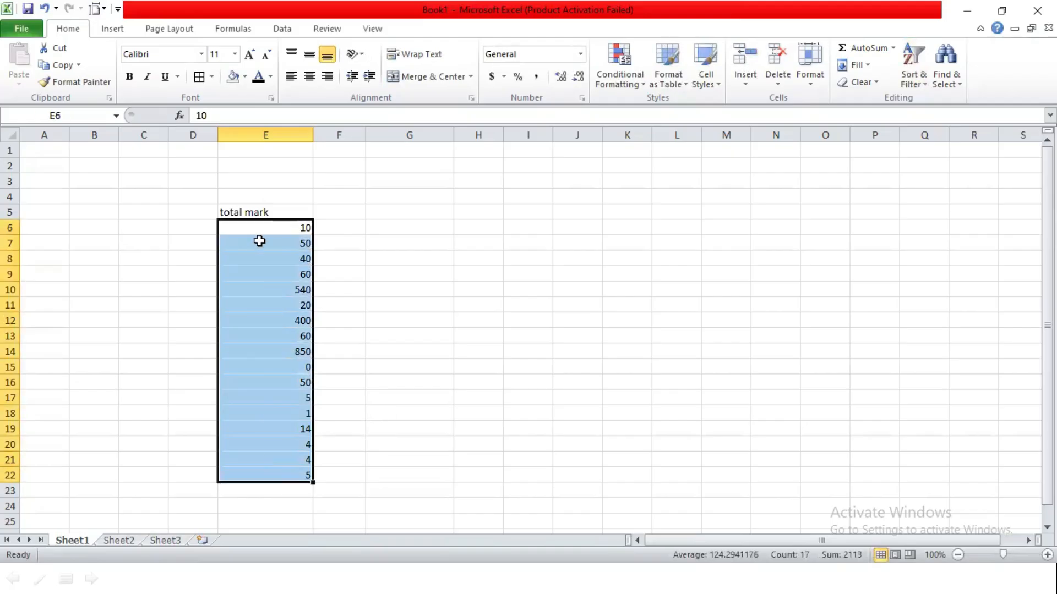
left_click_drag(264, 227, 266, 470)
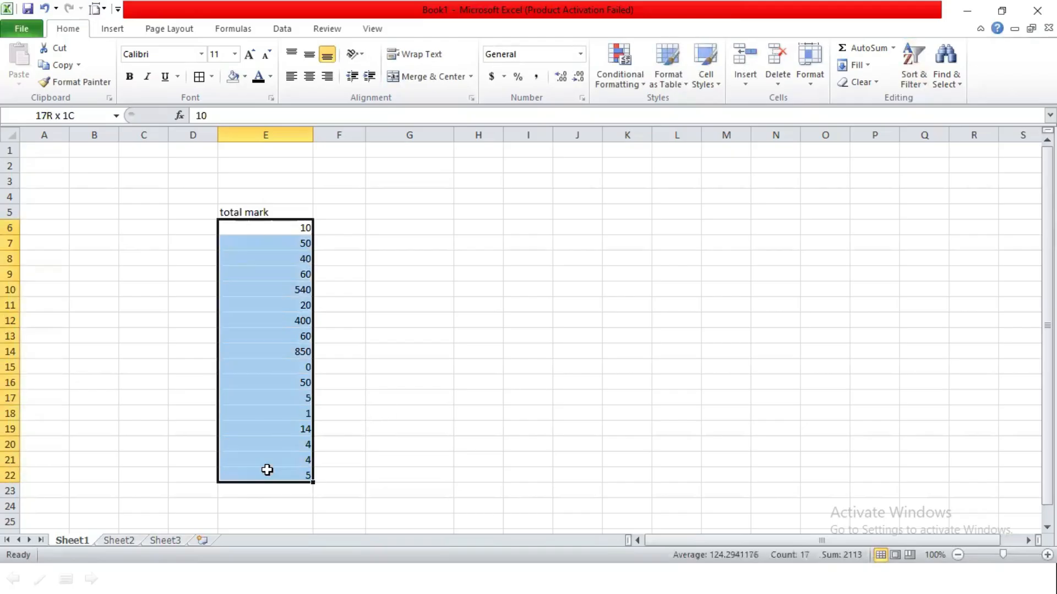
left_click(913, 63)
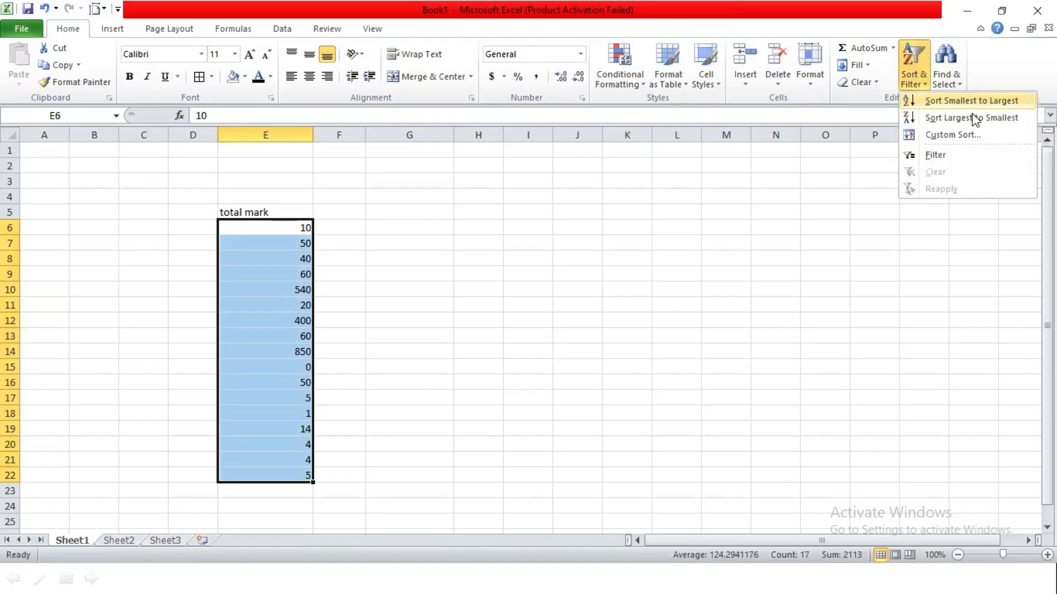
Step: Enter the first four students' names in cells D6 to D9, beside their marks
left_click(185, 227)
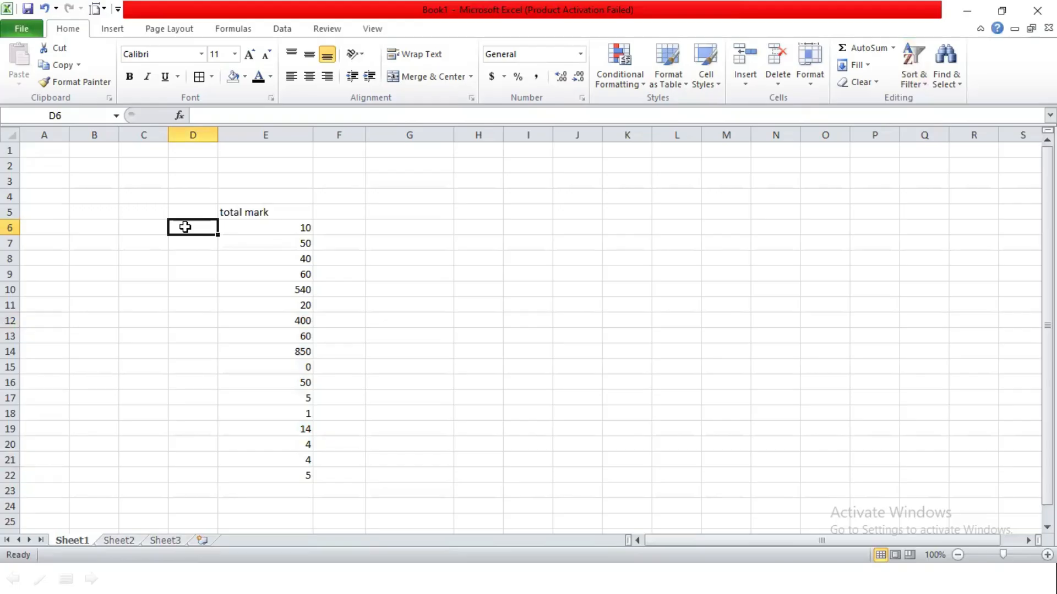
type("Azim")
key("Return")
type("alim")
key("Return")
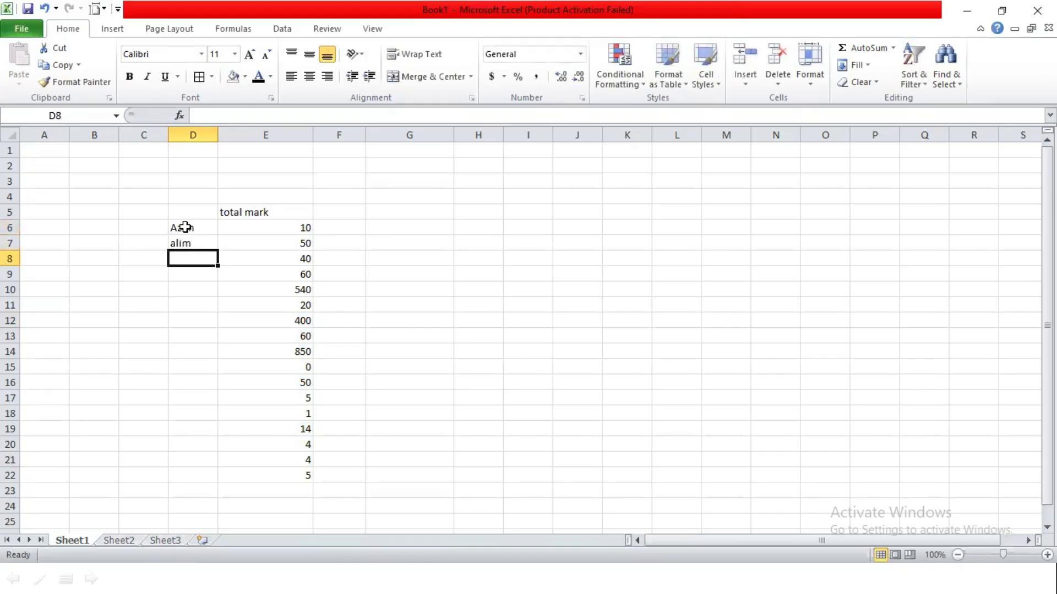
type("sohel")
key("Return")
type("mustafiz")
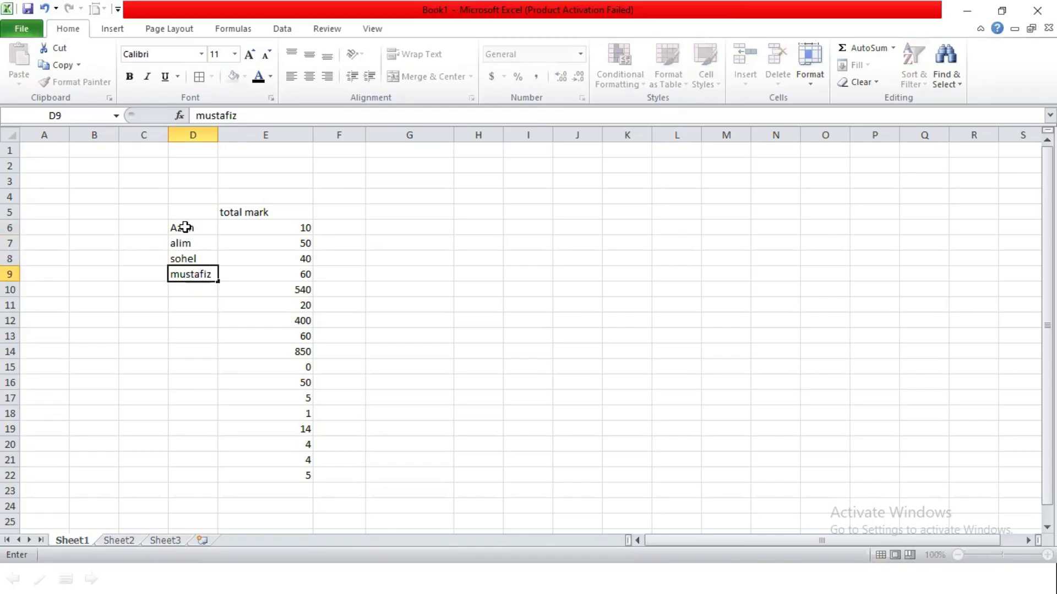
key("Return")
Step: Enter the next four students' names in cells D10 to D13, beside their marks
type("abir")
key("Return")
type("shanto")
key("Return")
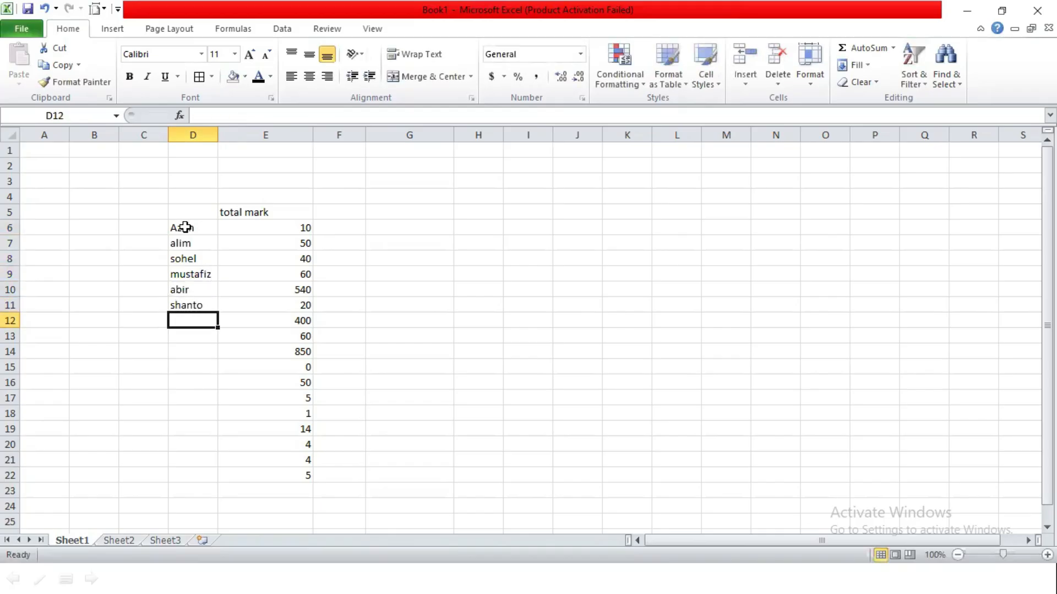
type("rohim")
key("Return")
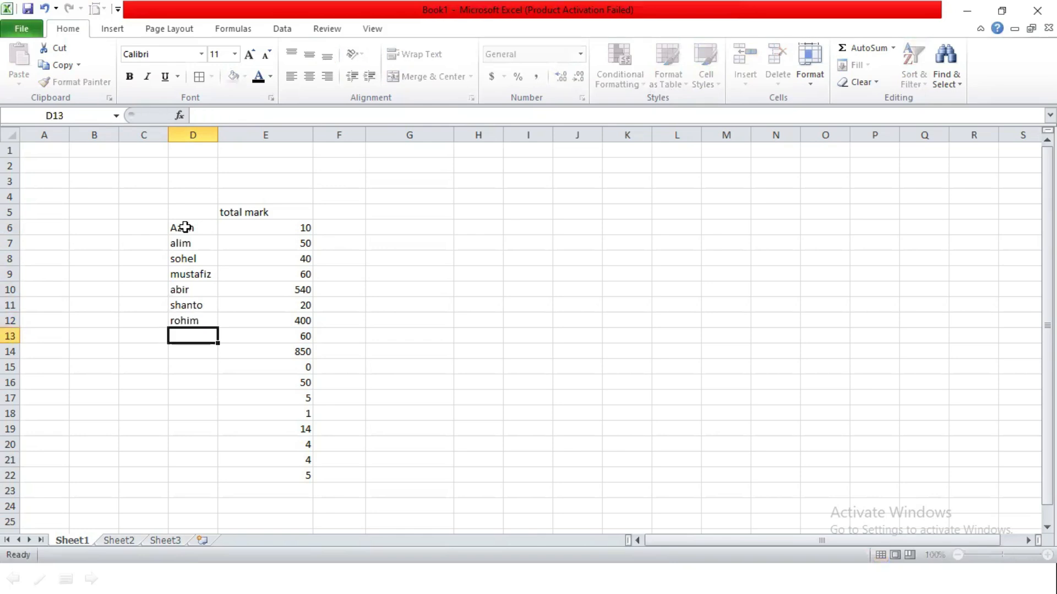
type("mustakim")
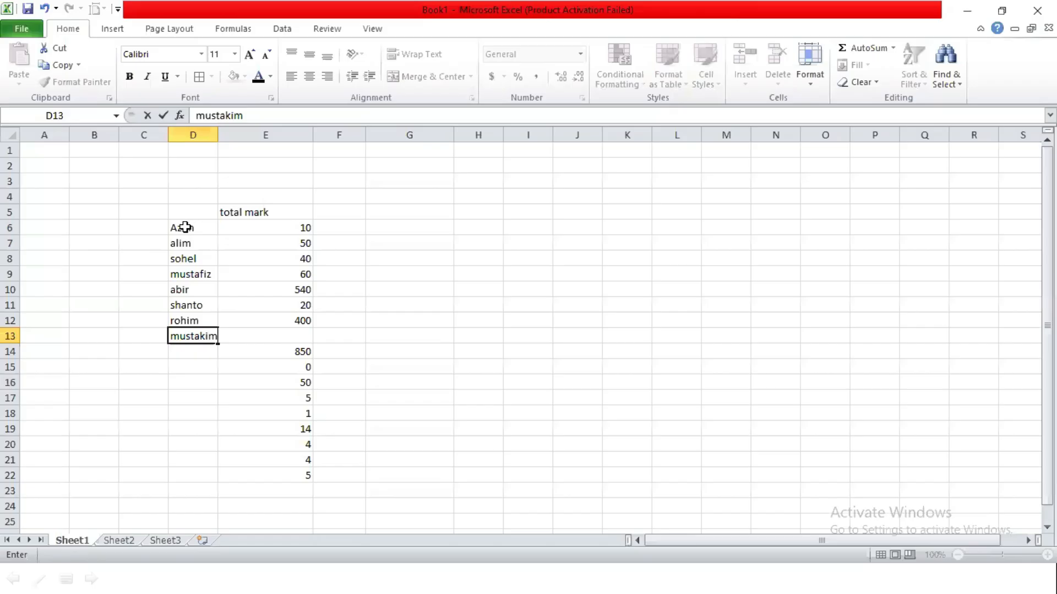
key("Return")
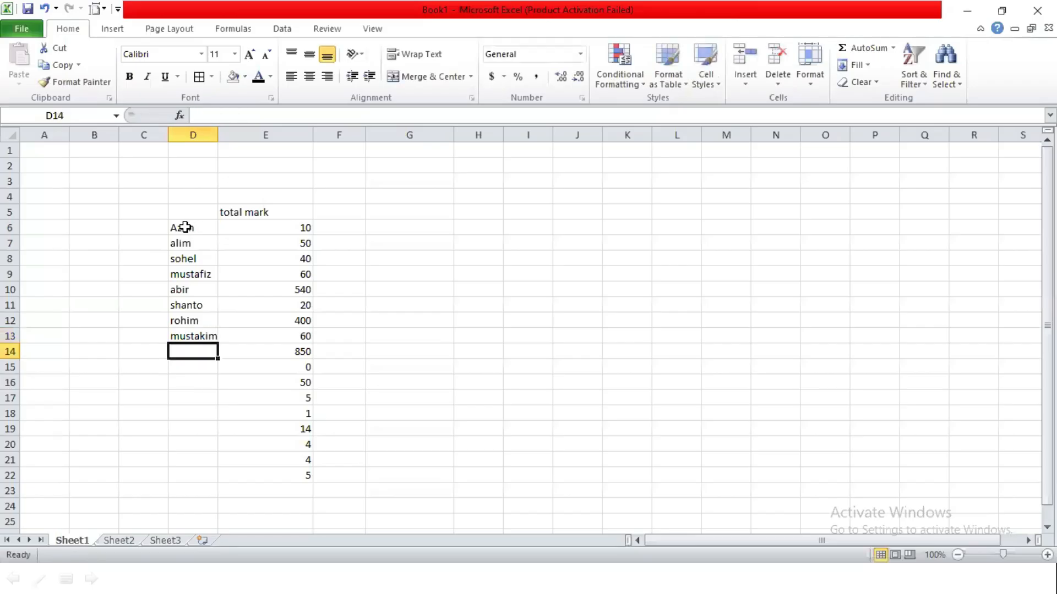
Step: Copy the eight names in D6:D13 and paste them into the cells starting at D14
left_click_drag(185, 227, 207, 331)
key("ctrl+c")
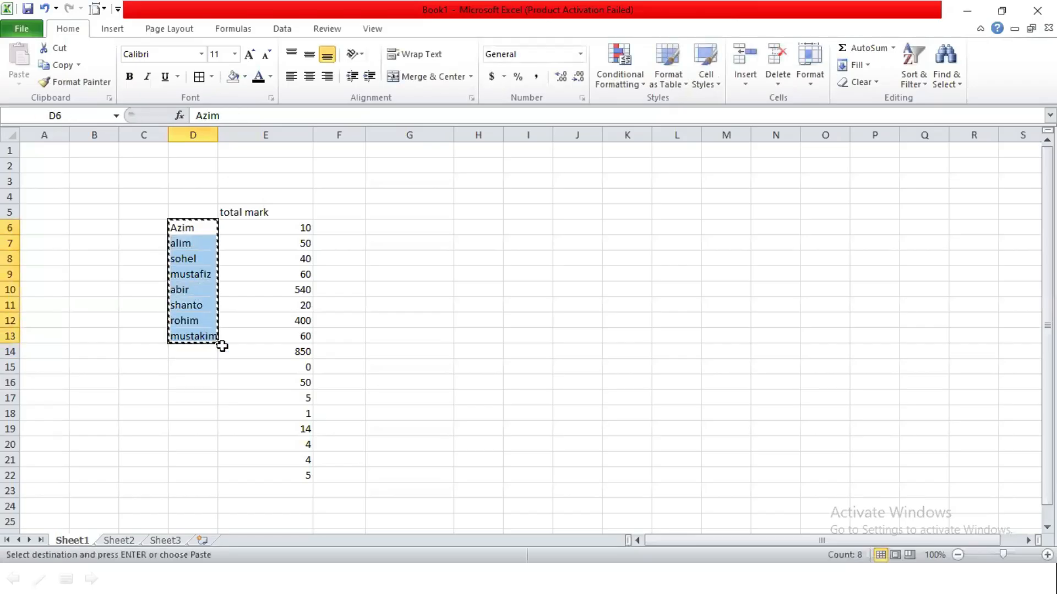
left_click(176, 351)
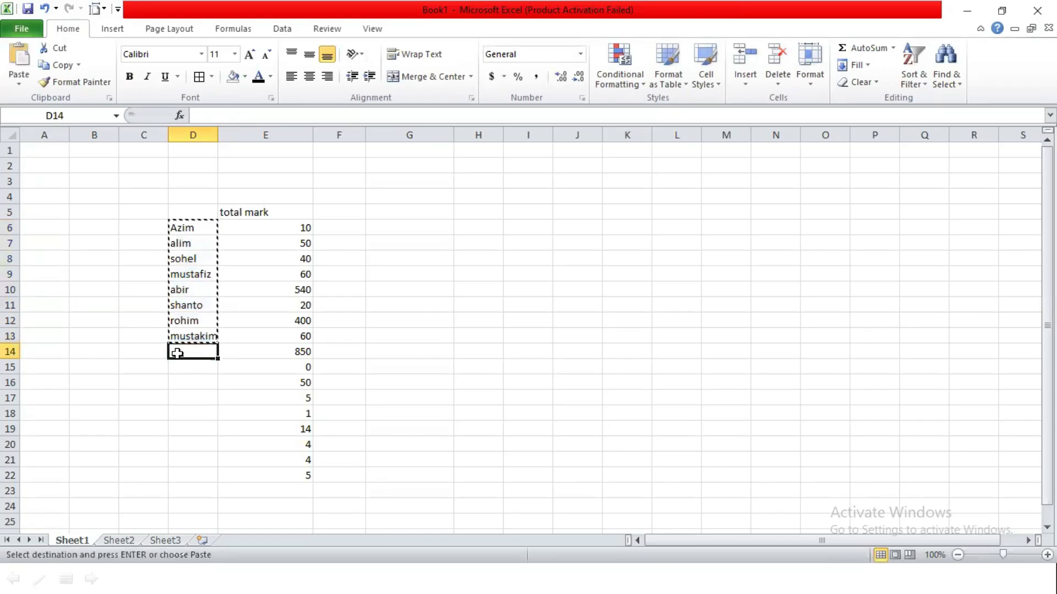
key("ctrl+v")
left_click(180, 474)
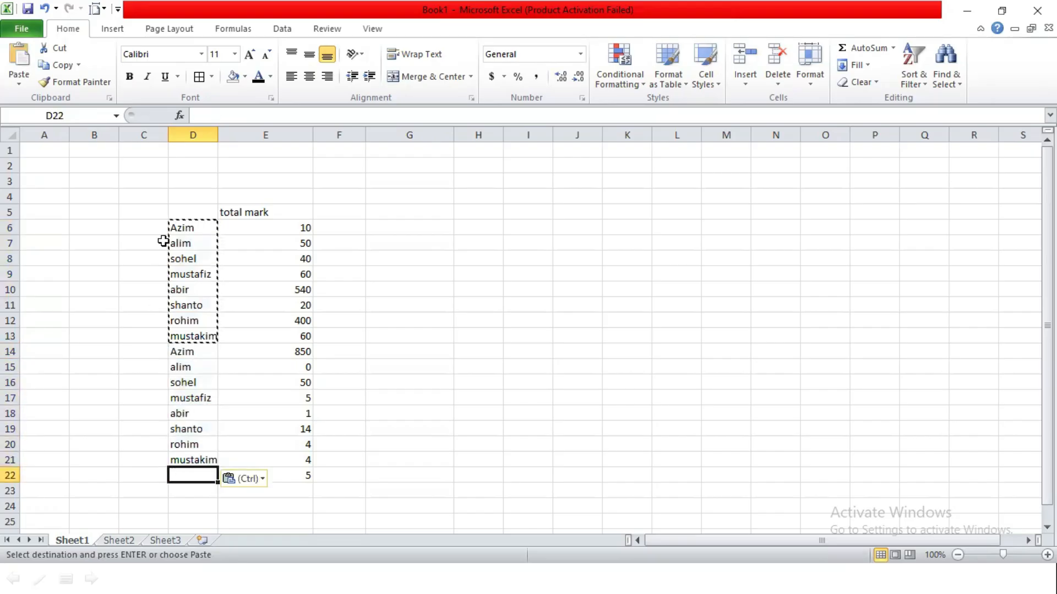
key("Escape")
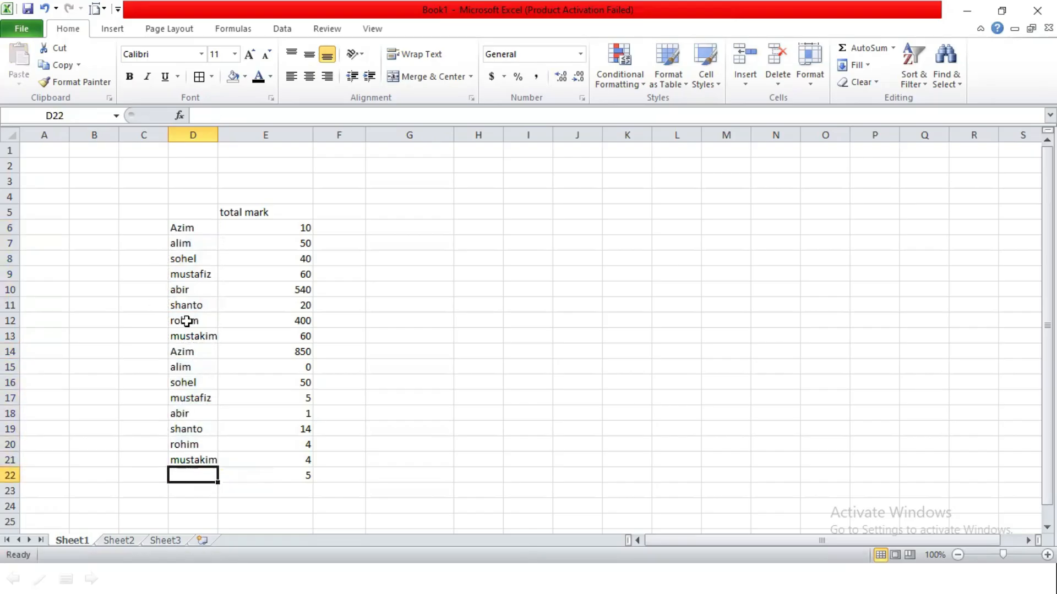
Step: Delete the contents of D22:F23 and enter the heading "name" in cell D5
left_click(313, 493, "shift")
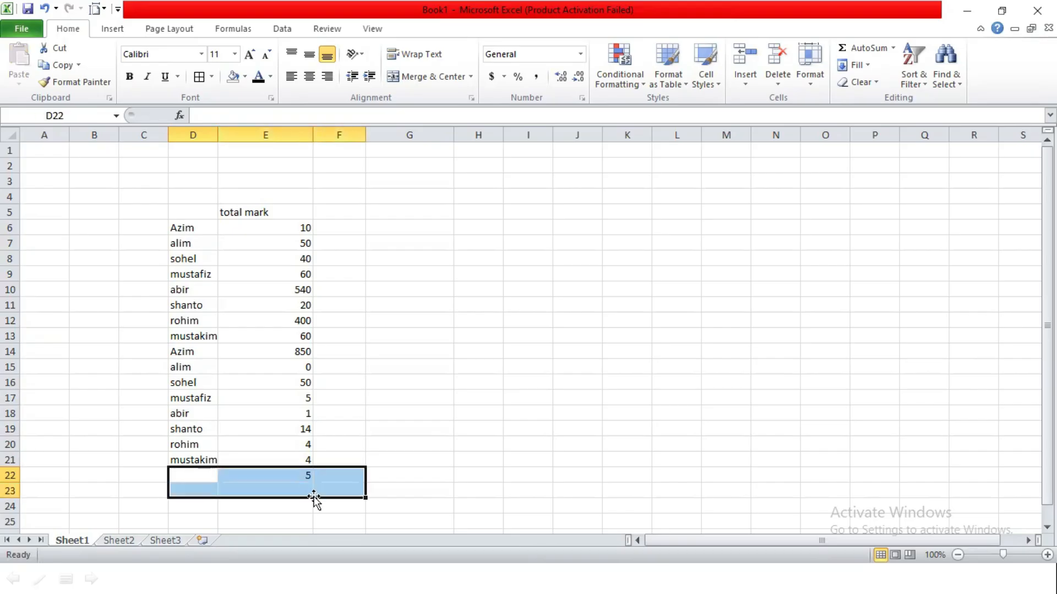
key("Delete")
left_click(196, 212)
type("name")
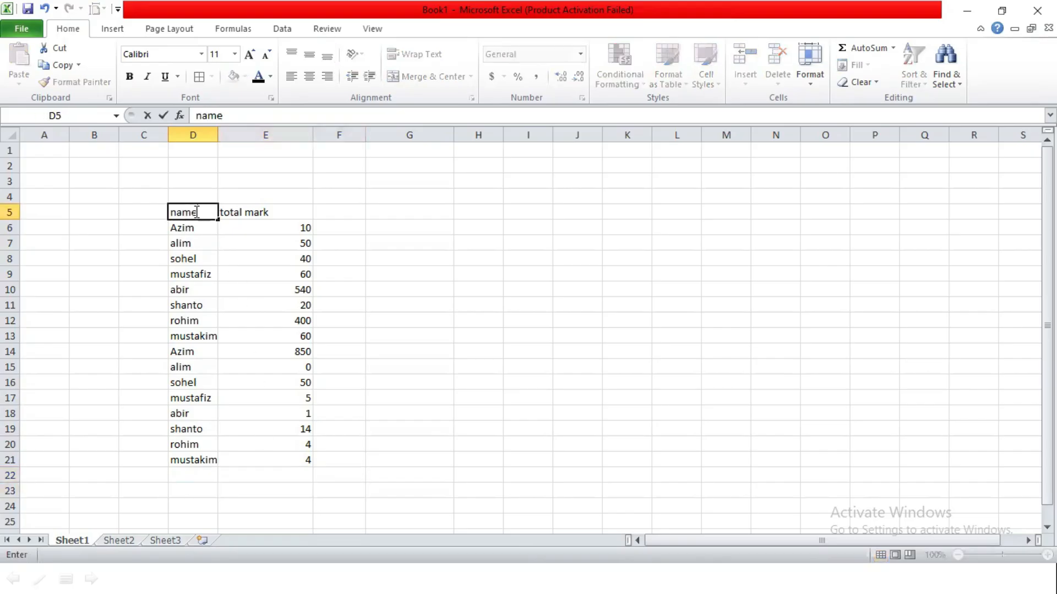
key("Return")
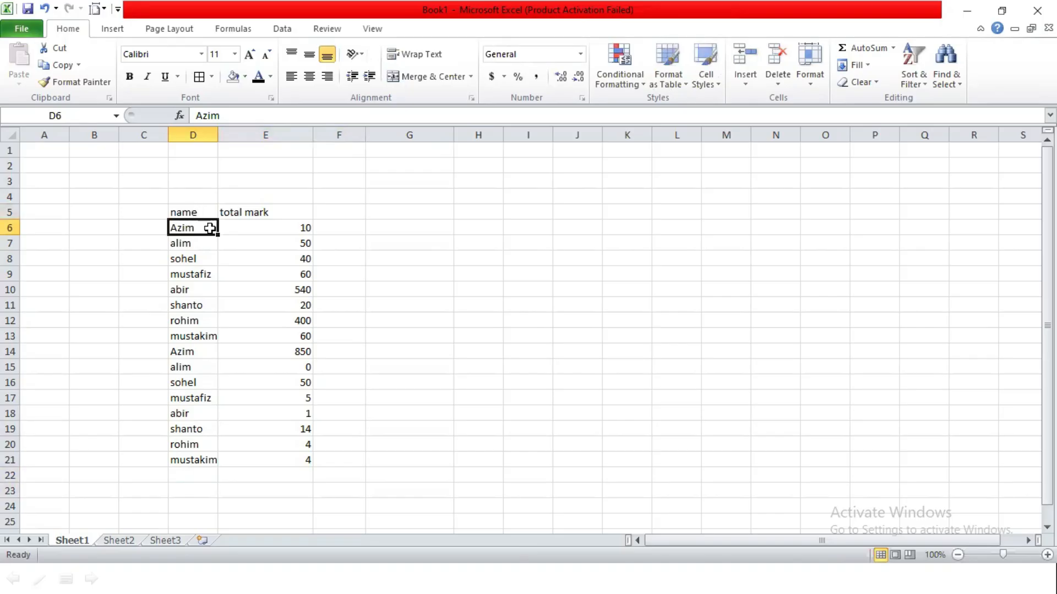
Step: Sort the marks in E6:E21 from smallest to largest, expanding the selection to include the names
left_click_drag(306, 231, 292, 455)
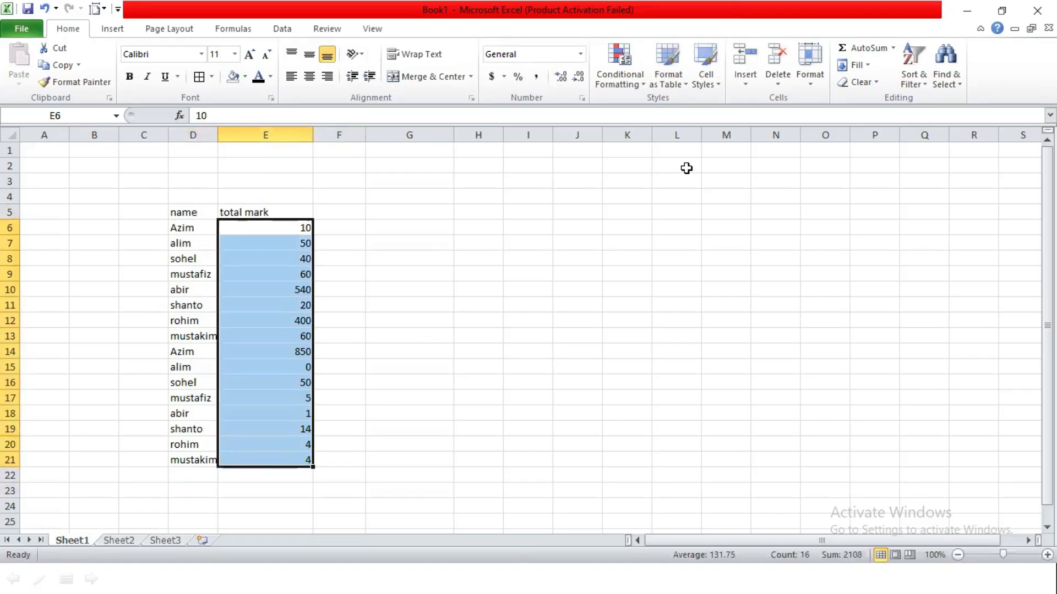
left_click(923, 69)
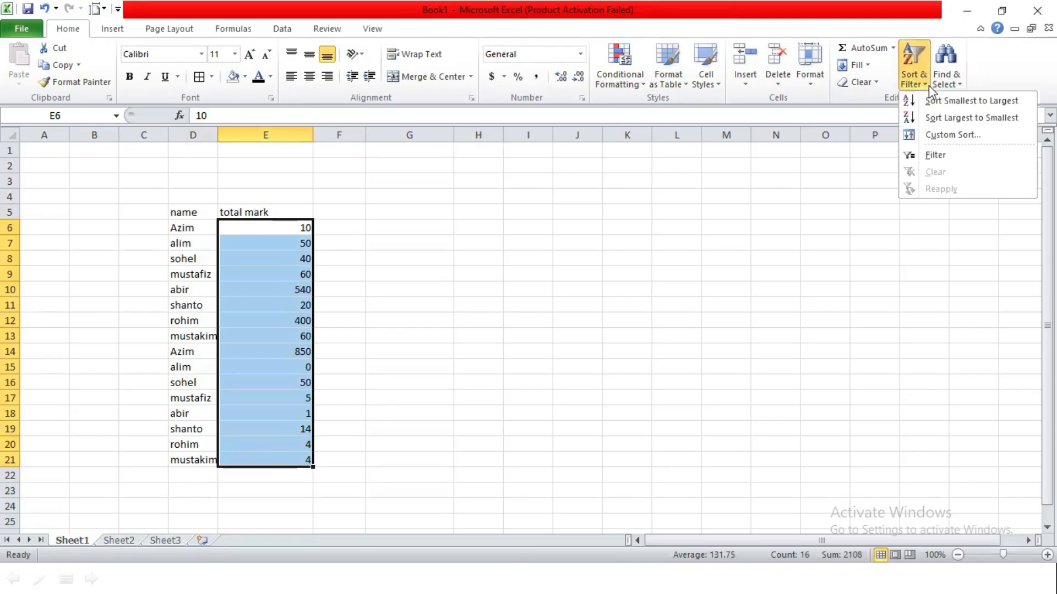
left_click(954, 102)
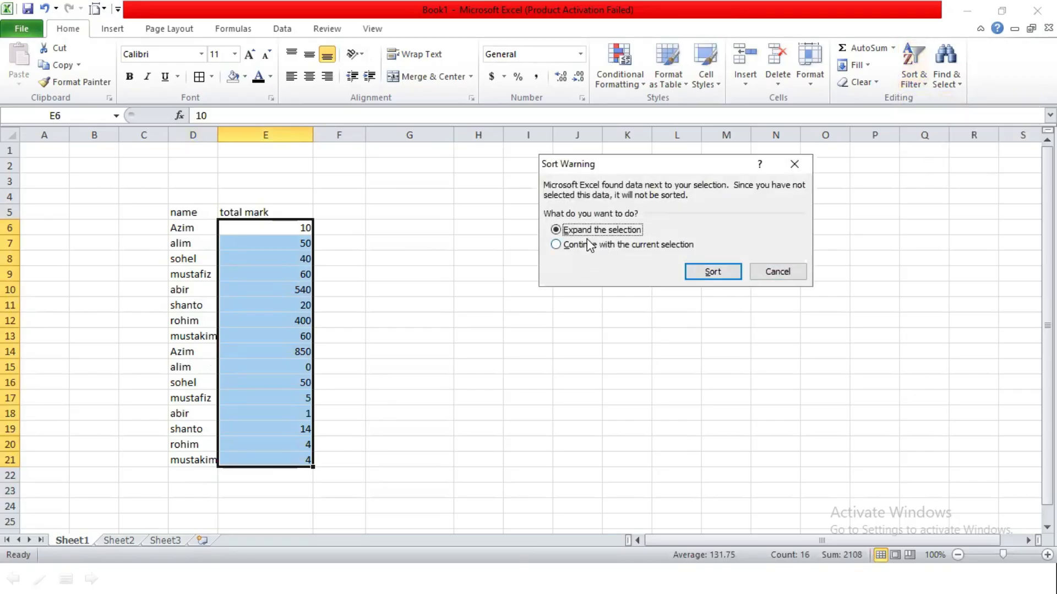
left_click(707, 273)
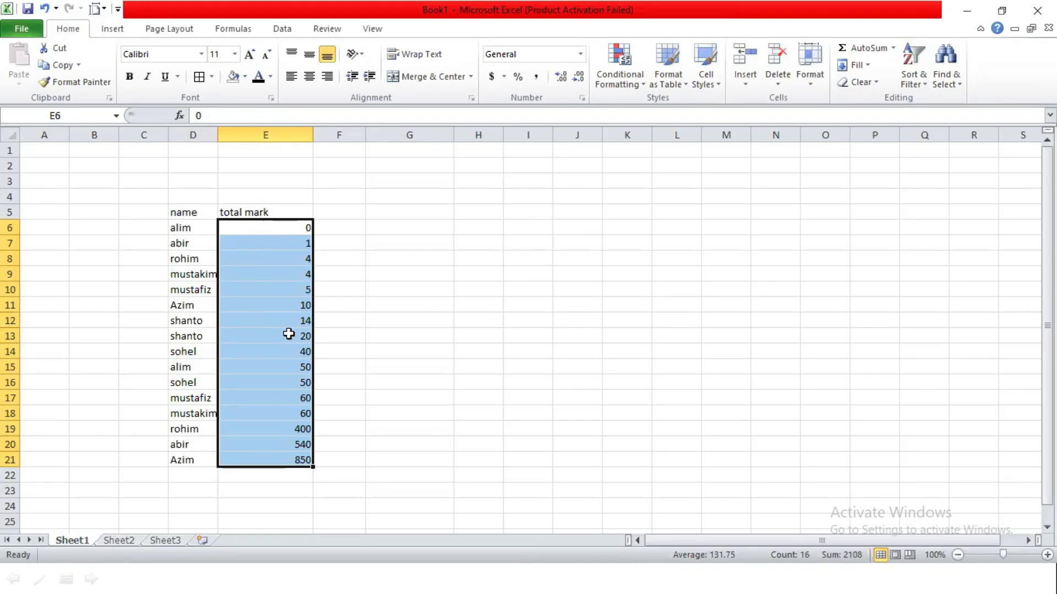
Step: Sort the marks in E6:E21 from largest to smallest, expanding the selection to include the names
left_click(912, 64)
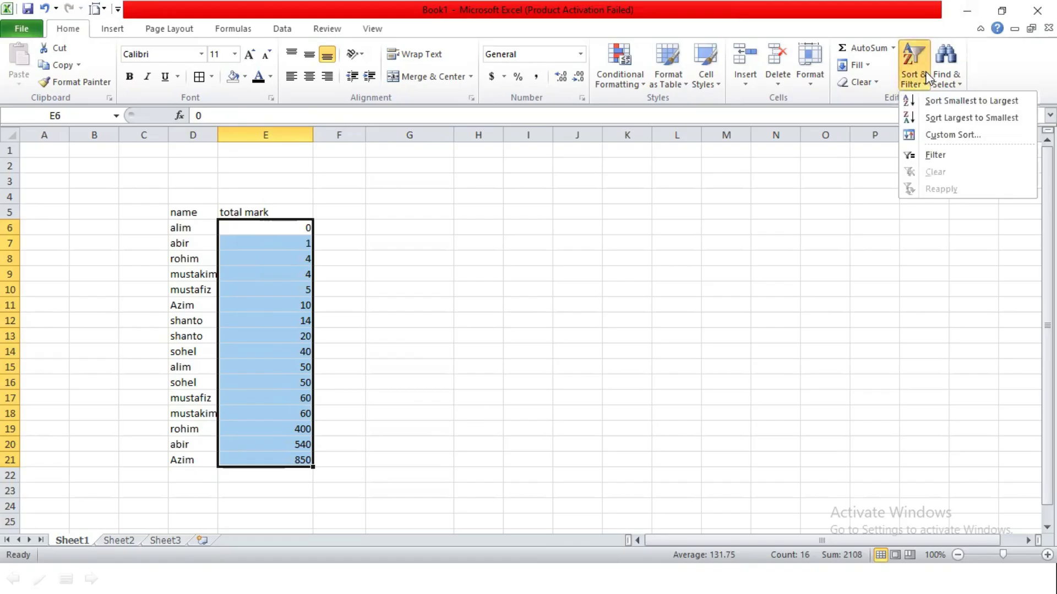
left_click(946, 118)
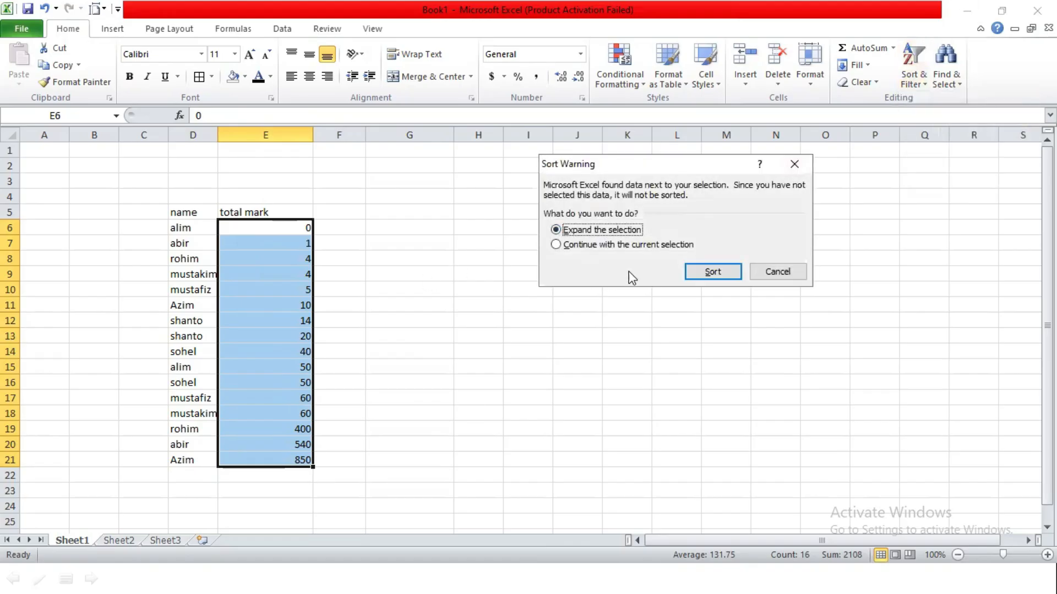
left_click(710, 272)
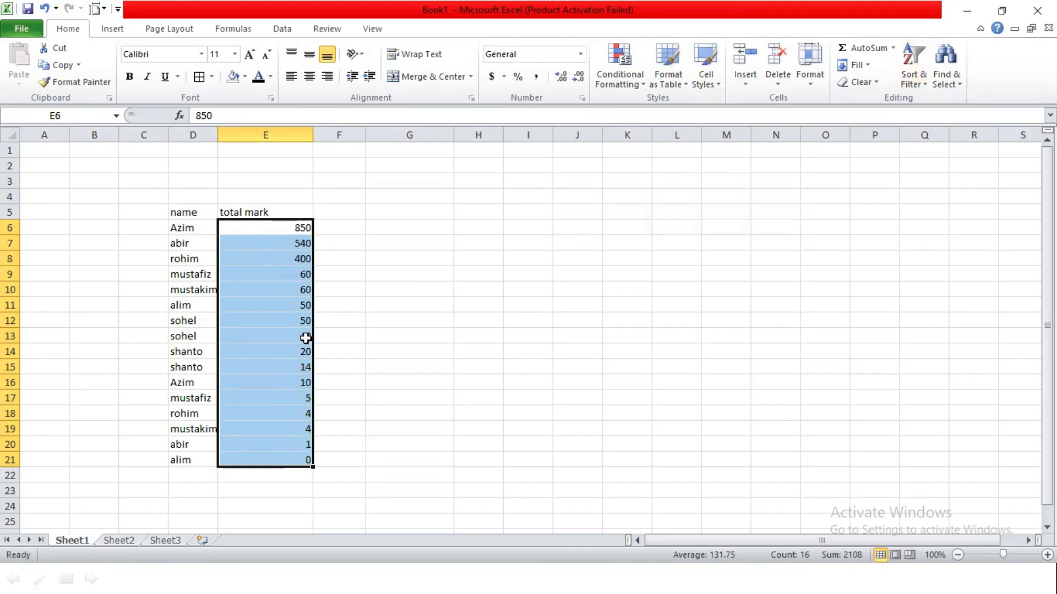
Step: Sort the names in D6:D21 from A to Z, expanding the selection to include the marks
left_click_drag(179, 230, 198, 460)
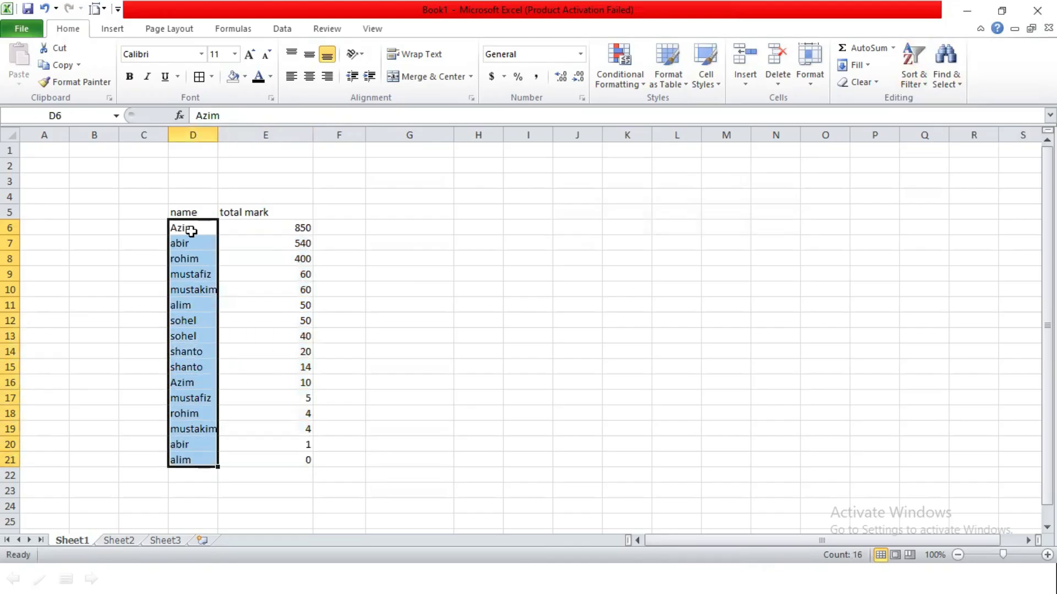
left_click(914, 78)
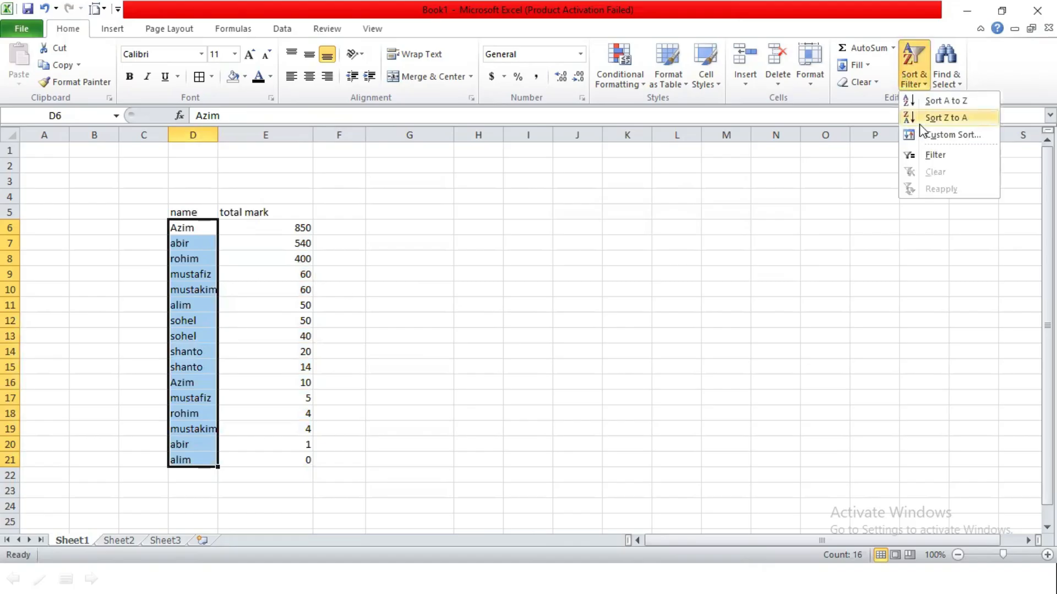
left_click(946, 102)
left_click(709, 274)
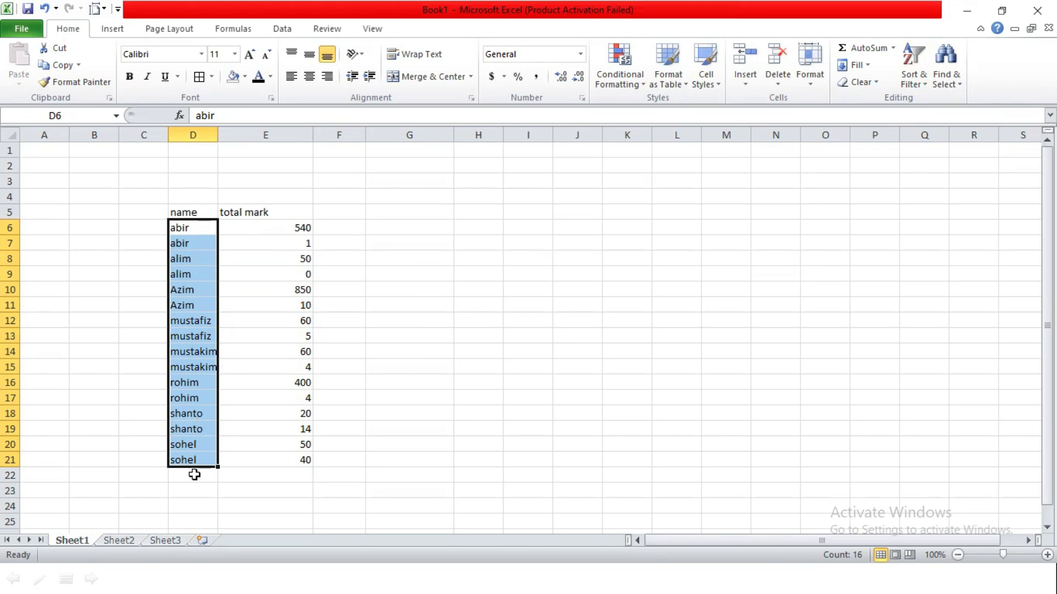
Step: Sort the names in D6:D21 from Z to A, expanding the selection to include the marks
left_click(913, 65)
left_click(930, 116)
left_click(713, 272)
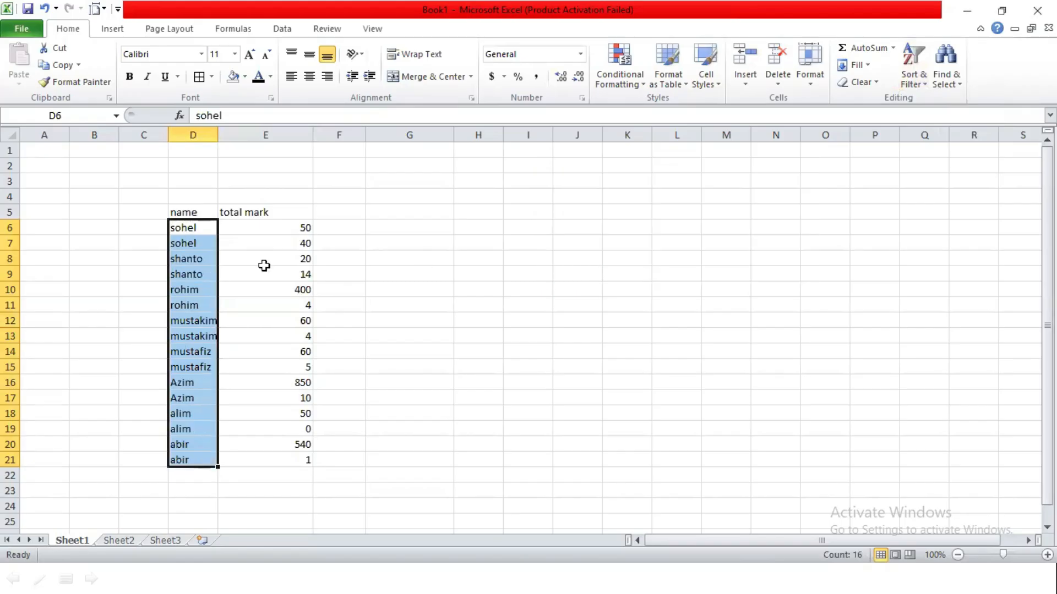
Step: Turn on Filter for the "name" and "total mark" headings in D5:E5
left_click(317, 257)
left_click_drag(183, 210, 236, 217)
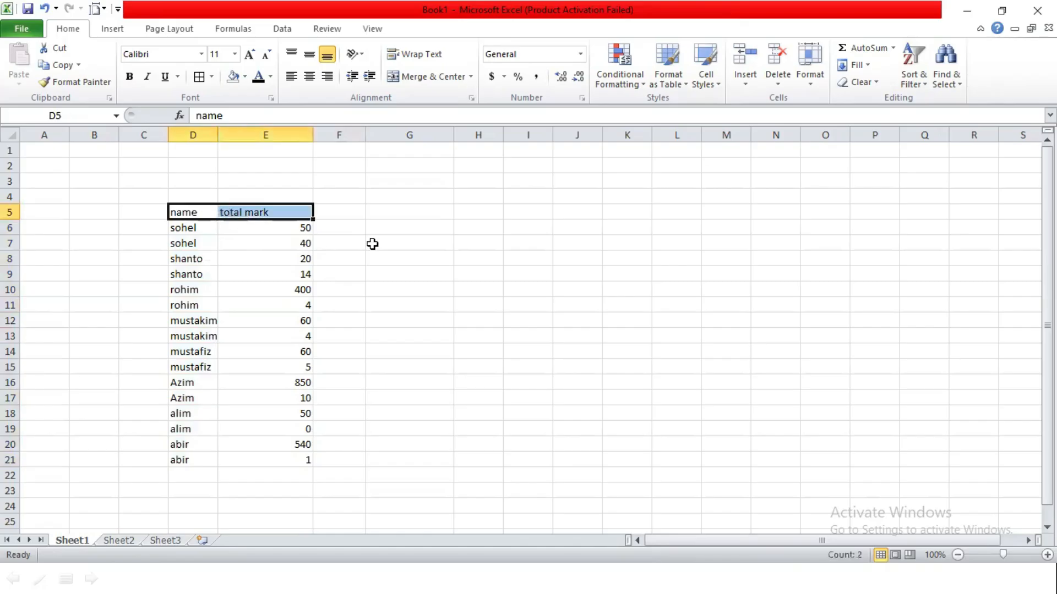
left_click(926, 81)
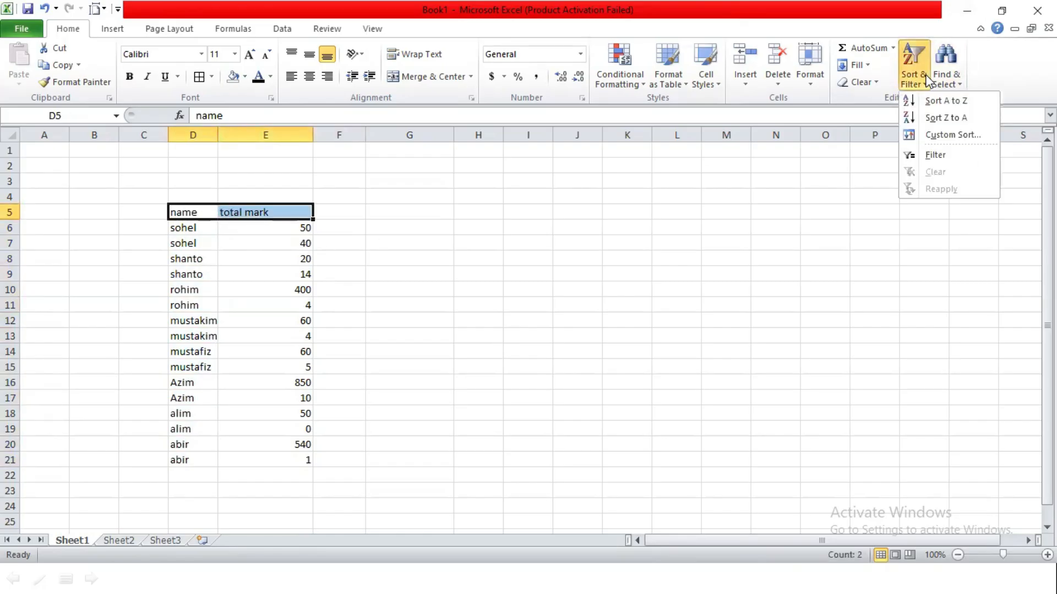
left_click(428, 209)
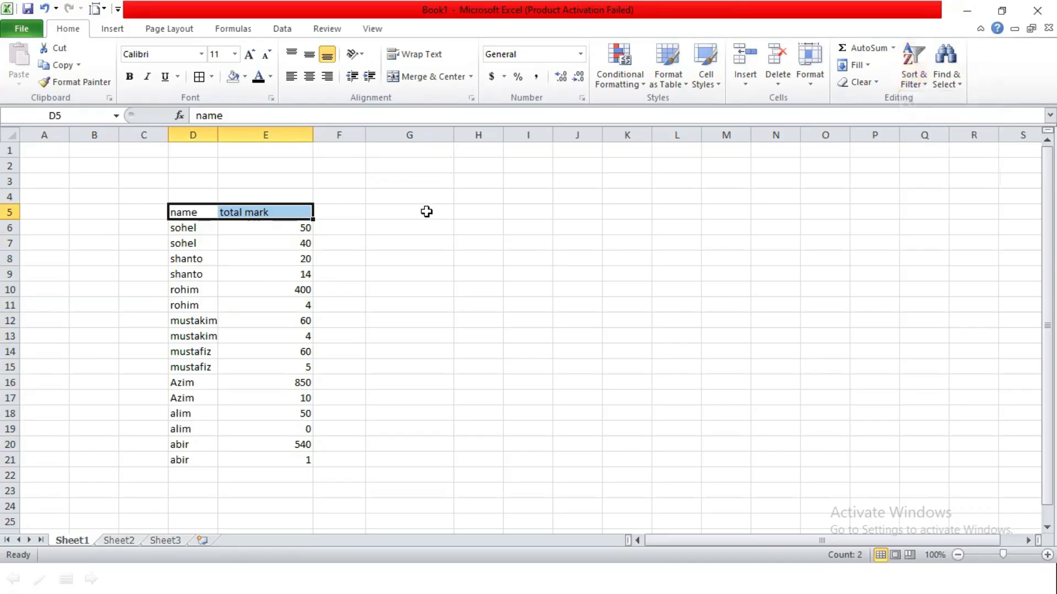
left_click(427, 213)
left_click_drag(182, 212, 243, 217)
left_click(915, 67)
left_click(935, 155)
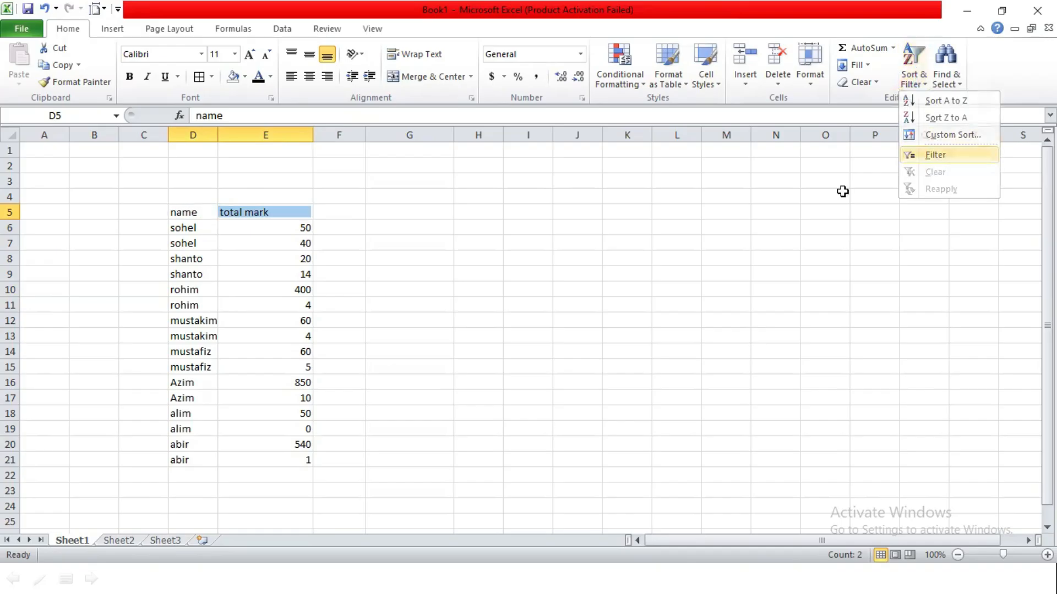
Step: Examine the filter options offered for the "total mark" and "name" columns
left_click(412, 270)
left_click(306, 213)
left_click(343, 242)
left_click(212, 213)
left_click(260, 241)
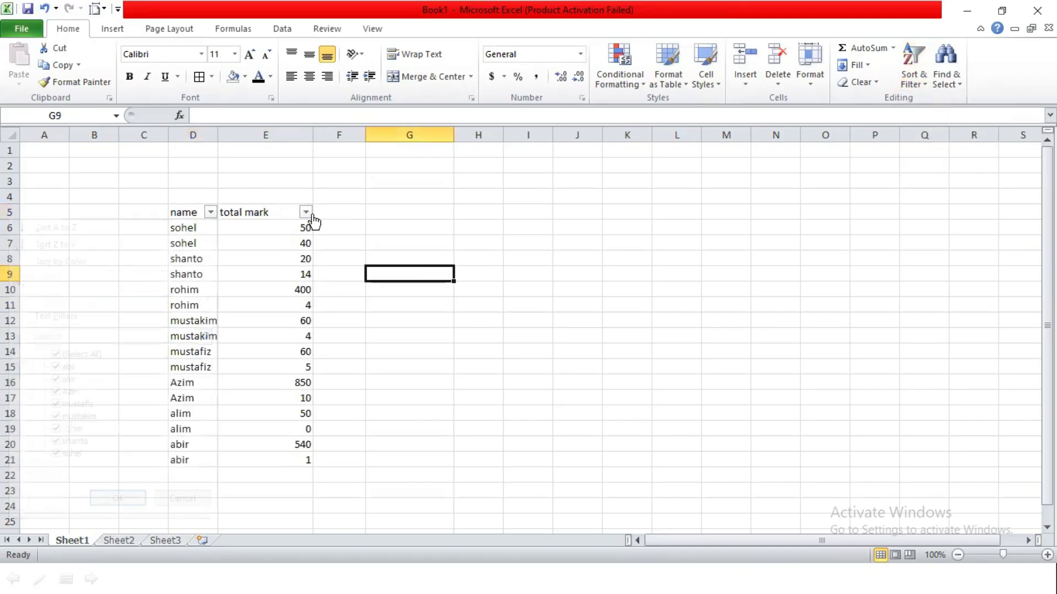
left_click(307, 213)
left_click(361, 215)
Step: Filter the "name" column to show only the first three students in the filter's alphabetical list
left_click(210, 213)
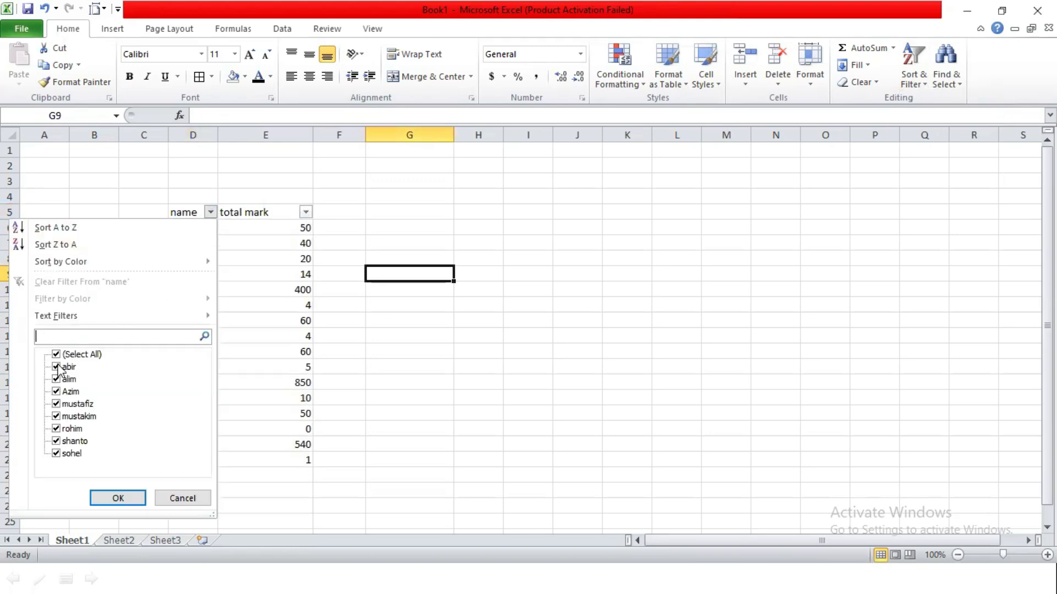
left_click(72, 355)
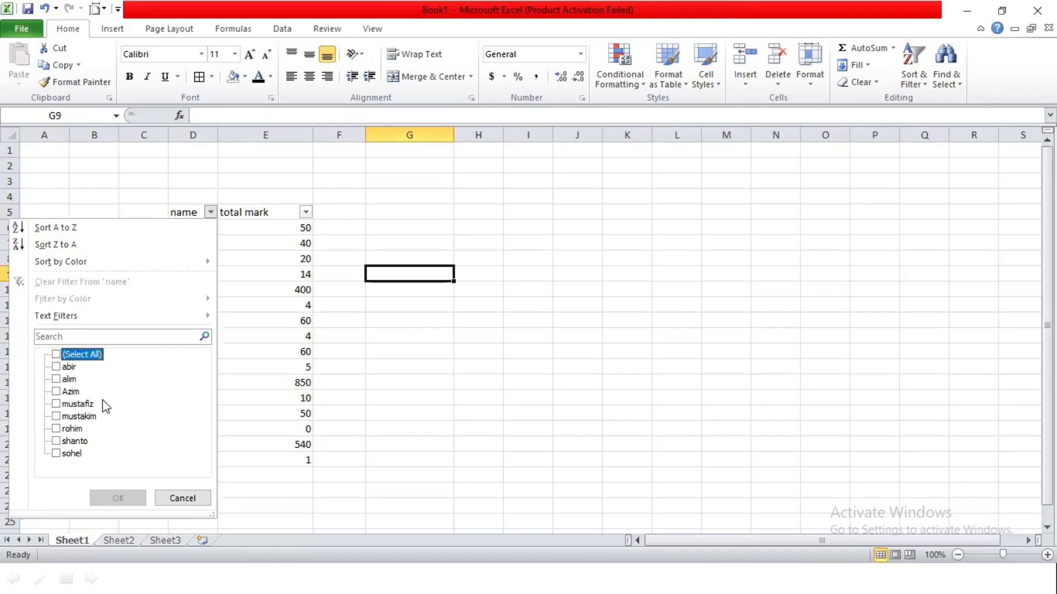
left_click(69, 368)
left_click(69, 380)
left_click(69, 393)
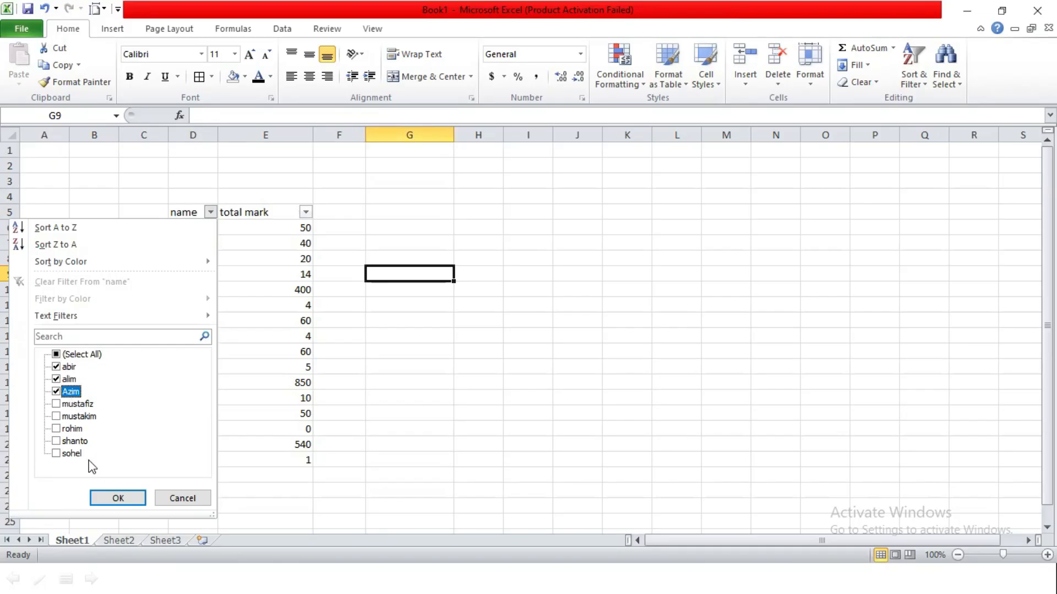
left_click(102, 498)
left_click_drag(190, 229, 294, 303)
left_click(401, 304)
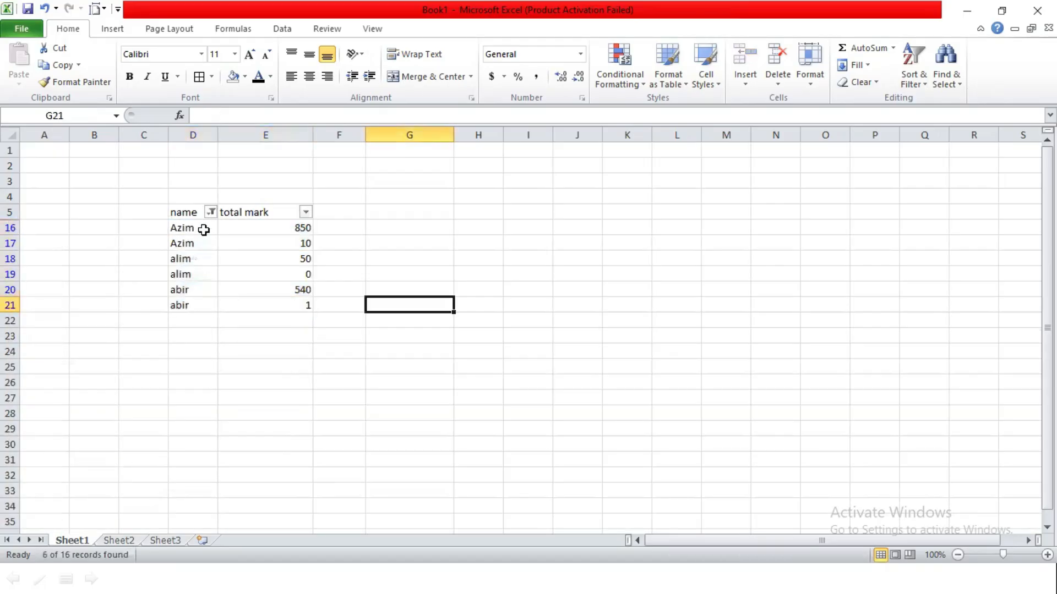
Step: Filter the "name" column by searching for the student in rows 6 and 7
left_click(210, 212)
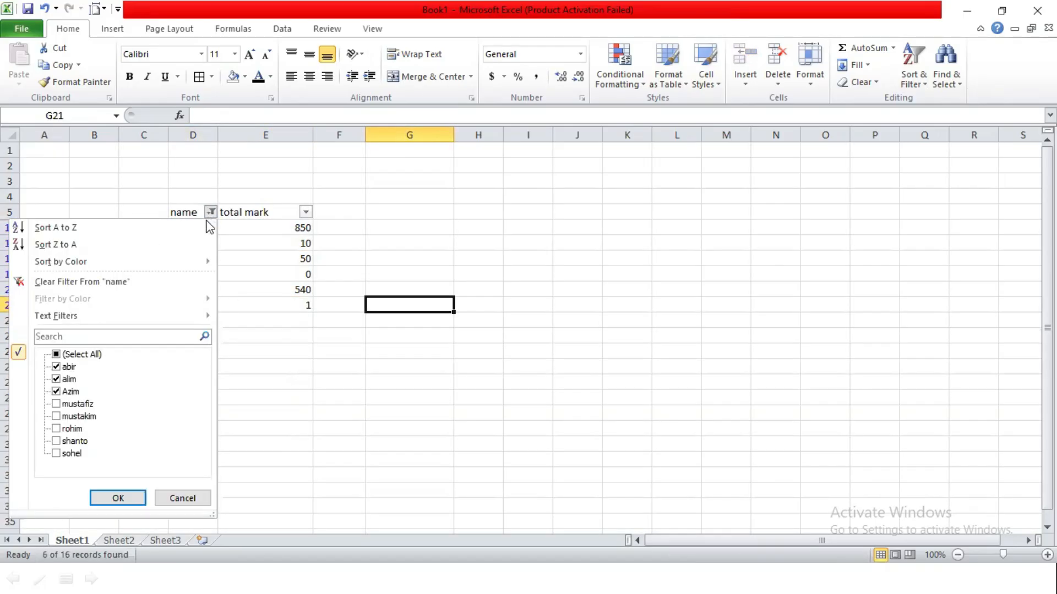
left_click(68, 338)
type("sohel")
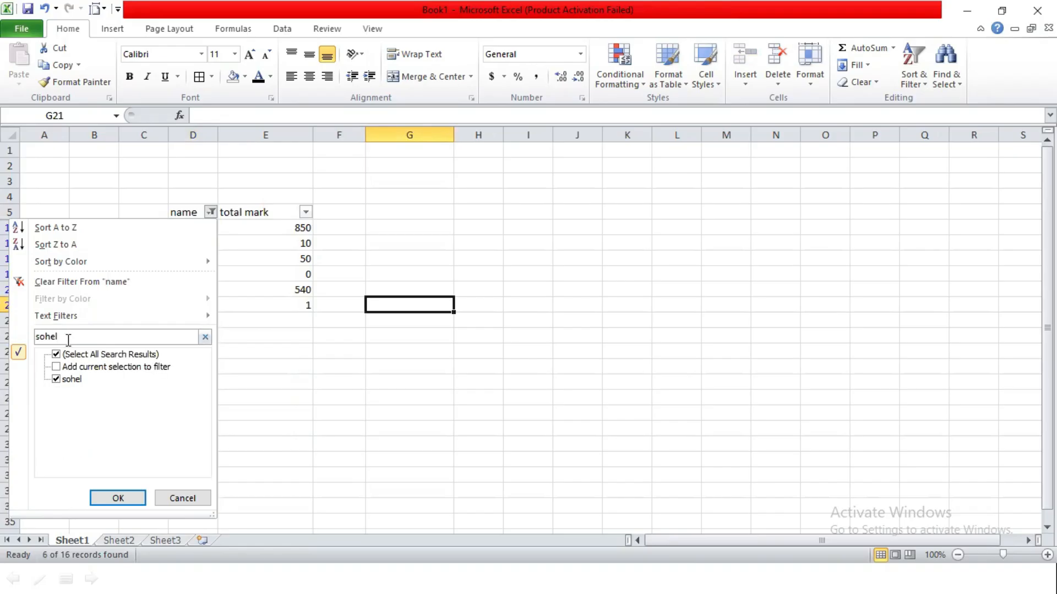
left_click(110, 498)
left_click(257, 317)
left_click_drag(195, 219, 271, 243)
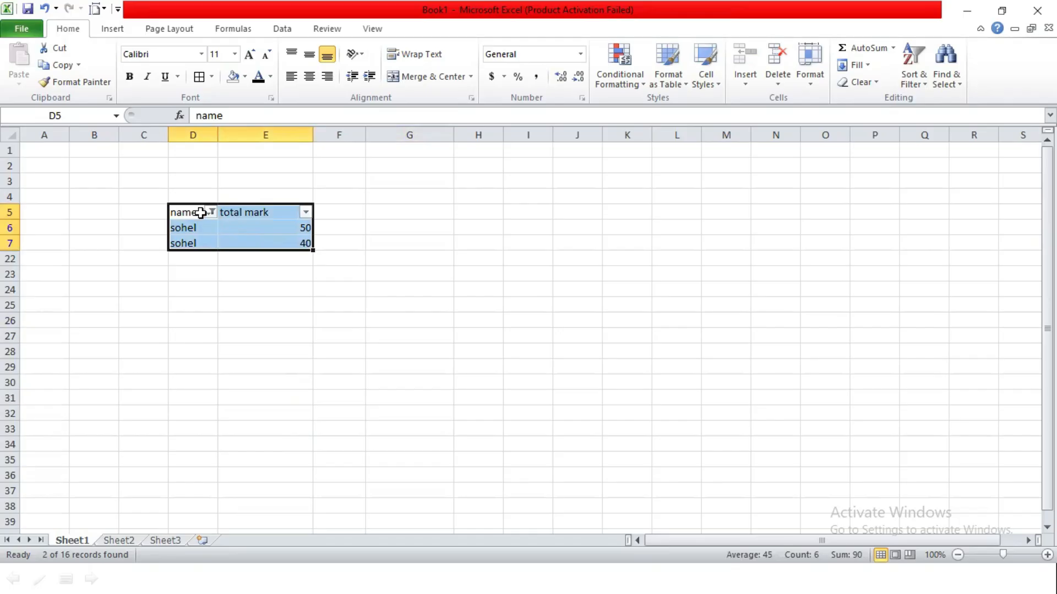
left_click(237, 286)
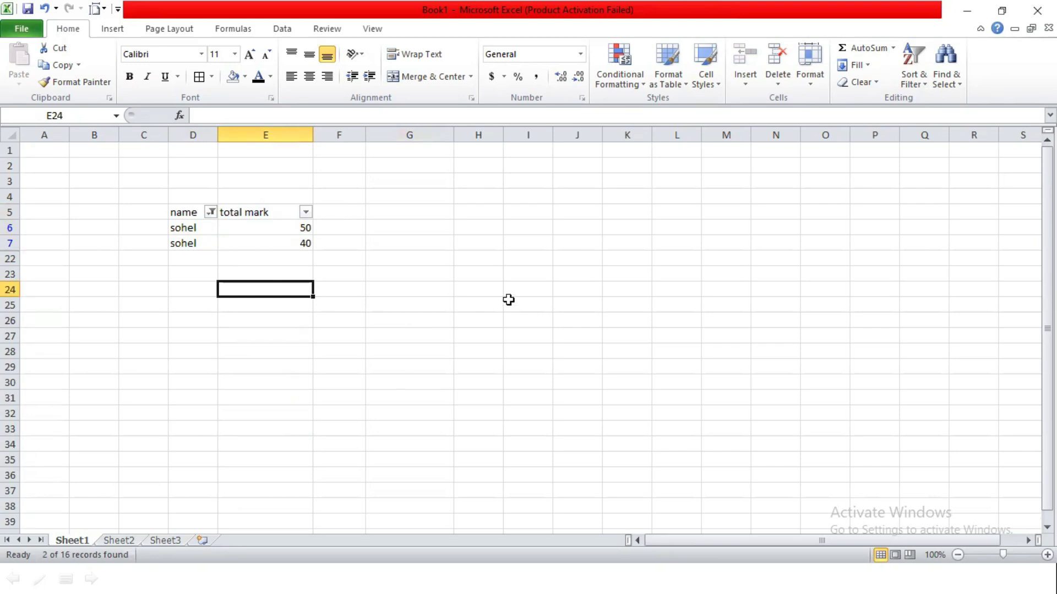
Step: Clear the filter from the "name" column to show the full student list again
left_click(210, 213)
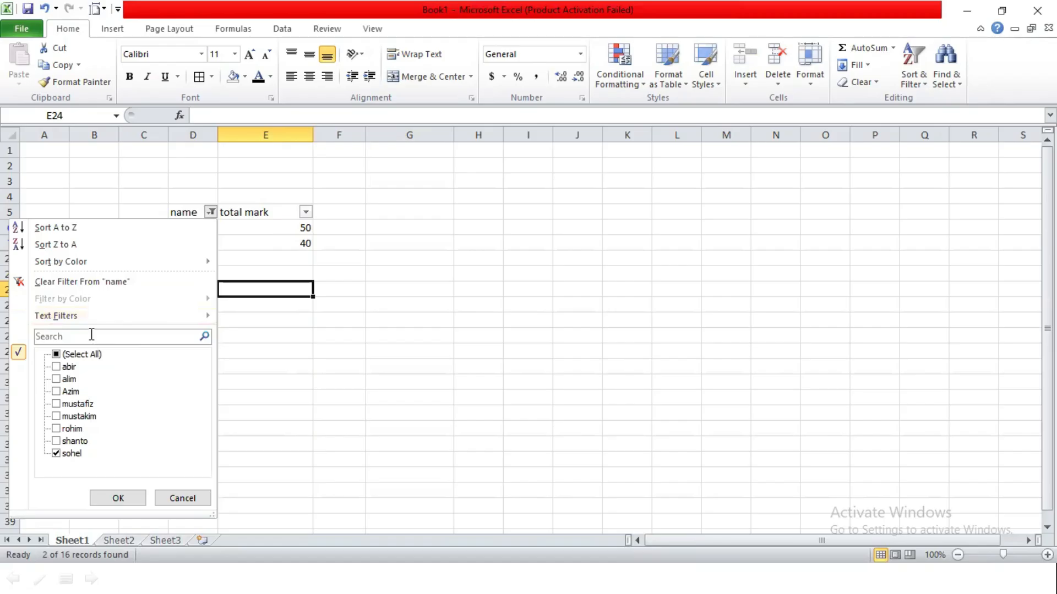
left_click(104, 283)
left_click(240, 304)
left_click(204, 230)
left_click(392, 239)
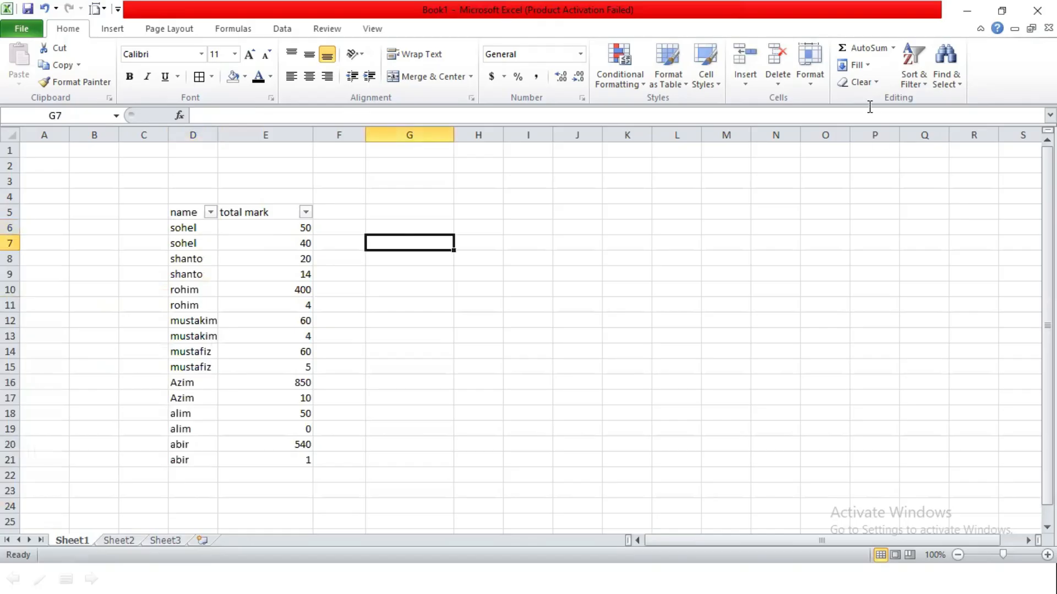
Step: Turn off Filter for the "name" and "total mark" headings in D5:E5
left_click(917, 83)
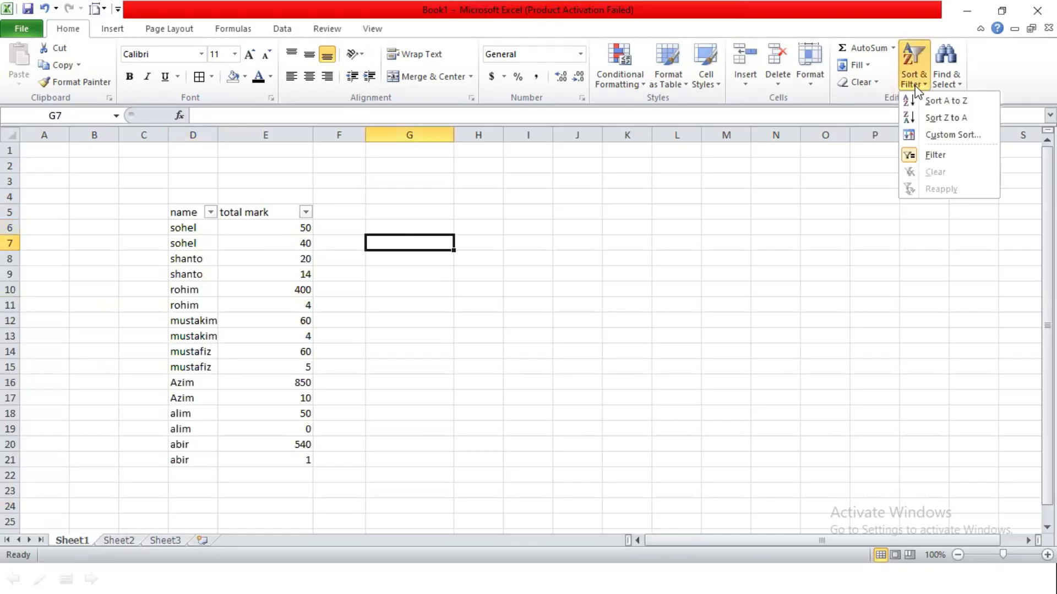
left_click(588, 292)
left_click(391, 289)
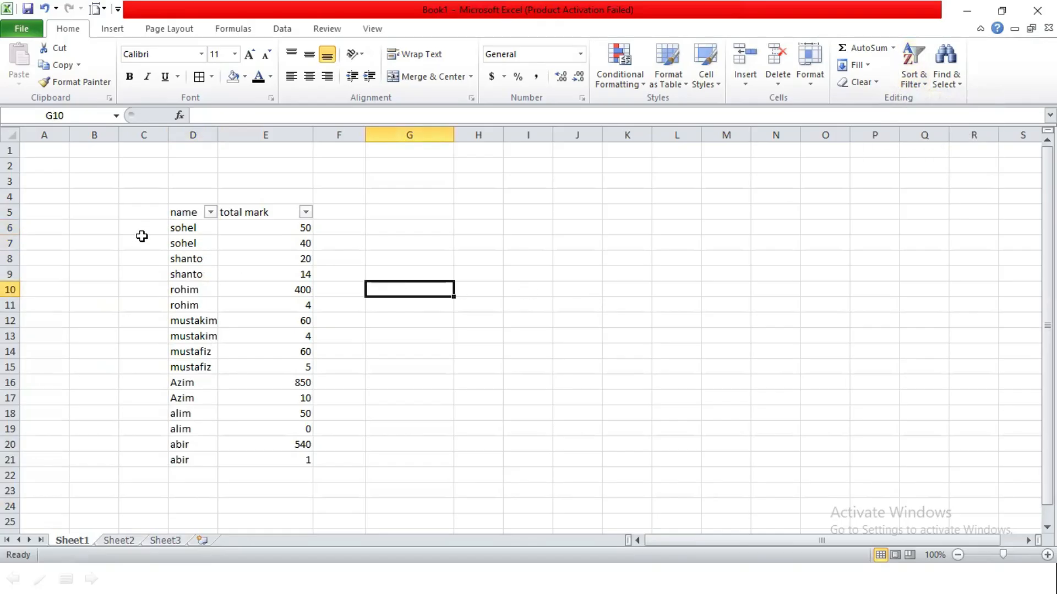
left_click_drag(177, 211, 267, 212)
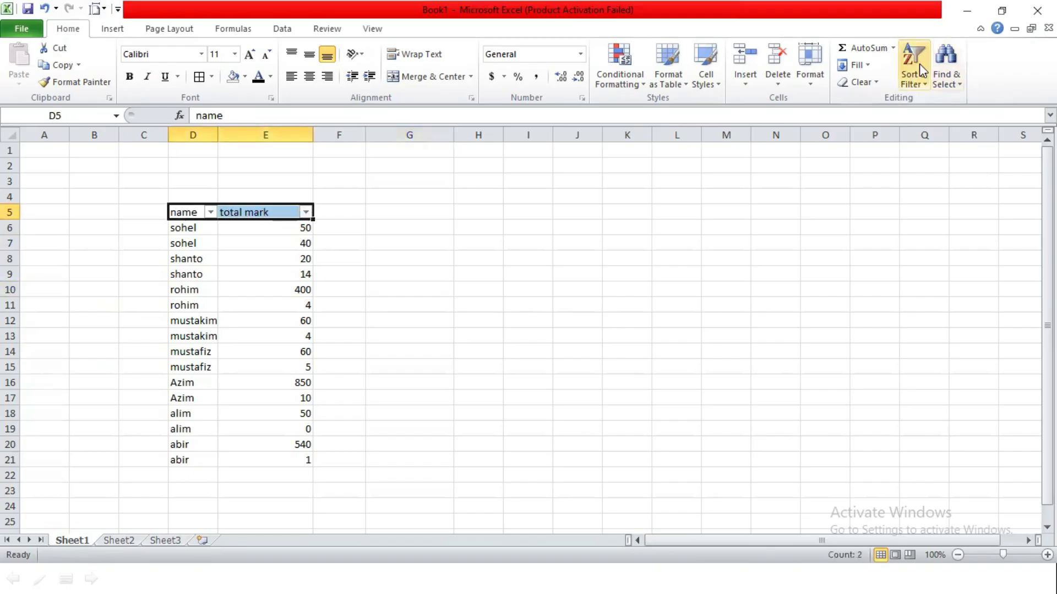
left_click(918, 65)
left_click(933, 155)
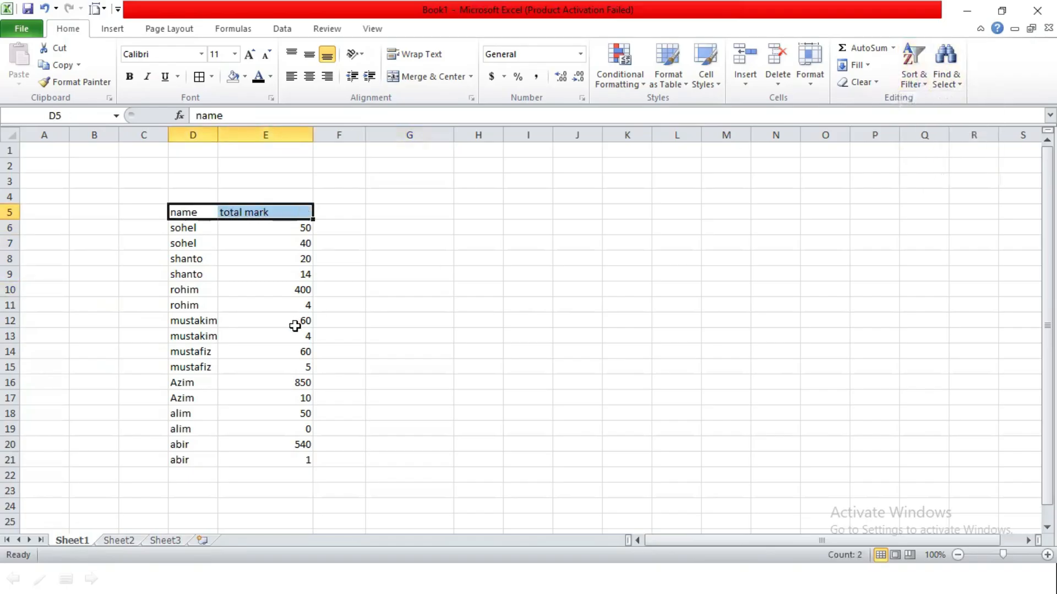
Step: Turn Filter back on for the D5:E5 headings and enter the note "ctrl + shift + L" in G6
key("ctrl+shift+l")
left_click(432, 220)
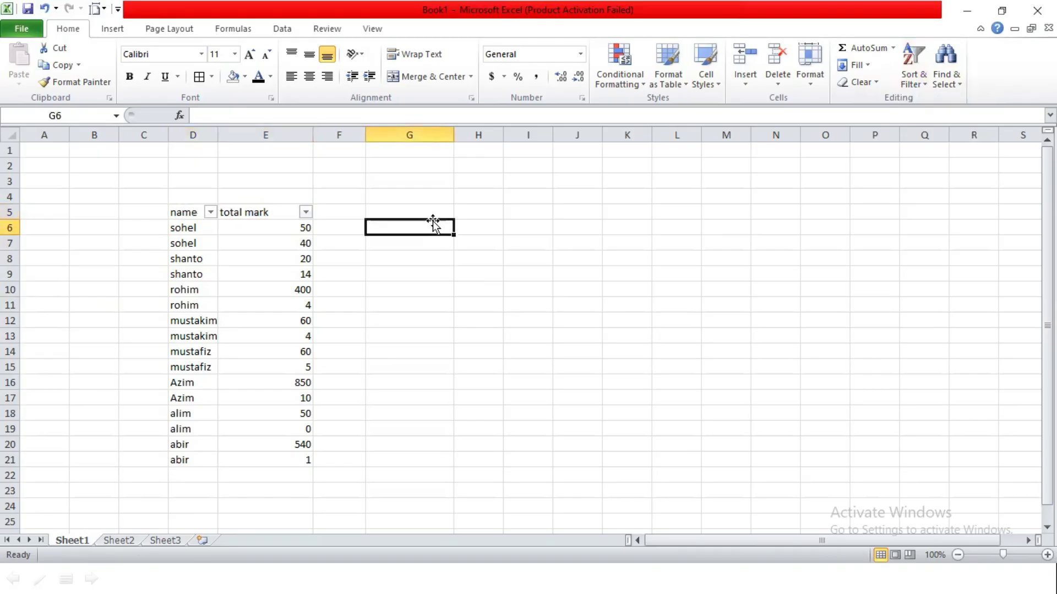
type("ctrl + s")
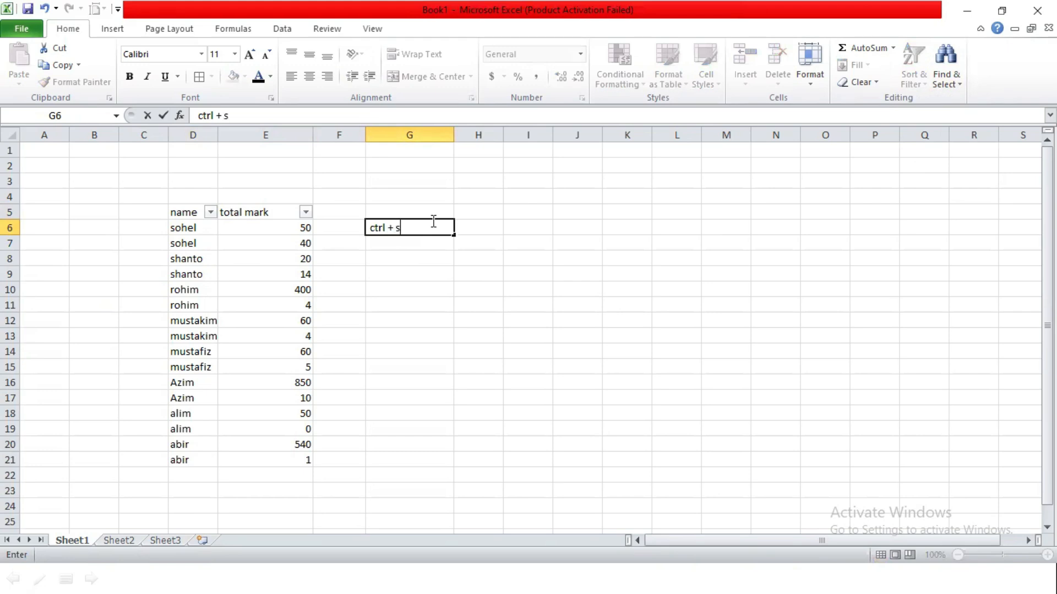
type("hift + L")
key("Return")
left_click(433, 221)
Step: Toggle Filter off, on and off again for the headings in D5:E5
left_click_drag(197, 211, 244, 209)
key("ctrl+shift+l")
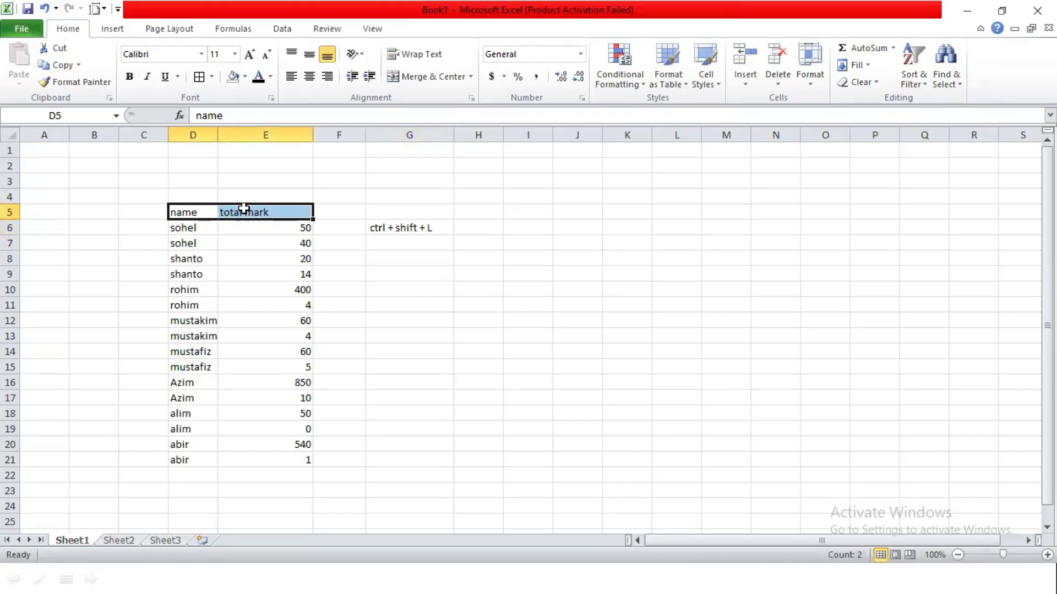
key("ctrl+shift+l")
key("ctrl+shift+l")
Step: Switch to the presentation slide describing Find & Select, and return to the Excel workbook
key("alt+Tab")
left_click(396, 236)
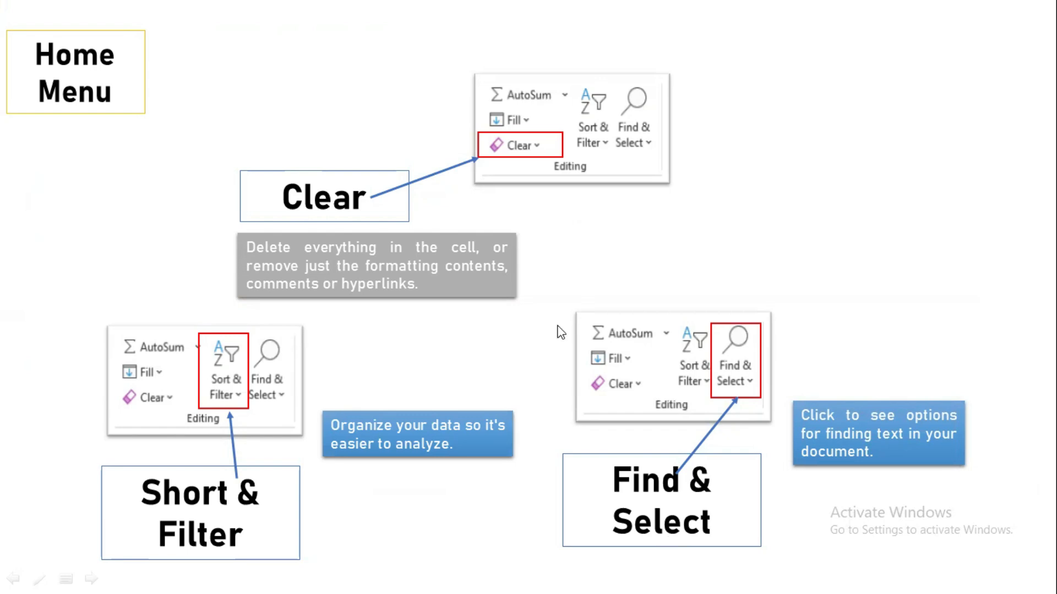
key("alt+Tab")
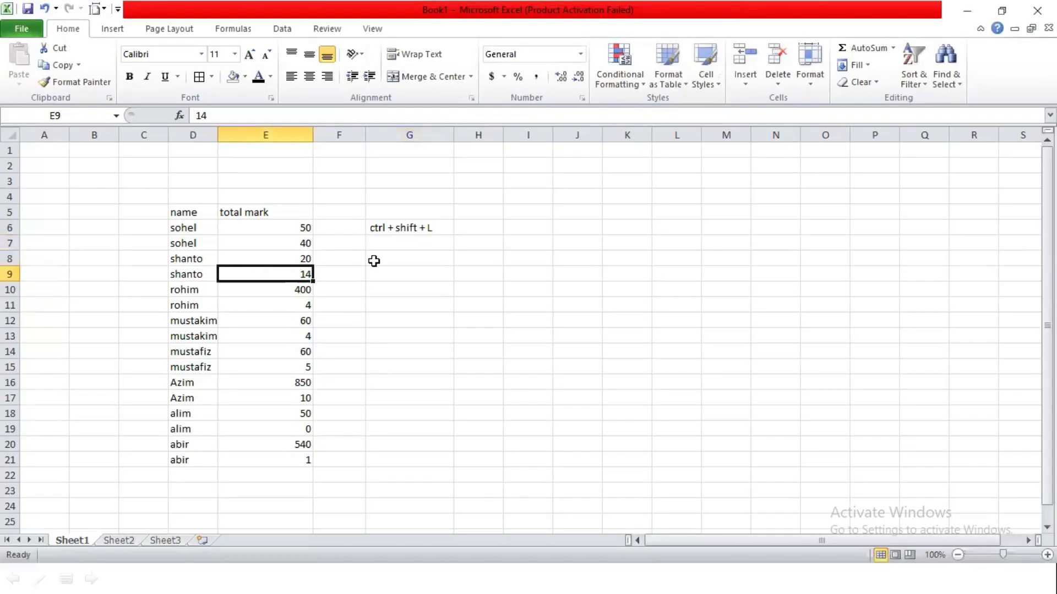
Step: Delete the shortcut note from cell G6
left_click(374, 258)
left_click(379, 230)
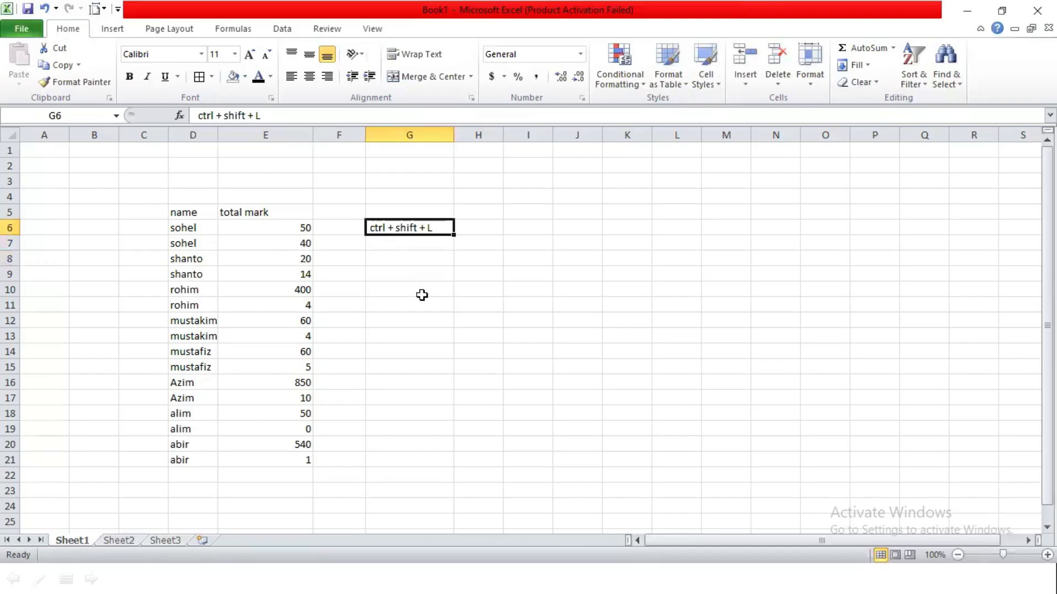
key("Delete")
left_click(390, 337)
left_click_drag(194, 223, 271, 470)
left_click(362, 413)
left_click_drag(187, 213, 297, 459)
left_click(415, 412)
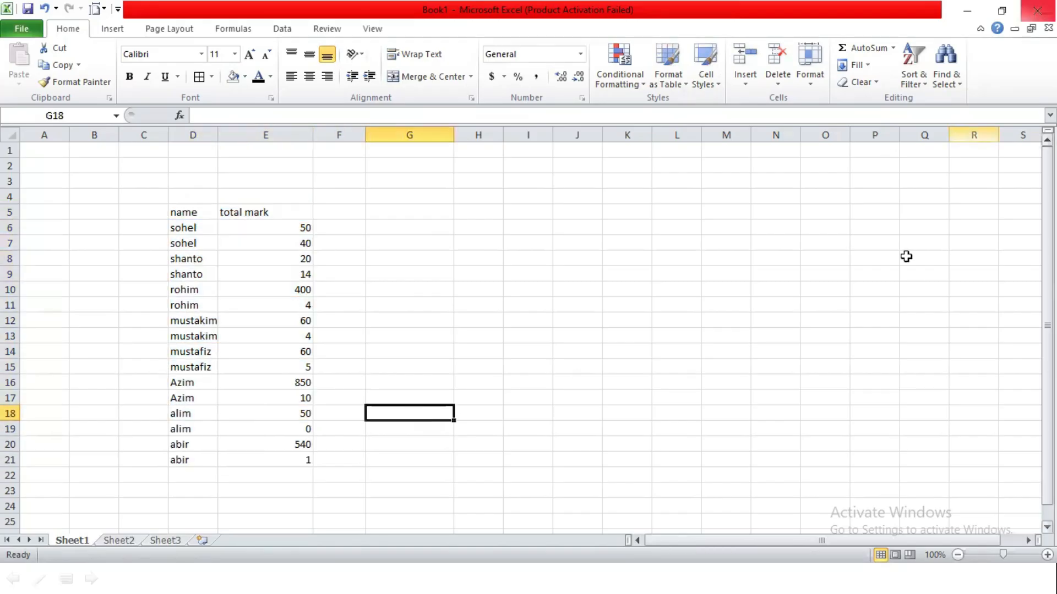
Step: Find the first occurrence of the student name in rows 16 and 17 and examine the extra search options
left_click(943, 81)
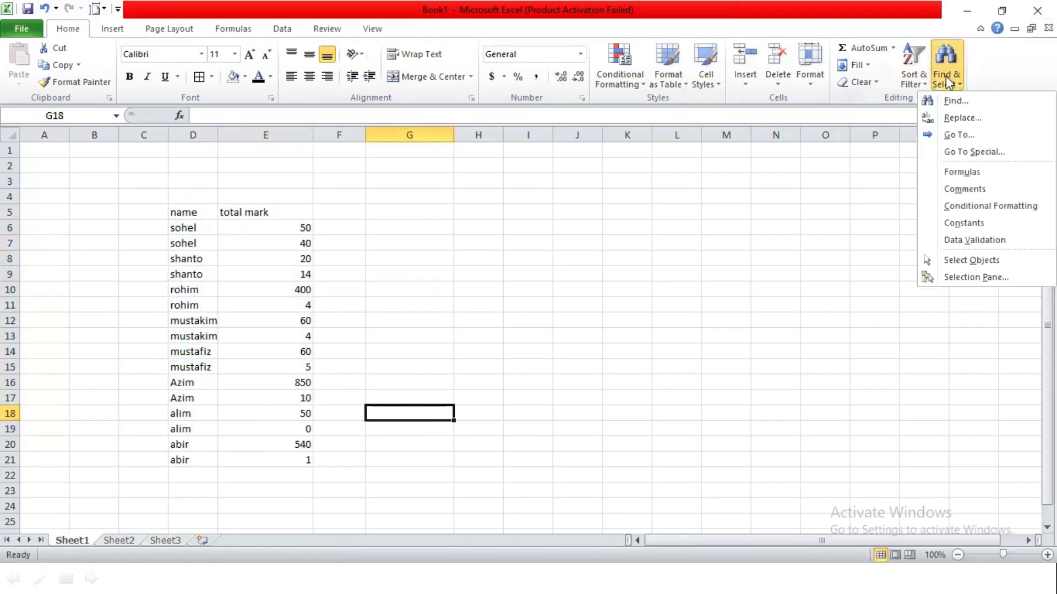
left_click(960, 100)
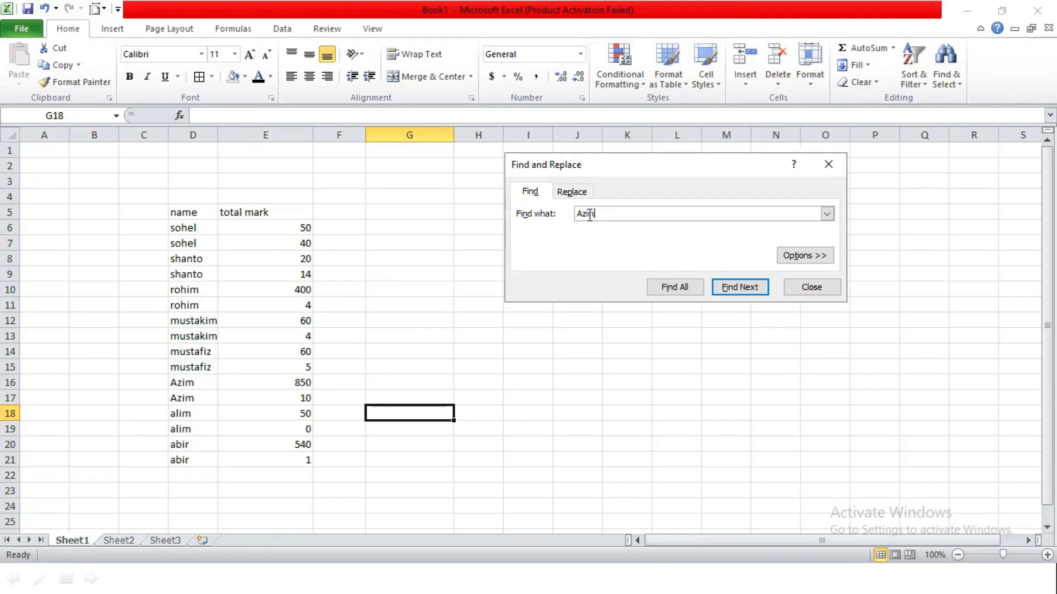
left_click(725, 296)
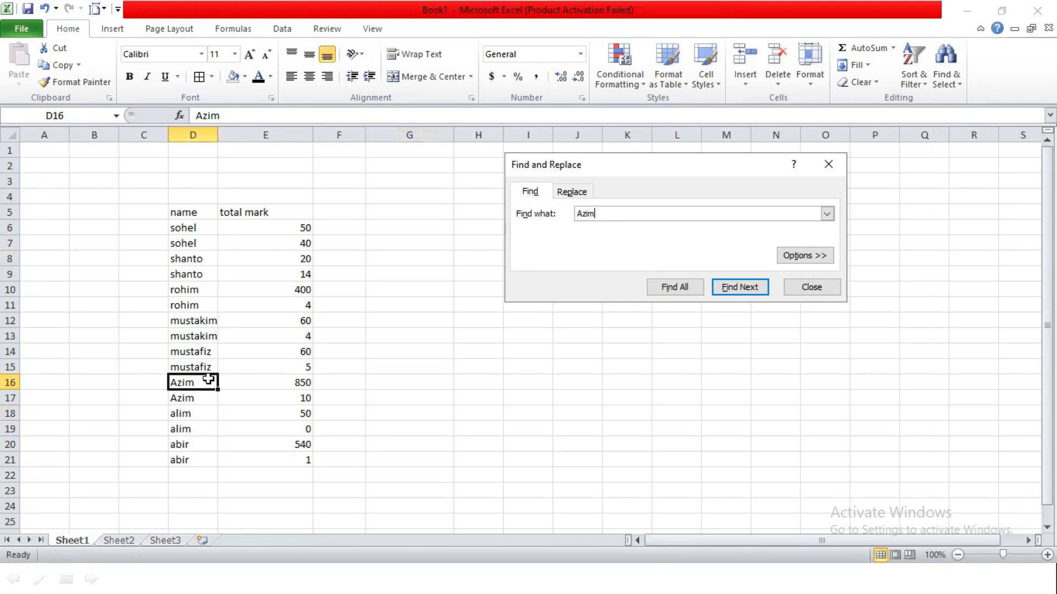
left_click(803, 255)
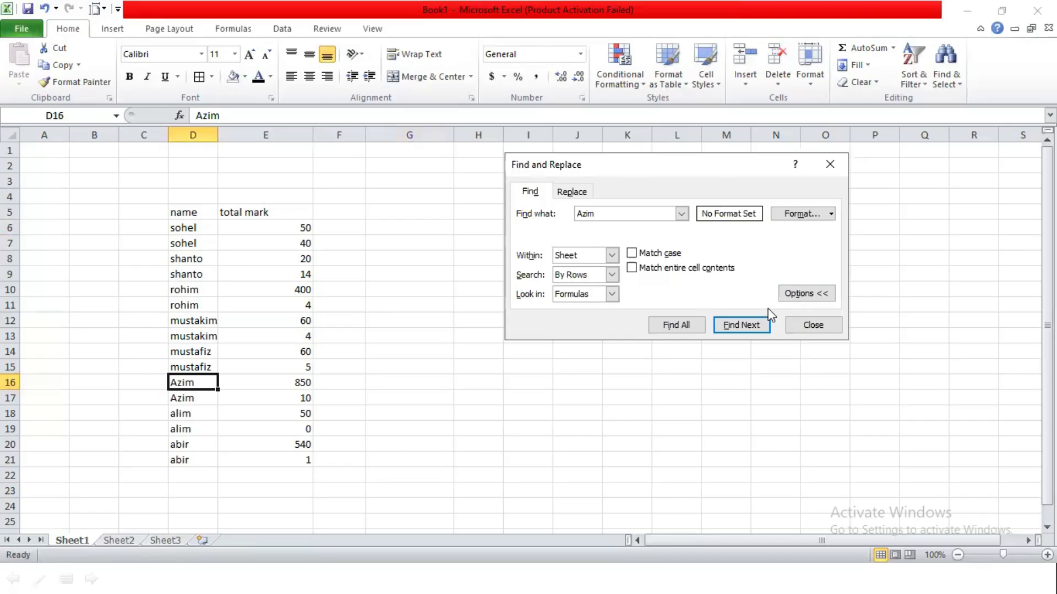
left_click(789, 296)
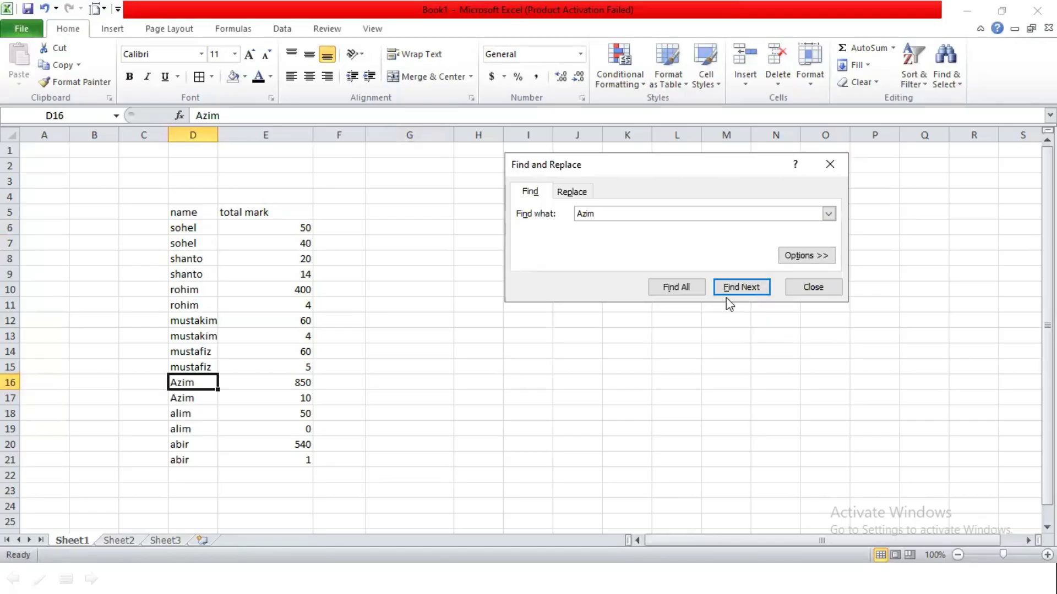
Step: Step repeatedly through the matches for the student in rows 16 and 17, and list them all with Find All
left_click(731, 291)
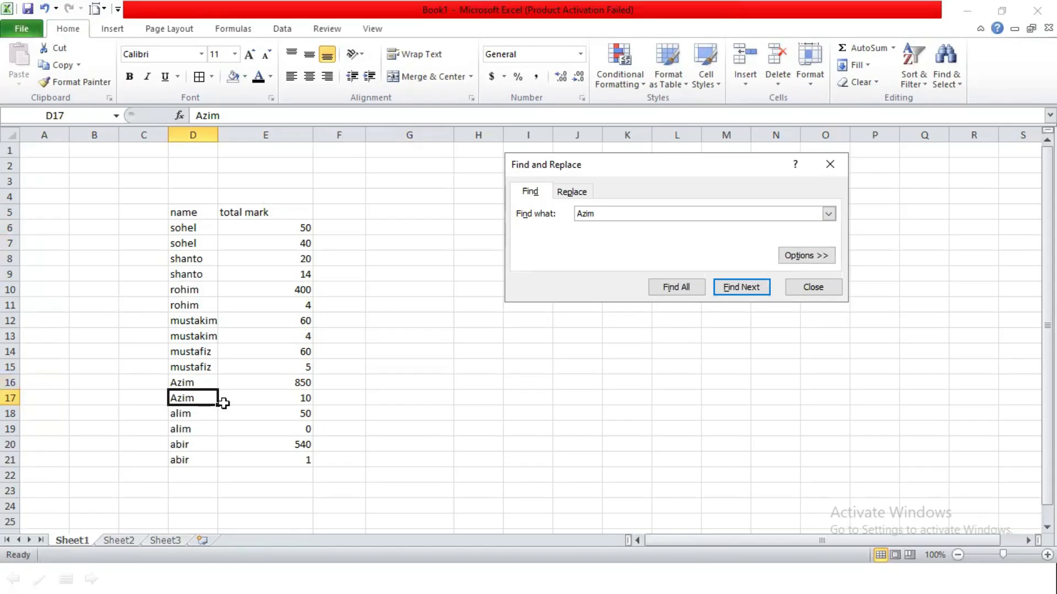
left_click(750, 286)
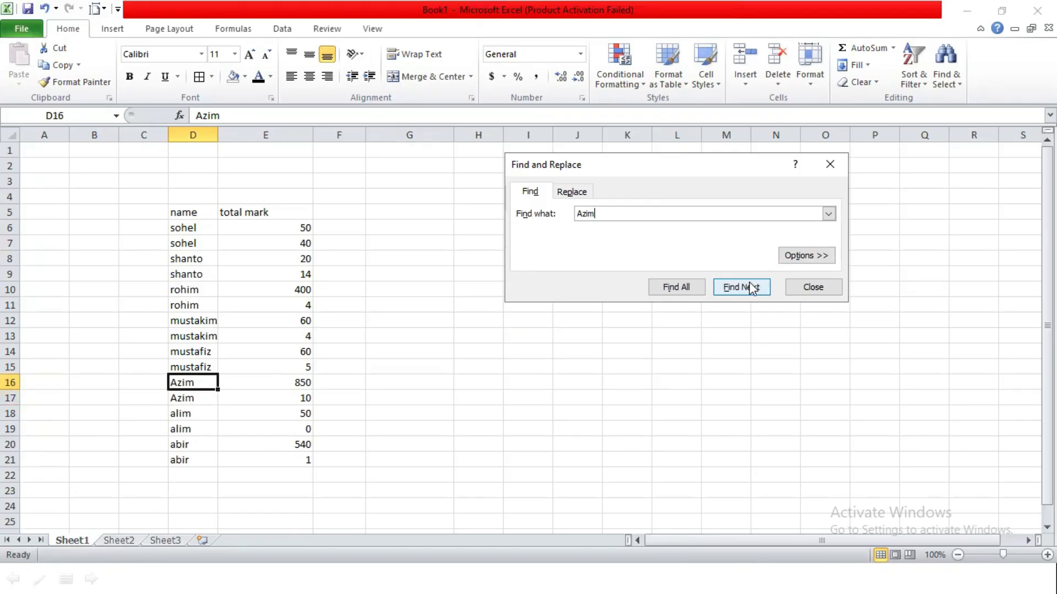
left_click(750, 290)
left_click(748, 285)
left_click(749, 285)
left_click(748, 286)
left_click(689, 286)
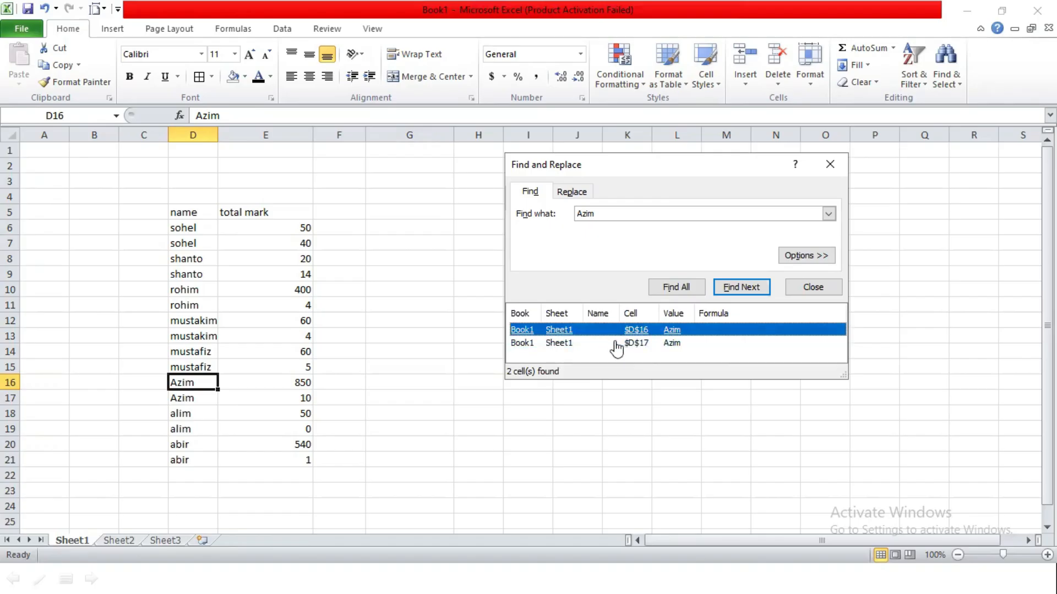
Step: Search for the student name in rows 10 and 11, step through the matches and list them all with Find All
double_click(586, 212)
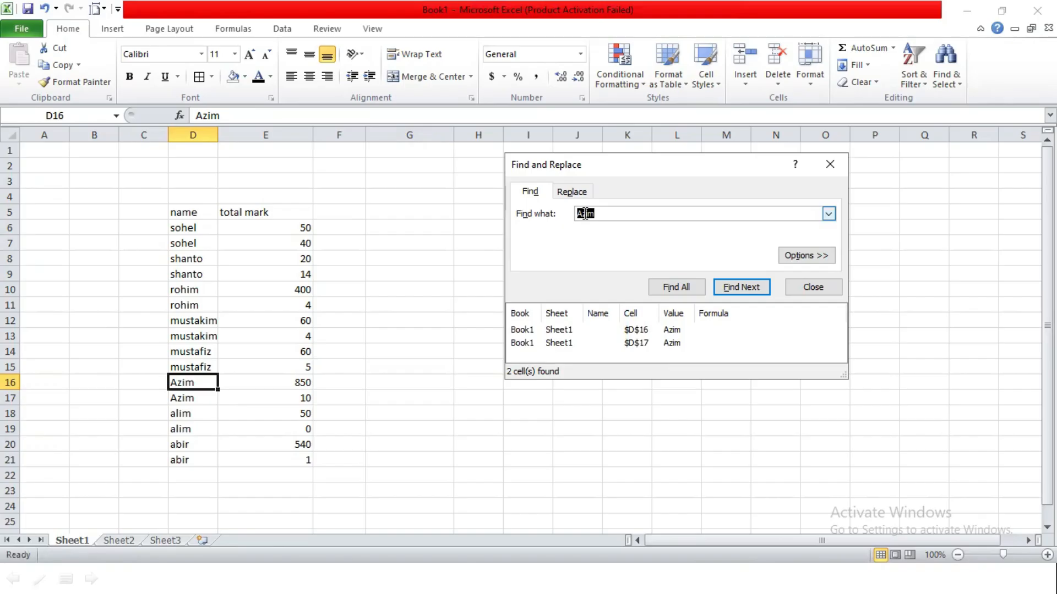
type("rohim")
left_click(744, 287)
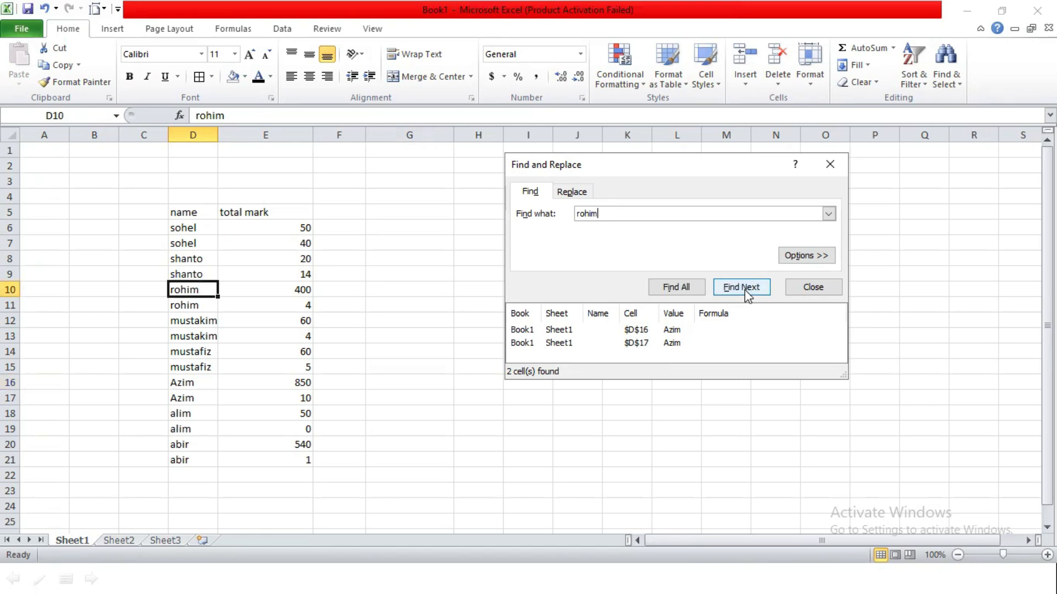
left_click(747, 292)
left_click(748, 292)
left_click(673, 287)
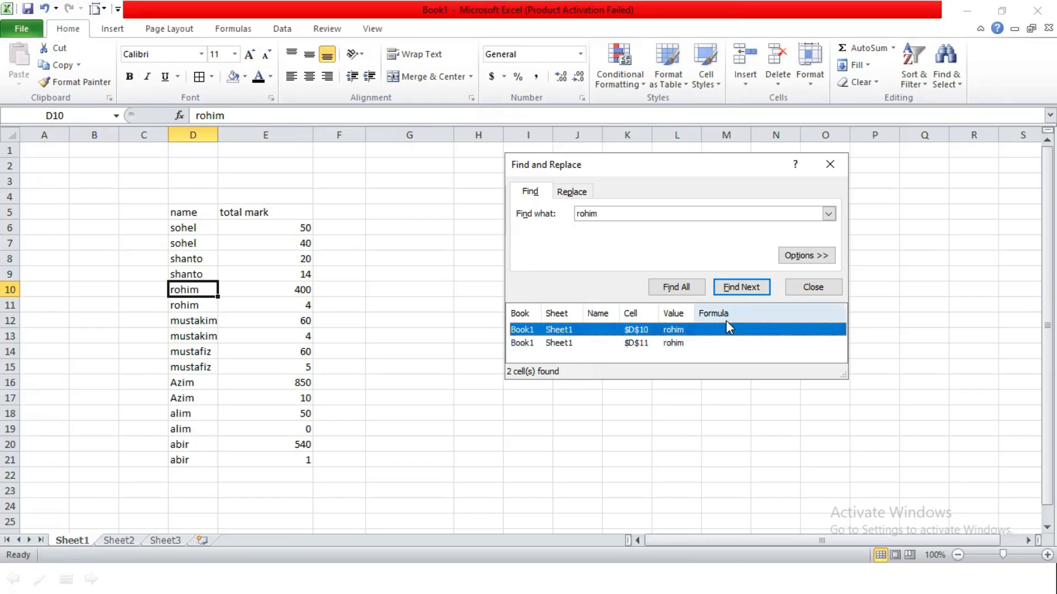
left_click(667, 343)
left_click(665, 334)
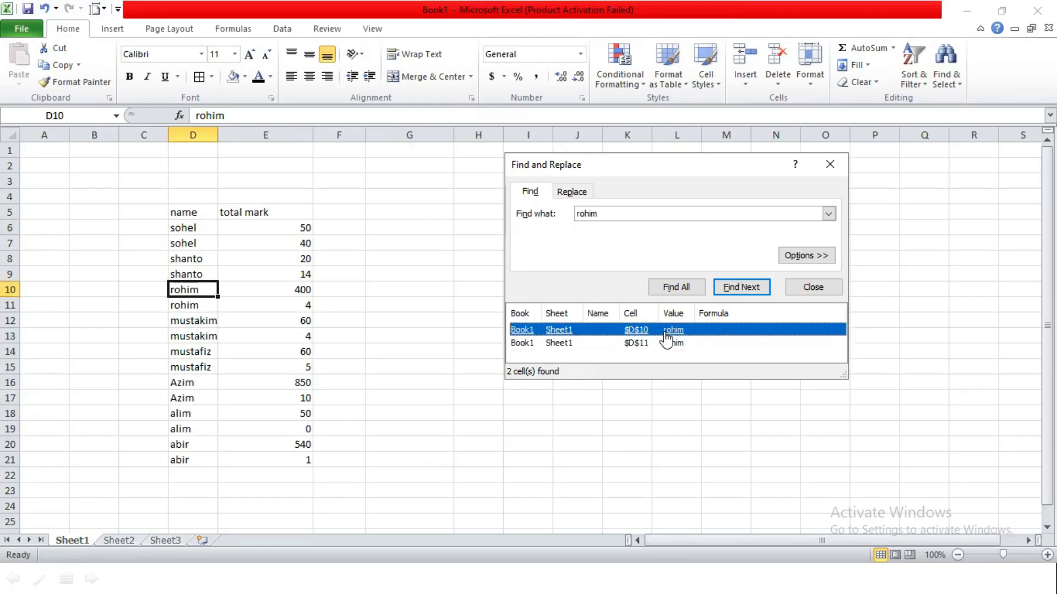
Step: List all matches for the student name in rows 18 and 19, alternate between the two results, and close the search
double_click(595, 213)
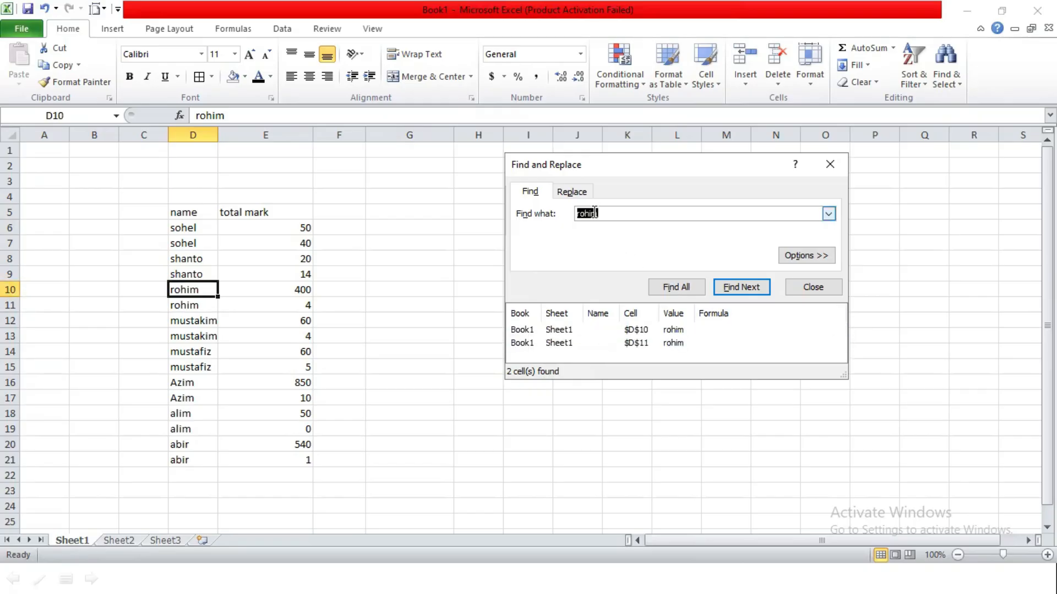
type("alim")
left_click(679, 287)
left_click(679, 346)
key("Up")
left_click(677, 344)
key("Up")
left_click(677, 345)
key("Up")
left_click(677, 344)
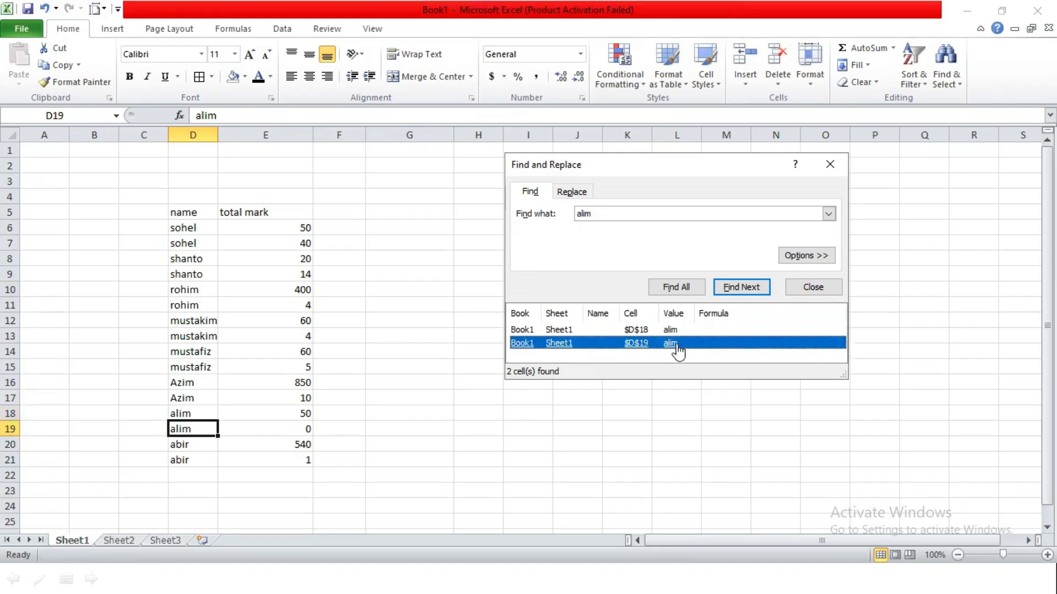
left_click(830, 173)
Step: Enter "find" in I10 and its shortcut "Ctrl + F" in J10
left_click(522, 289)
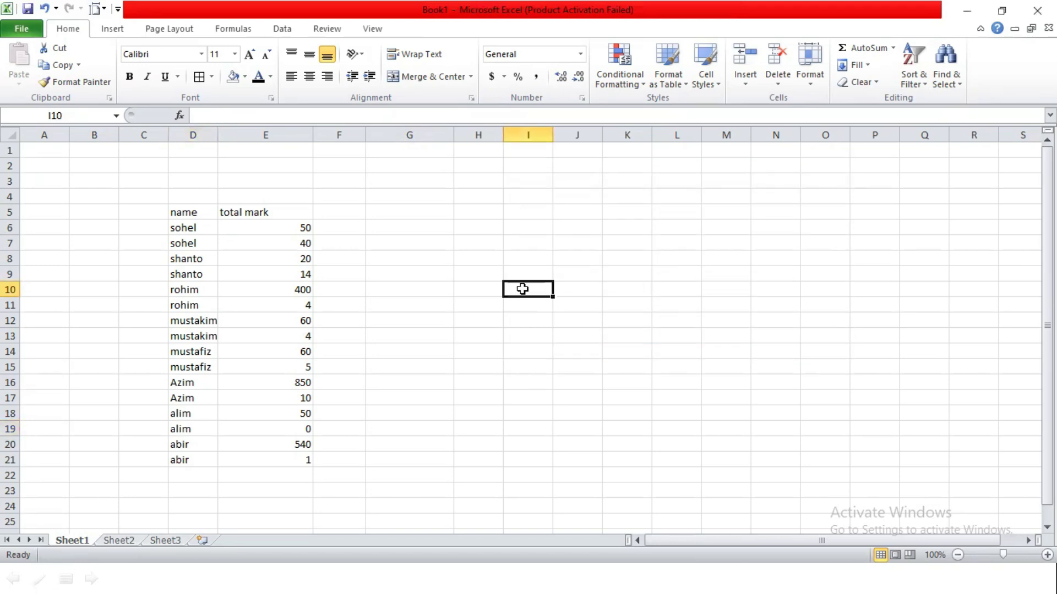
type("find")
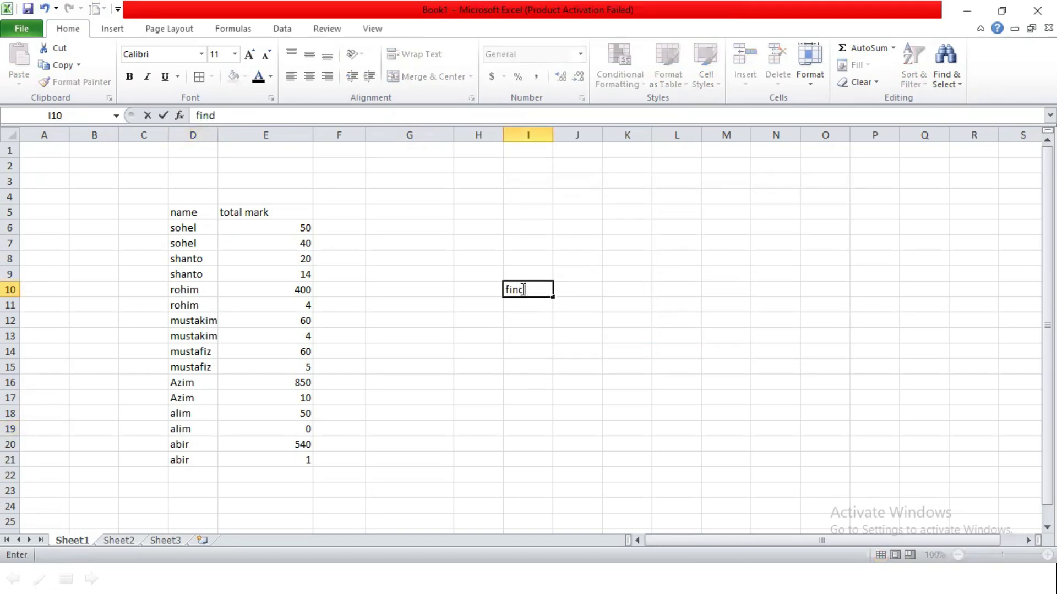
key("Tab")
type("Ctrl + ")
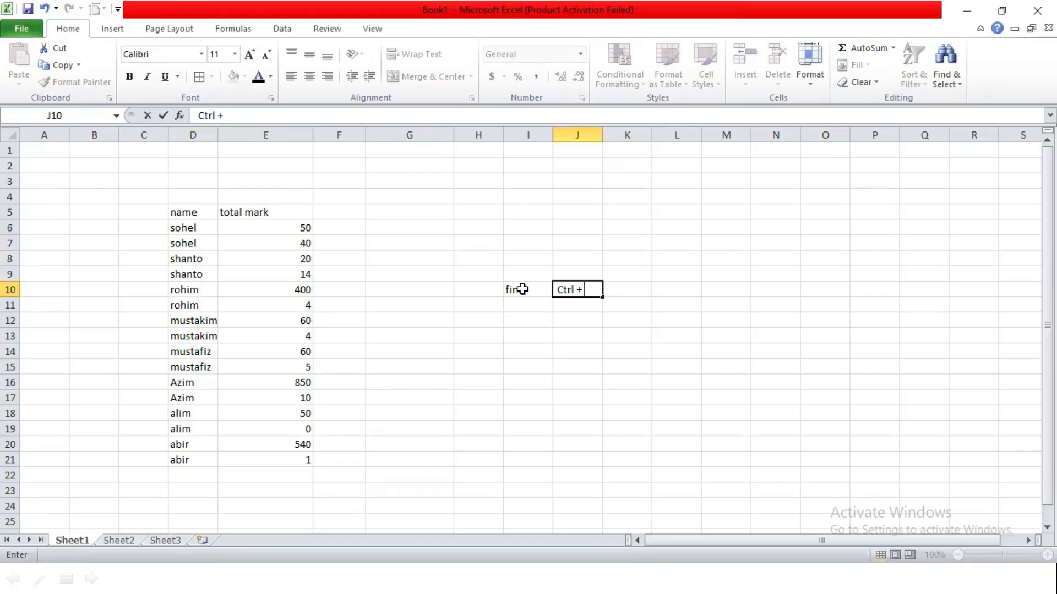
type("F")
key("Return")
type("\\")
key("Return")
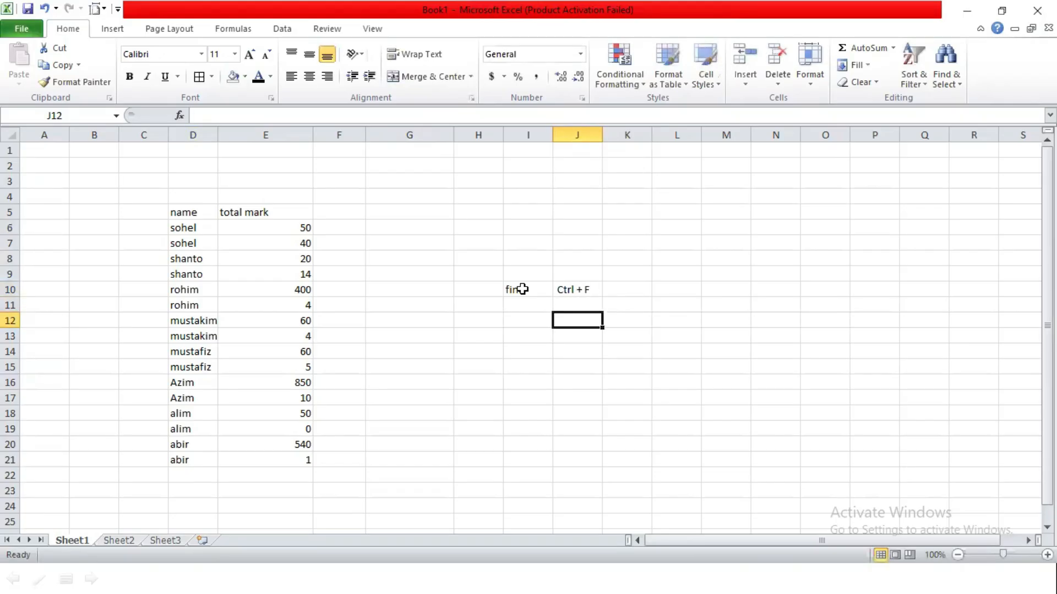
left_click_drag(522, 288, 559, 289)
left_click(492, 319)
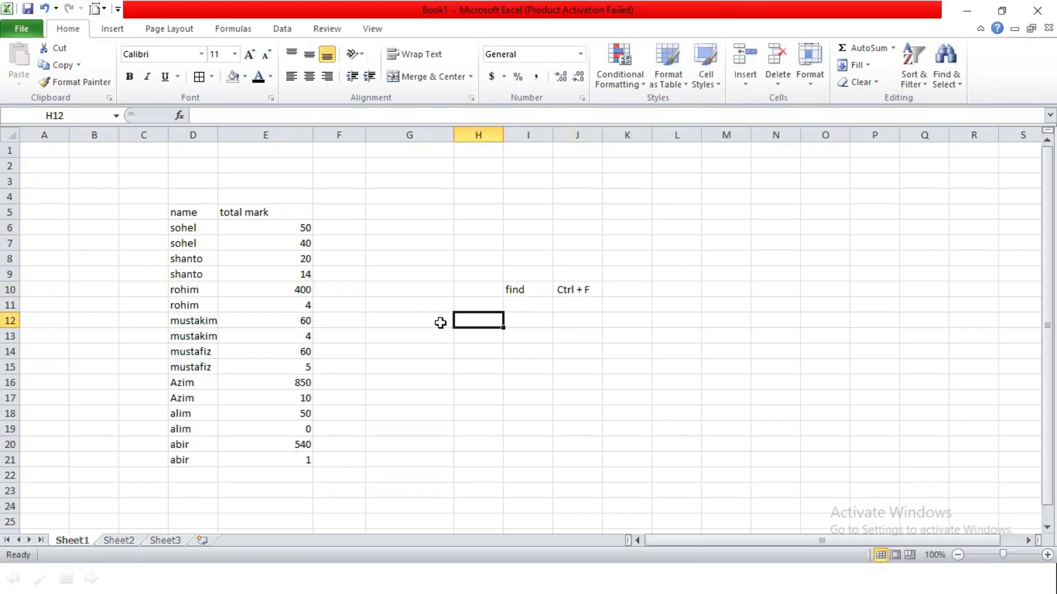
Step: Replace the lowercase name in D18 with its all-capitals form, and replace all remaining matches the same way
key("ctrl+f")
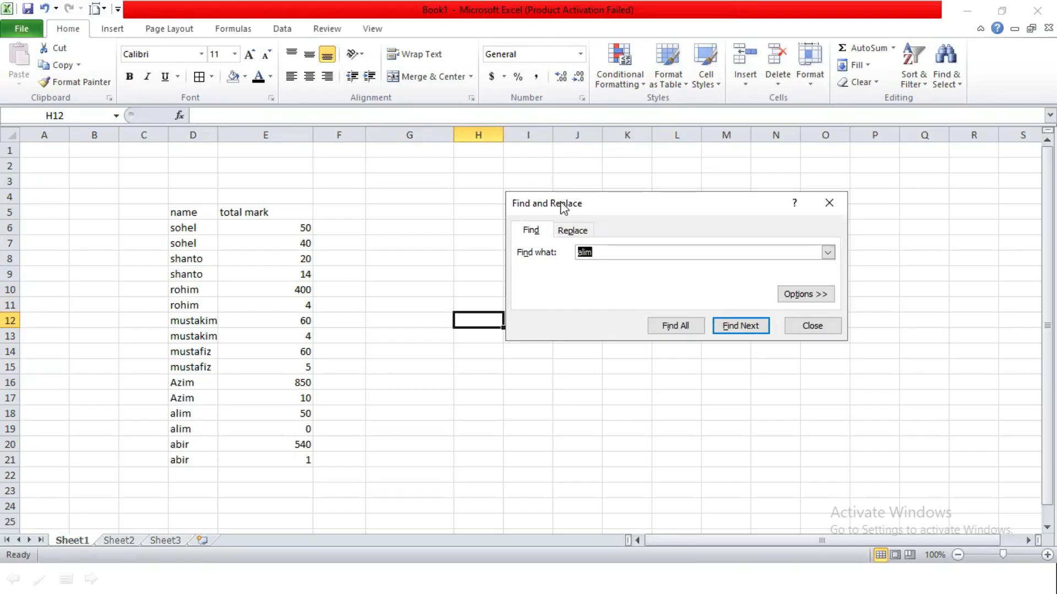
left_click(574, 234)
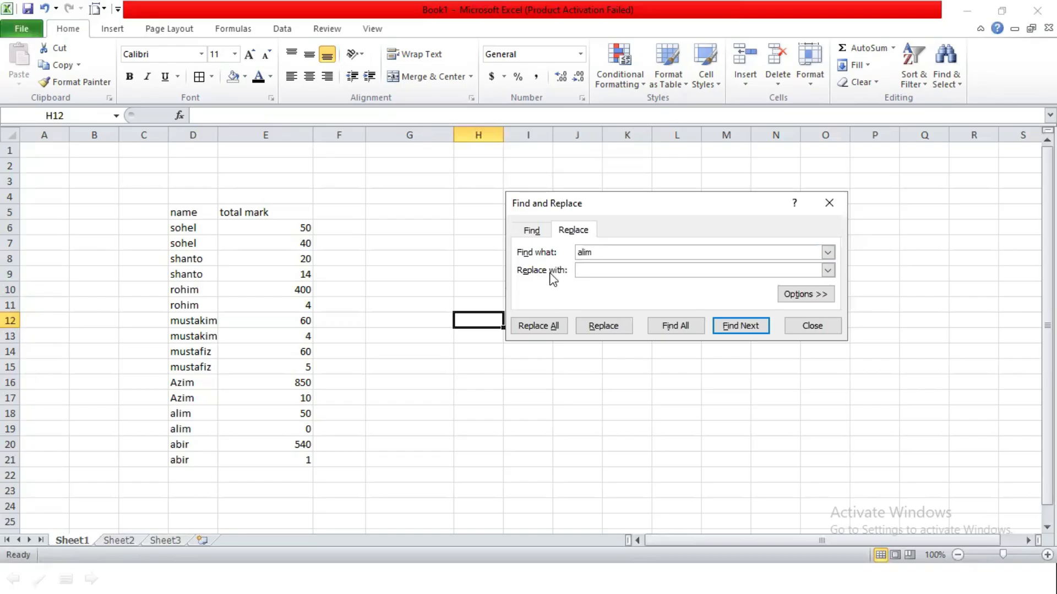
left_click(589, 270)
left_click(730, 325)
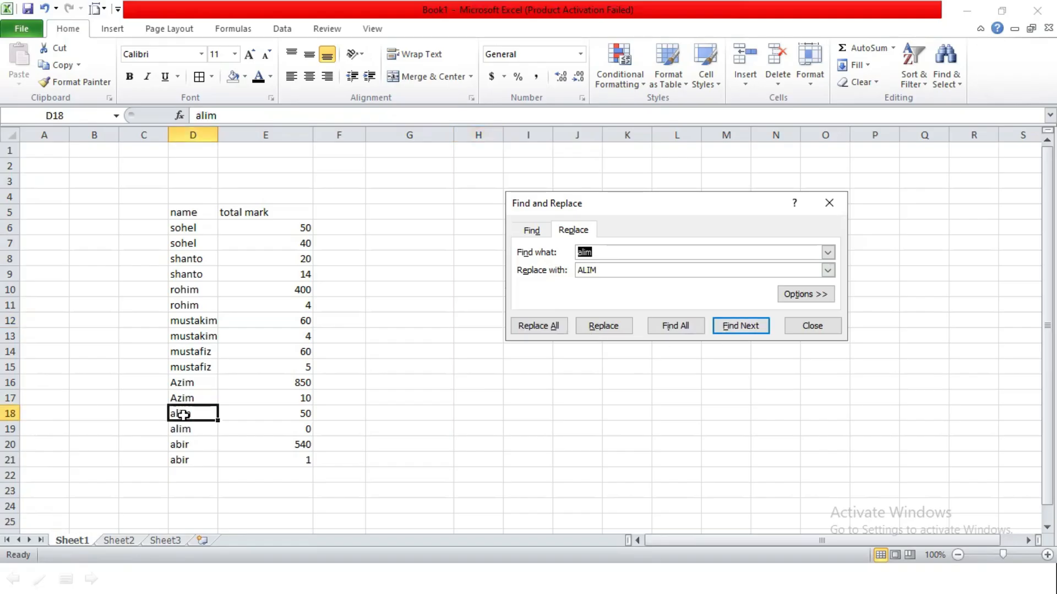
left_click(607, 333)
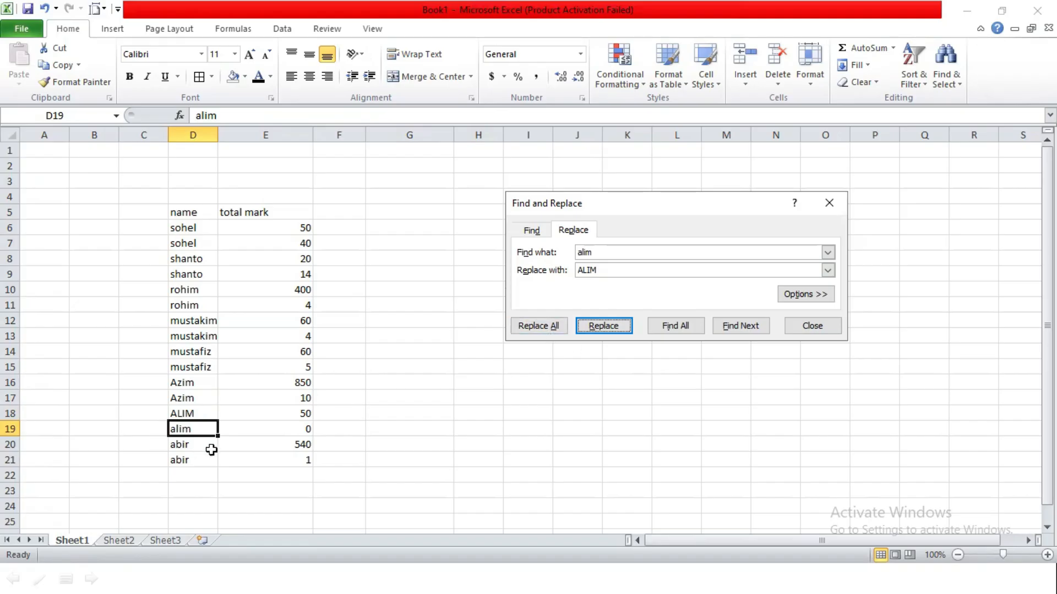
left_click(565, 332)
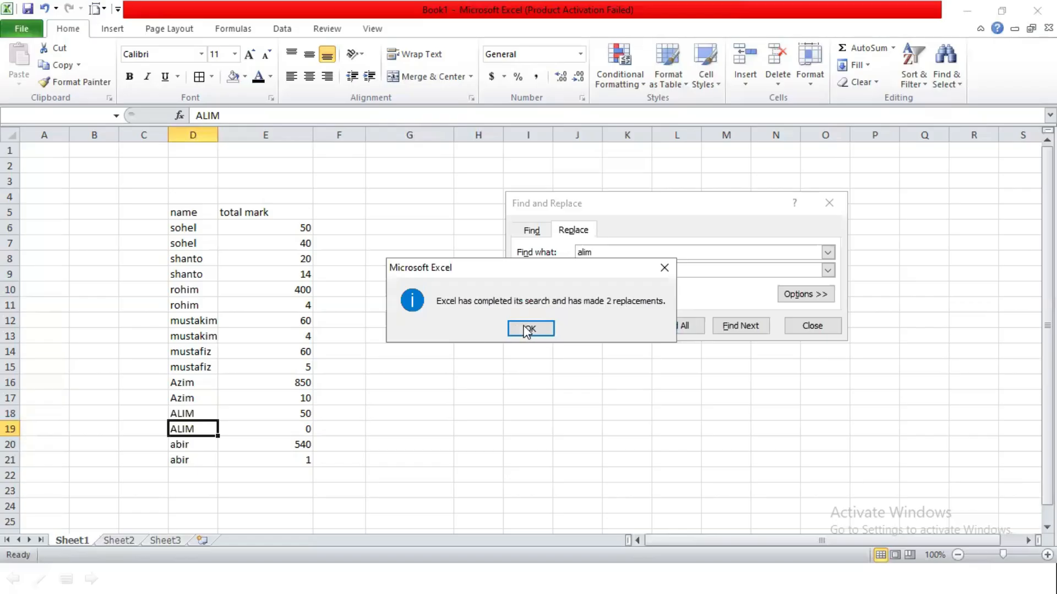
left_click(528, 331)
Step: Replace all matches of the name in D12:D13 with its all-capitals form followed by 2, and widen column D to fit
left_click(593, 254)
left_click_drag(599, 256, 548, 257)
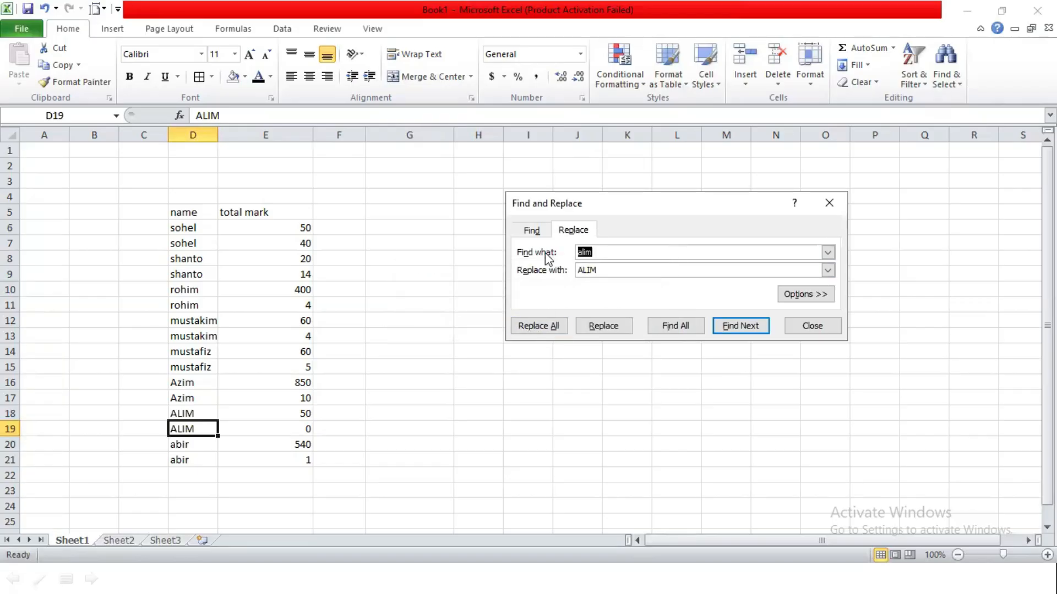
type("MS")
left_click(637, 268)
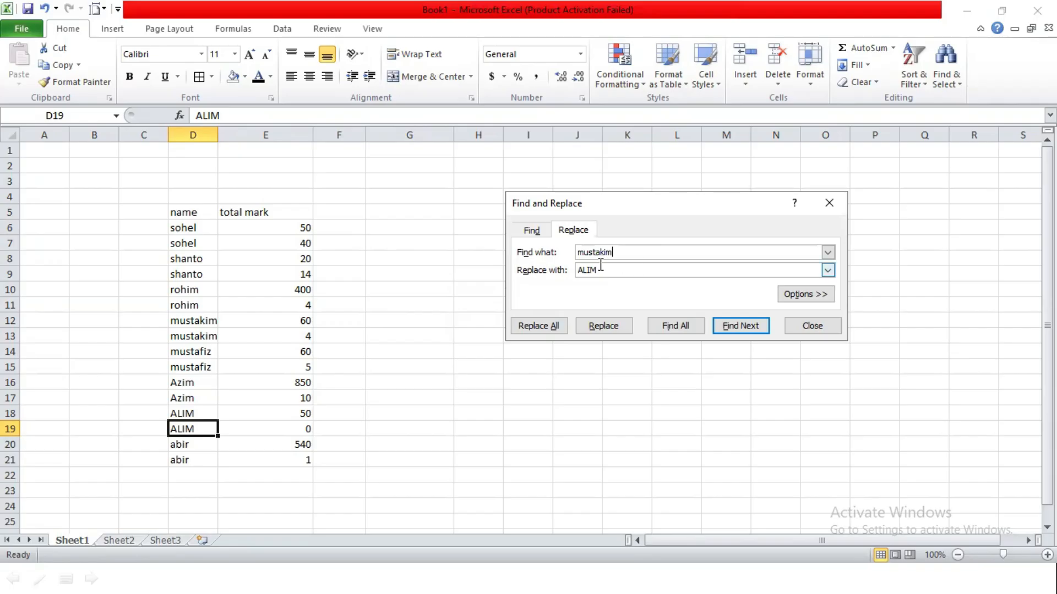
double_click(588, 269)
type("MUSTAKIM 2")
left_click(531, 328)
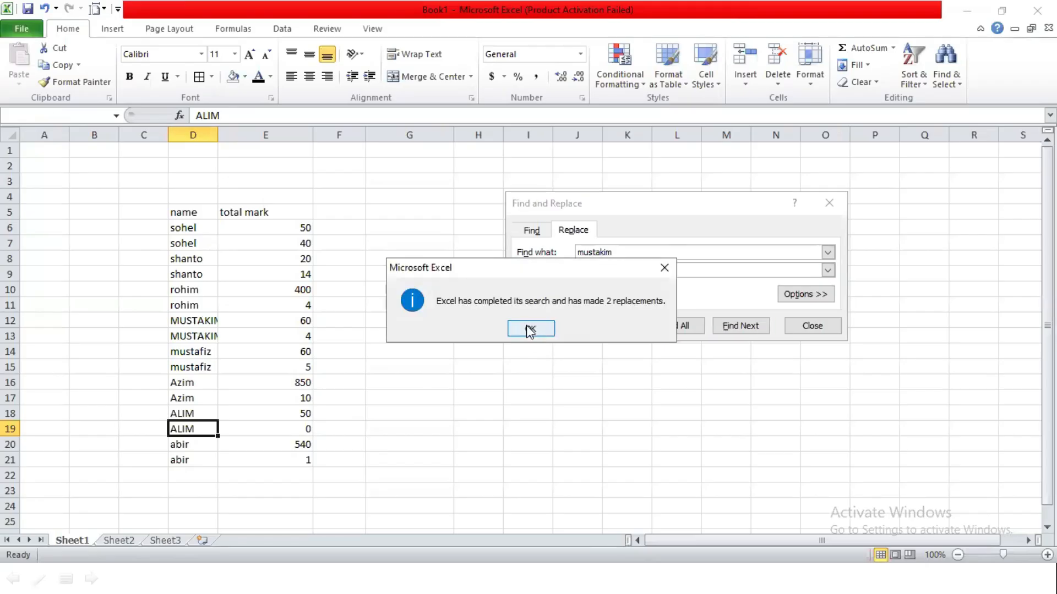
left_click(537, 329)
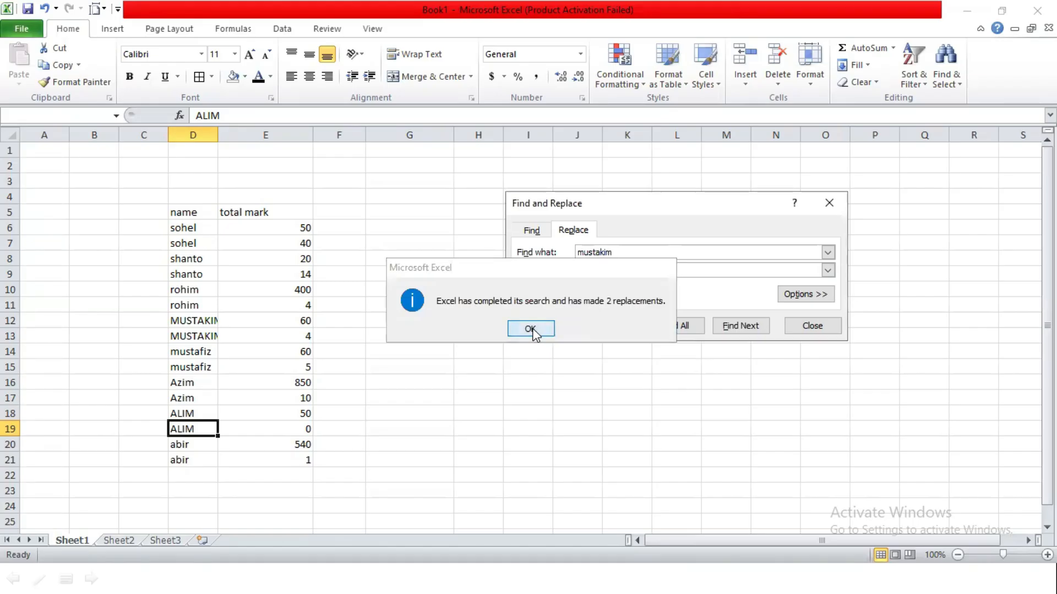
left_click_drag(222, 135, 245, 182)
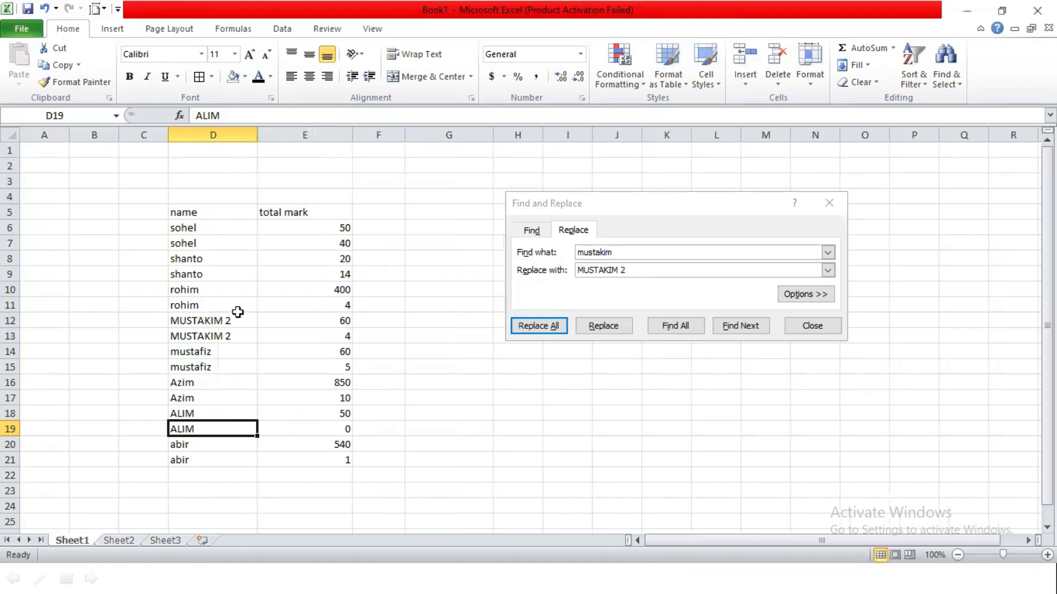
left_click_drag(616, 253, 494, 243)
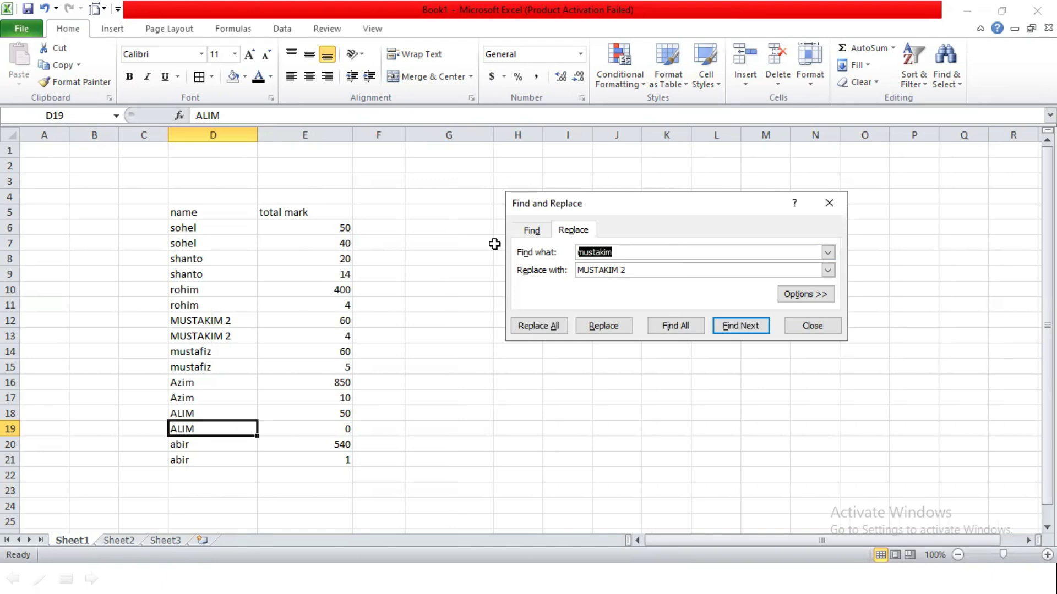
left_click(829, 203)
Step: Enter "REPLACE" in I11 and "Ctrl + R" in J11
left_click(566, 304)
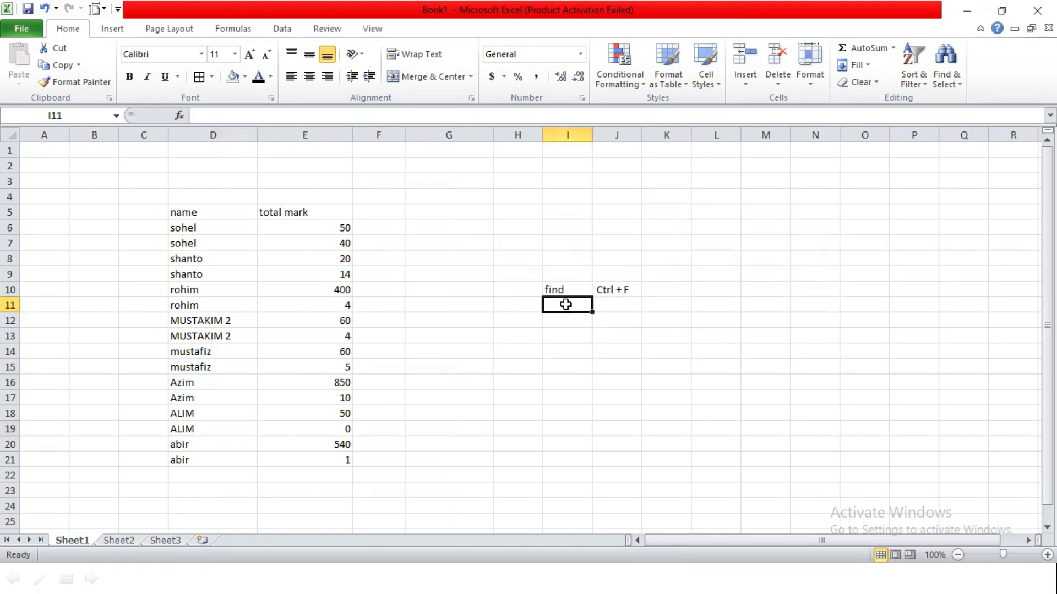
type("rE")
key("BackSpace")
key("BackSpace")
type("RE")
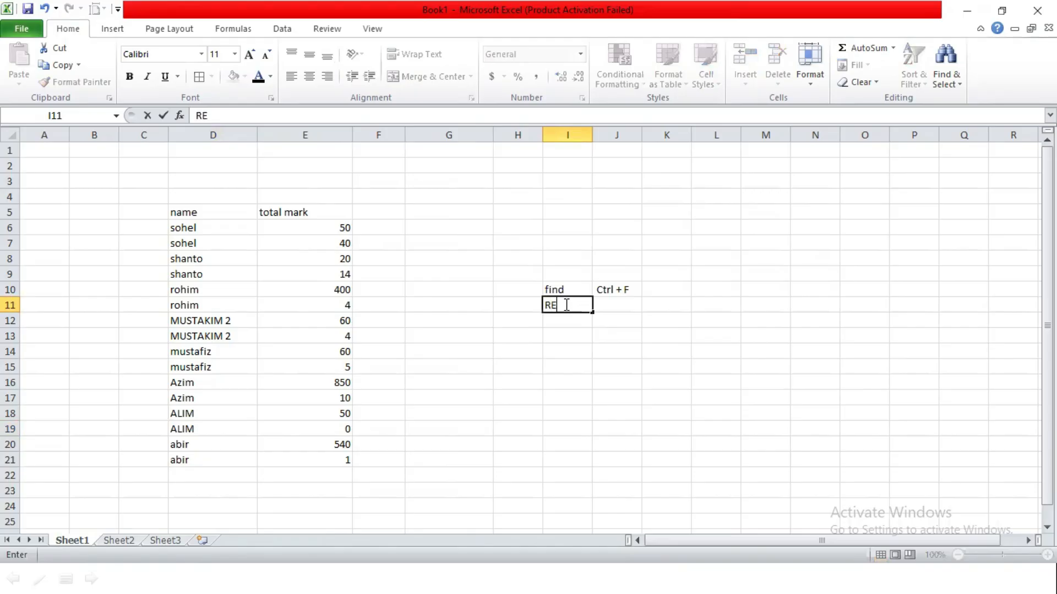
type("PLACE")
key("Tab")
type("Ctrl +")
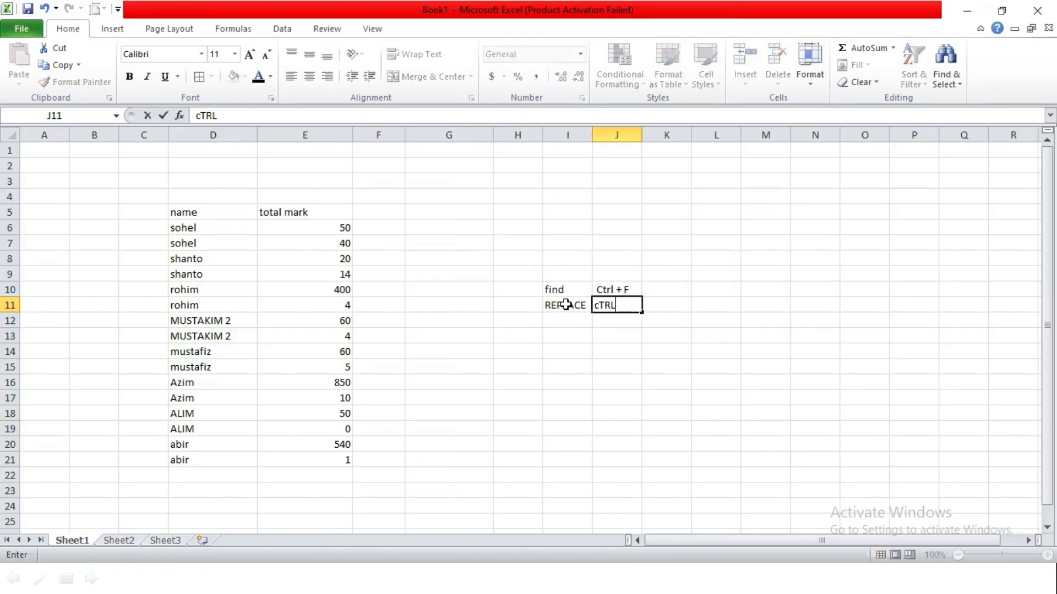
type(" R")
key("Return")
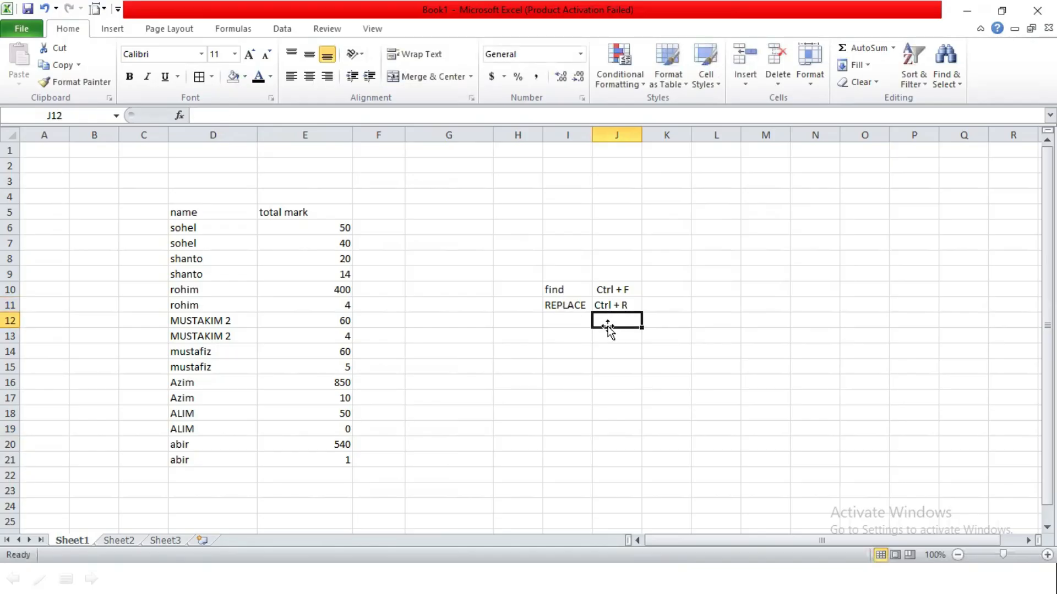
Step: Try the shortcut for the Replace dialog and correct the entry in J11 to "Ctrl + H"
key("ctrl+h")
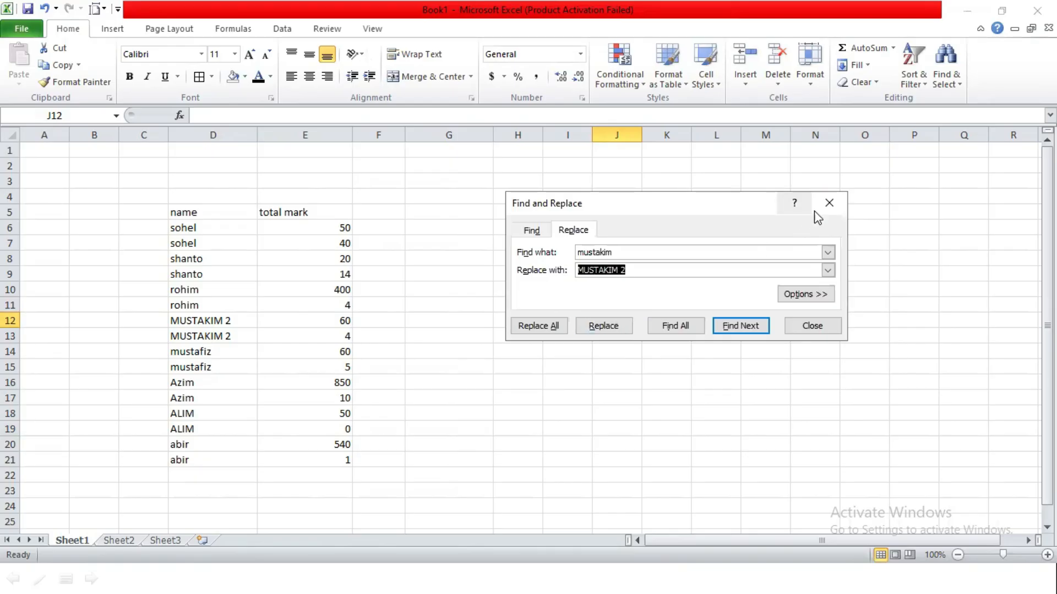
key("Escape")
double_click(632, 305)
key("BackSpace")
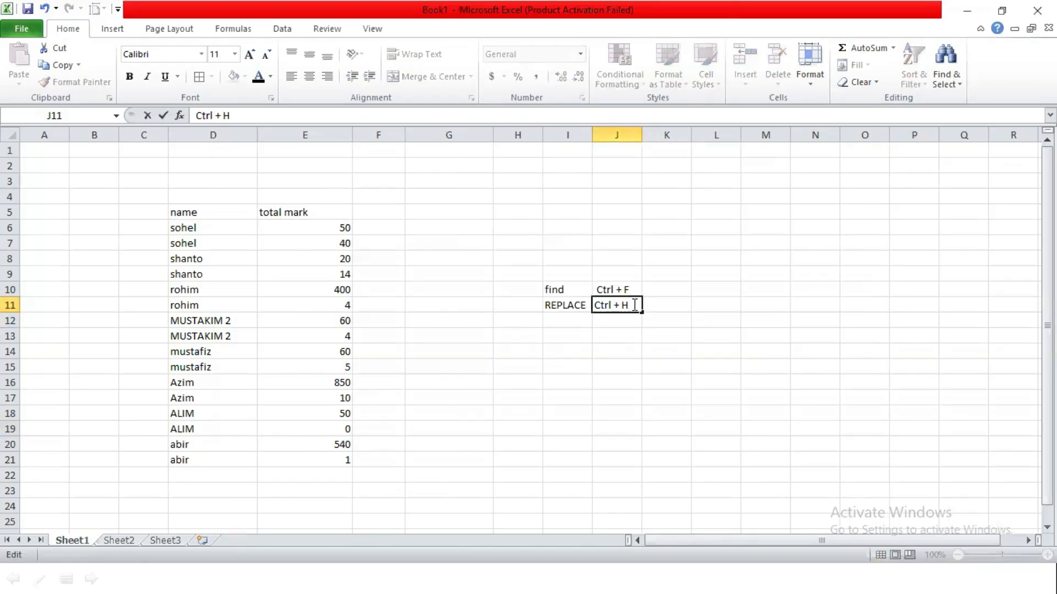
left_click(634, 361)
left_click(556, 335)
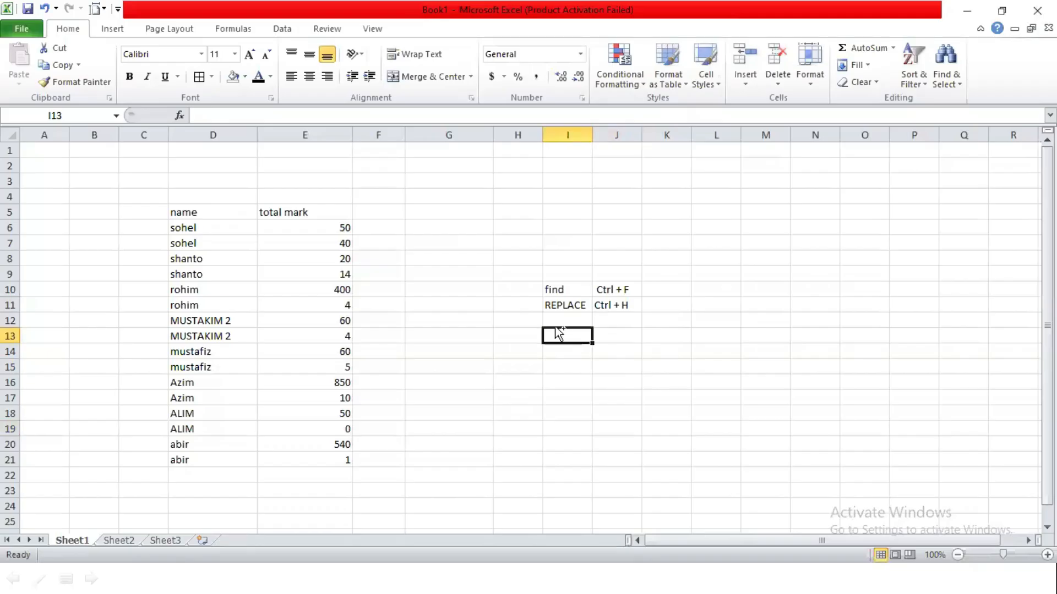
Step: Replace all matches of the first name in D6:D7 with the student's full name
key("ctrl+h")
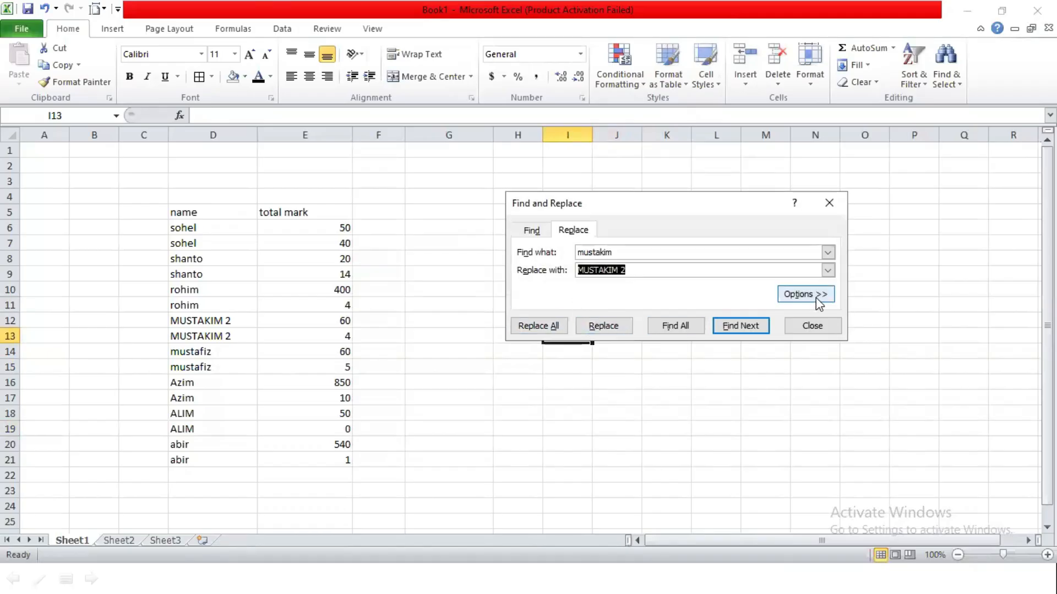
left_click(631, 252)
left_click_drag(631, 252, 512, 246)
key("BackSpace")
left_click(646, 270)
left_click_drag(646, 269, 536, 262)
key("BackSpace")
left_click(593, 251)
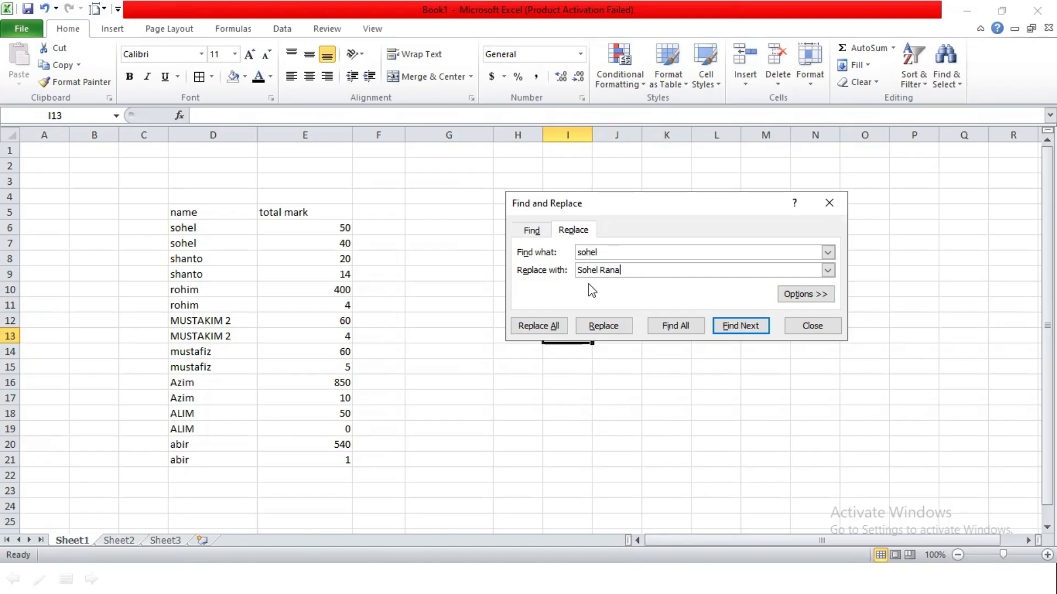
left_click(557, 326)
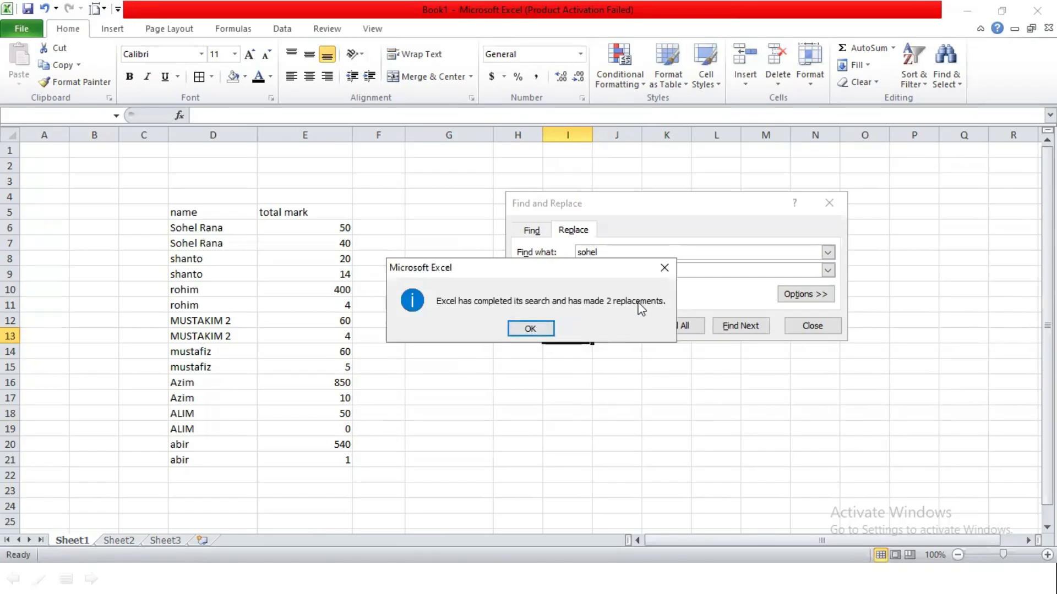
left_click(530, 329)
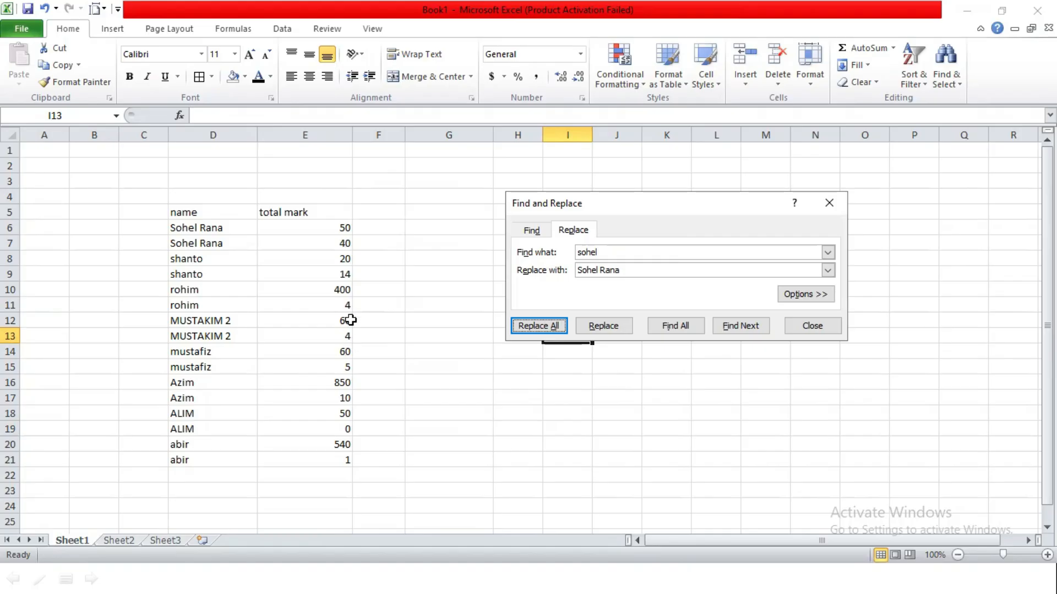
Step: Replace all occurrences of 400 in the marks with the same full name
left_click(632, 254)
type("4")
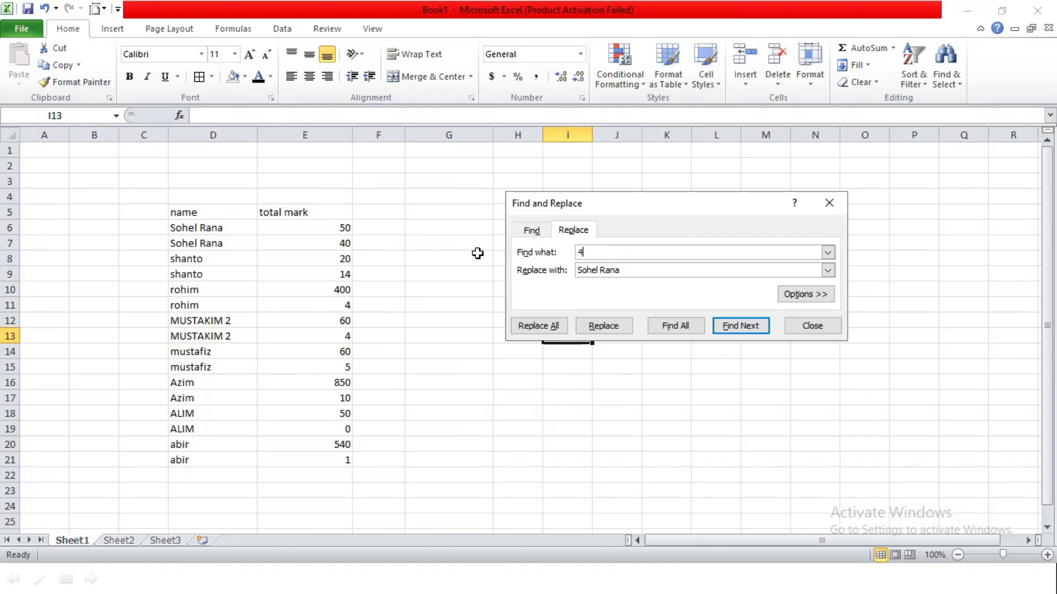
left_click(625, 270)
left_click(540, 326)
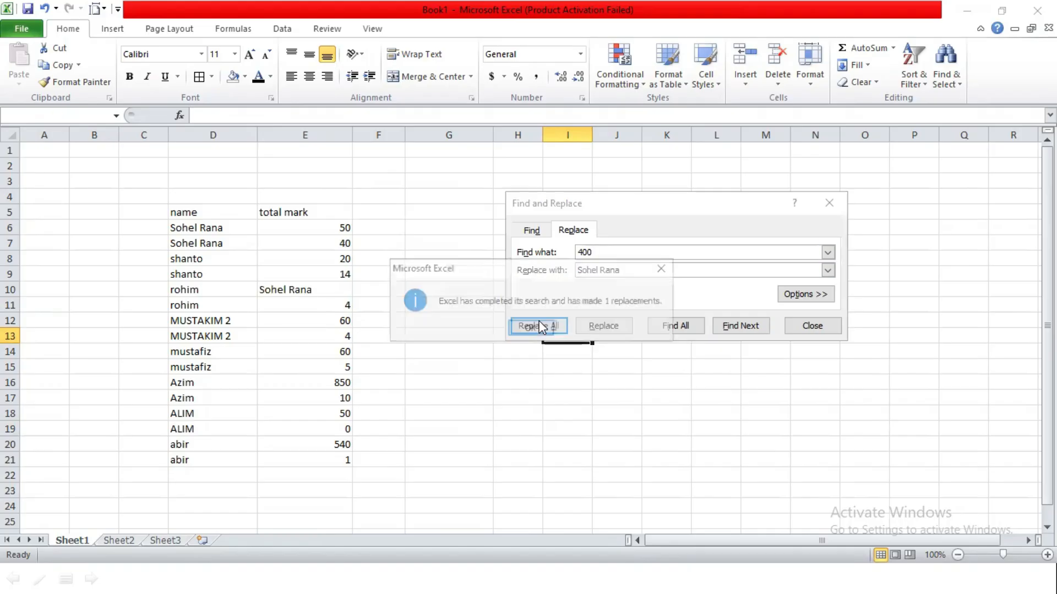
left_click(528, 329)
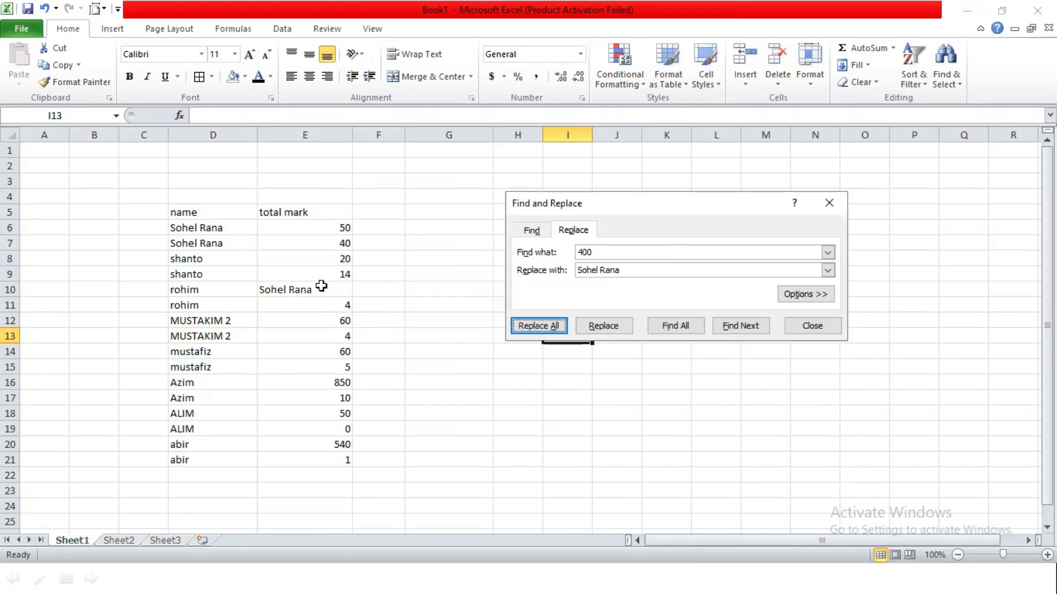
Step: Try replacing every 4 on the sheet with the full name without matching options, and undo the replacement
left_click(647, 253)
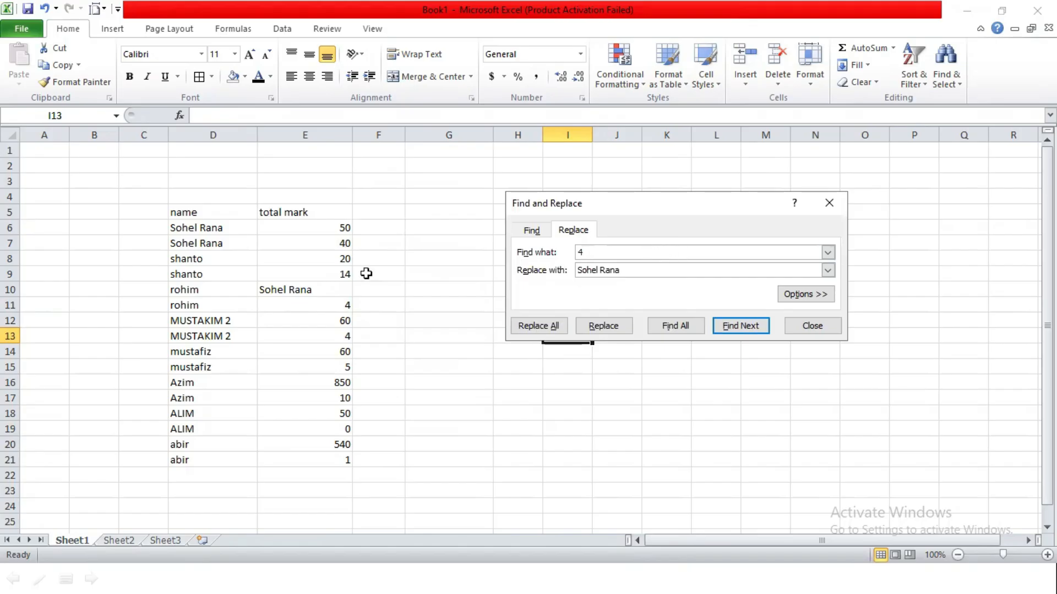
left_click(556, 330)
key("Return")
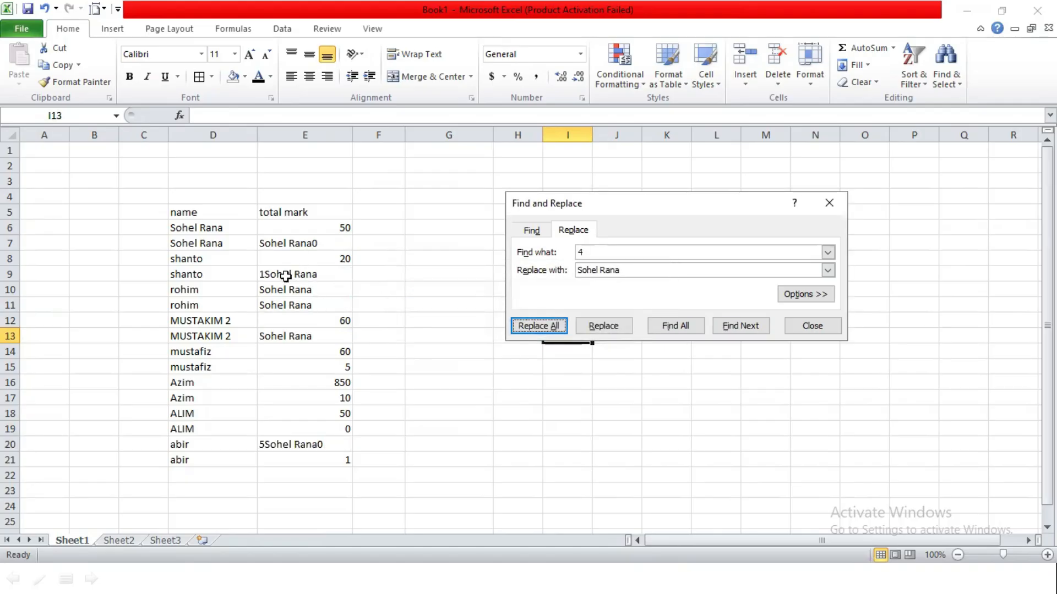
left_click(298, 243)
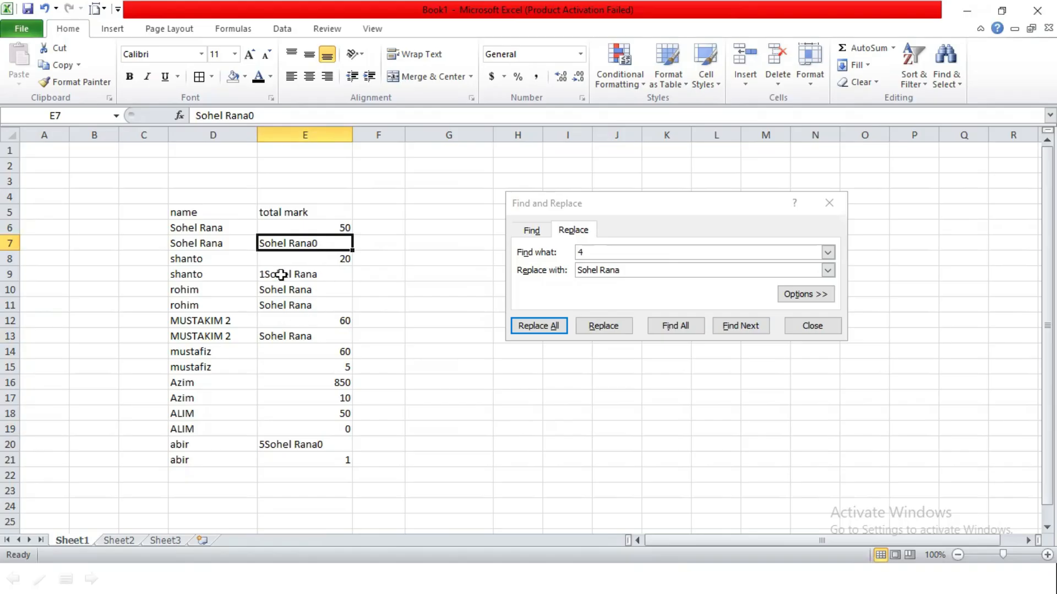
left_click(821, 327)
key("ctrl+z")
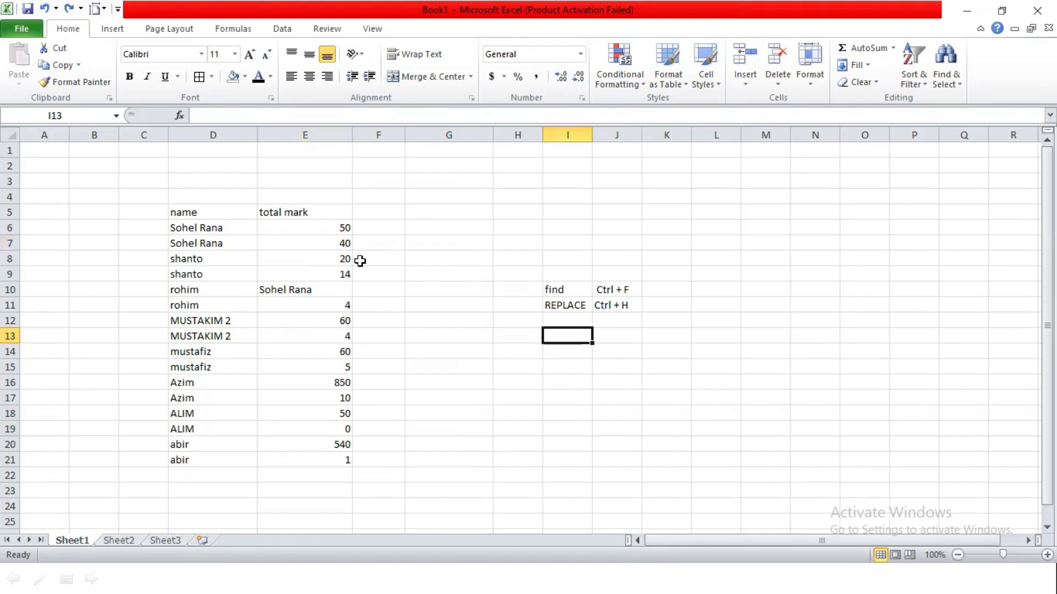
Step: Replace all occurrences of 4 with the full name, with Match case and Match entire cell contents enabled
key("ctrl+h")
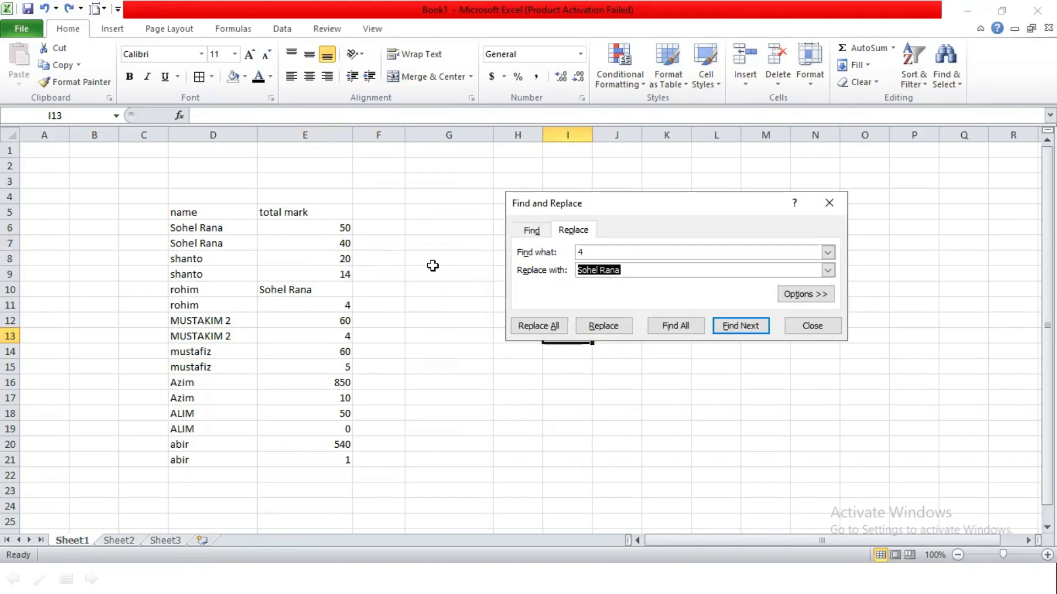
left_click(608, 250)
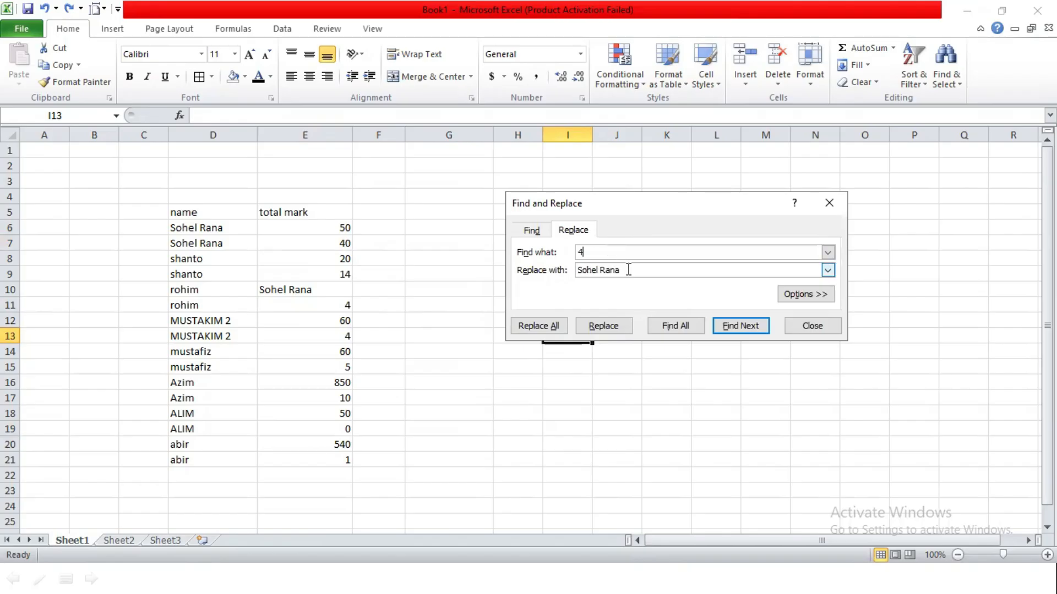
left_click(794, 300)
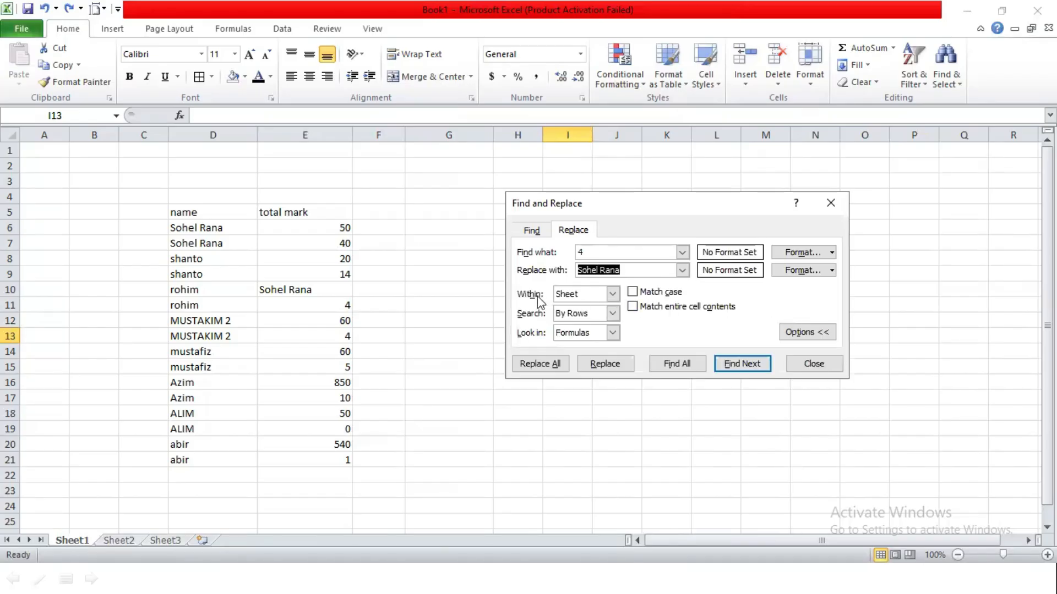
left_click(637, 292)
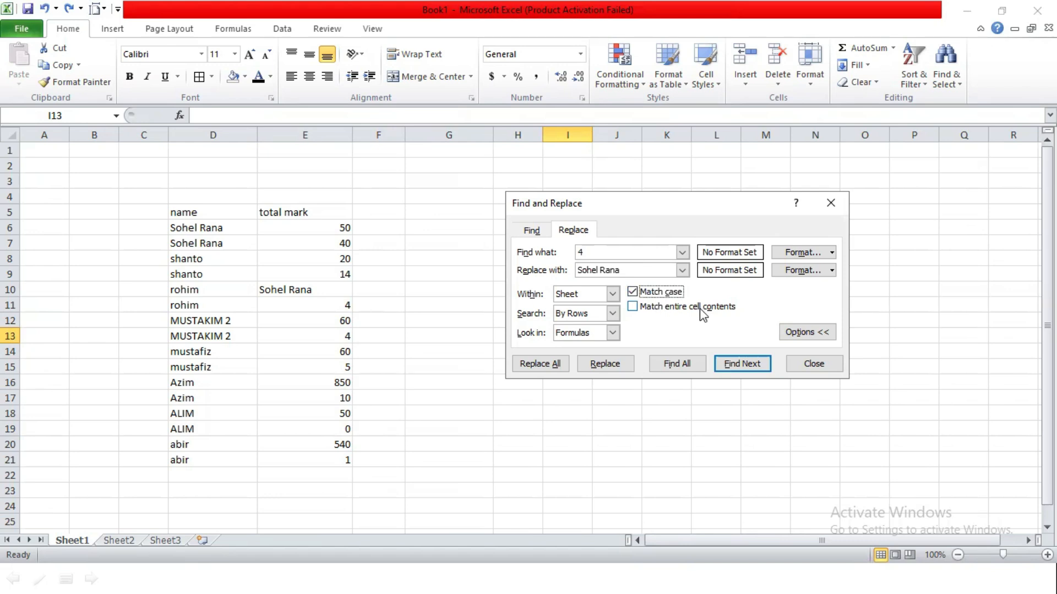
left_click(633, 307)
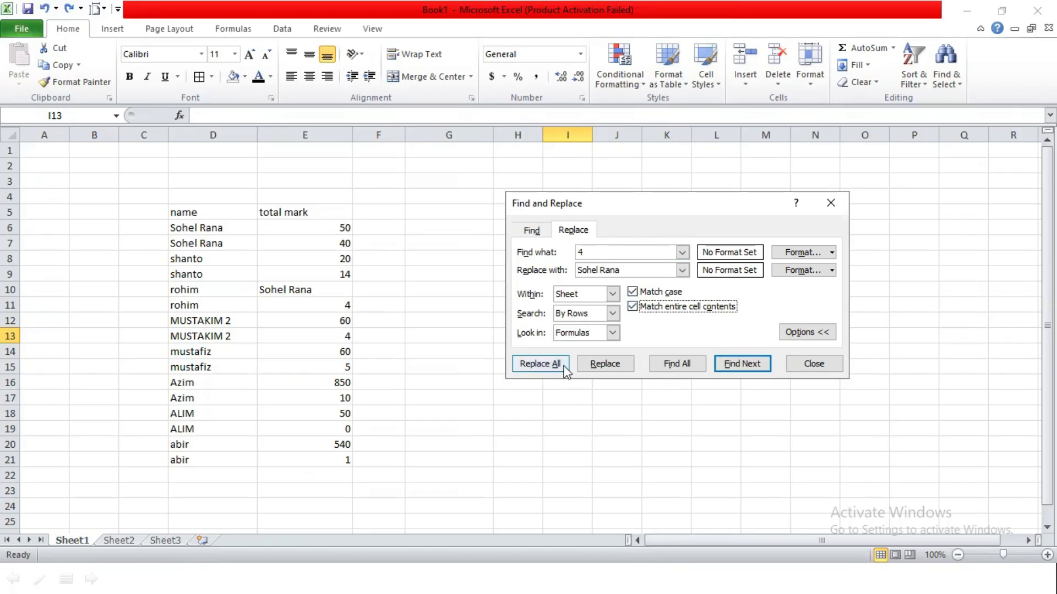
left_click(543, 363)
key("Return")
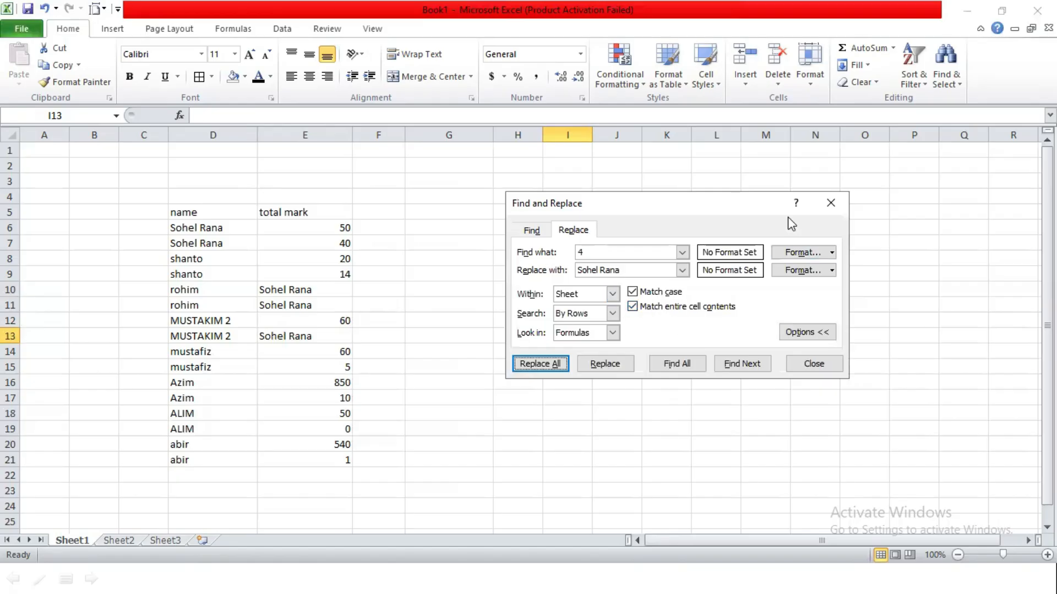
Step: Close Find and Replace, switch to the PowerPoint presentation, and view the Class Task 6.1 slide in the slide show
left_click(822, 205)
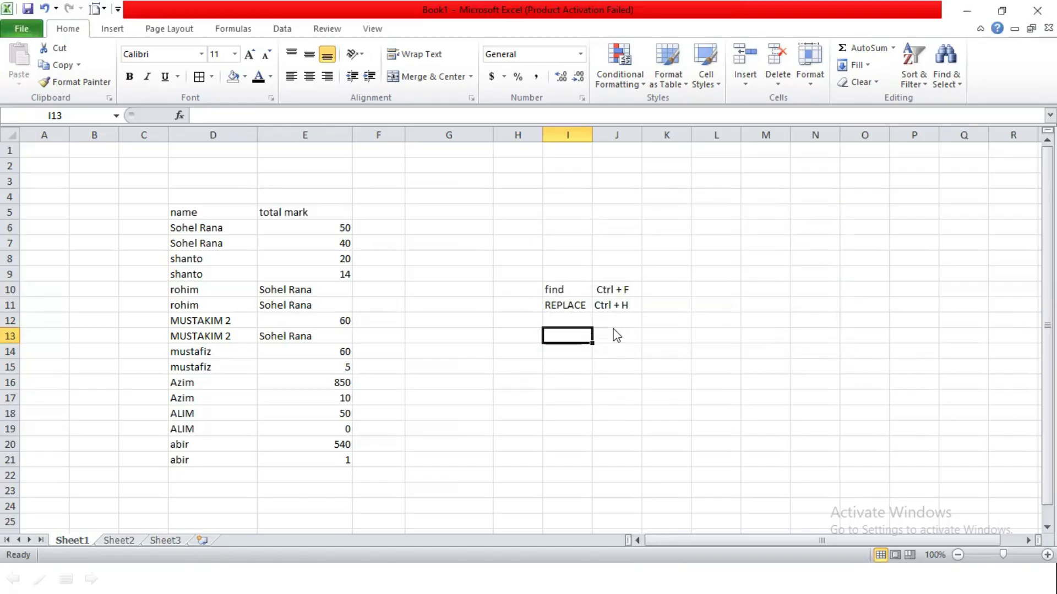
key("alt+Tab")
left_click(553, 234)
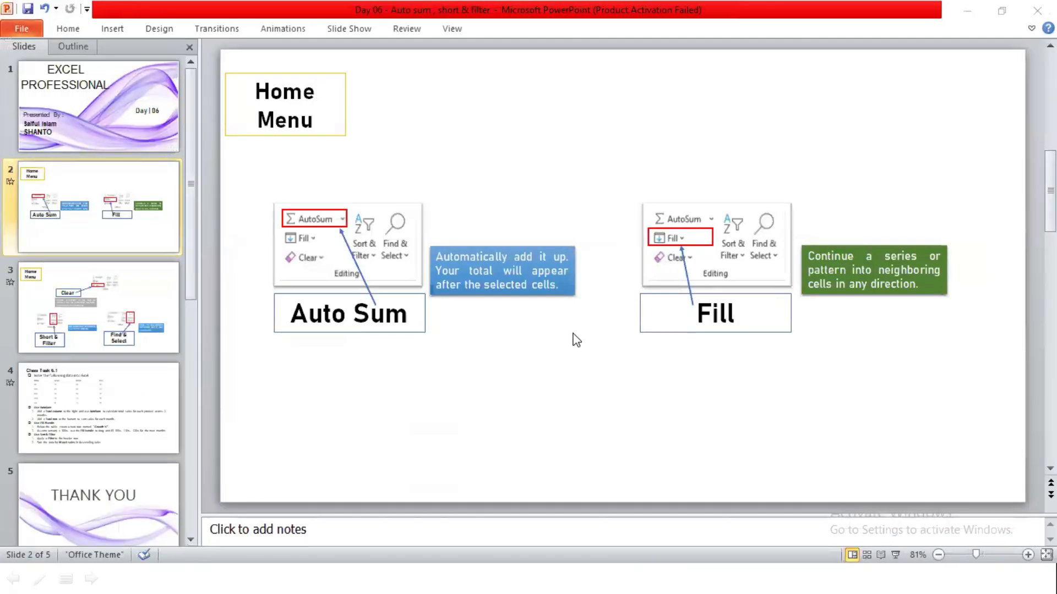
key("alt+Tab")
key("alt+Tab")
left_click(548, 334)
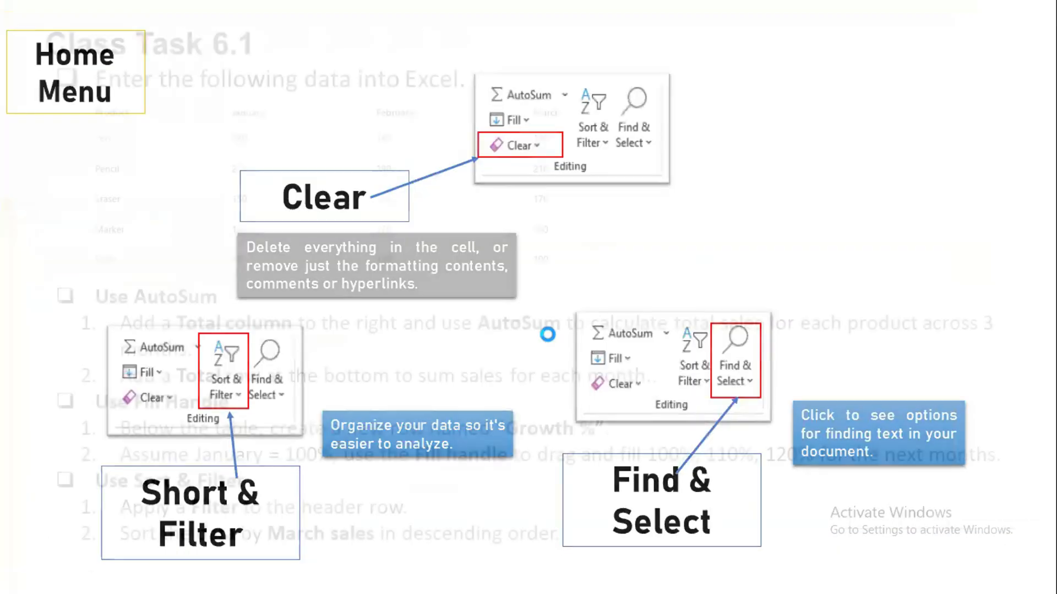
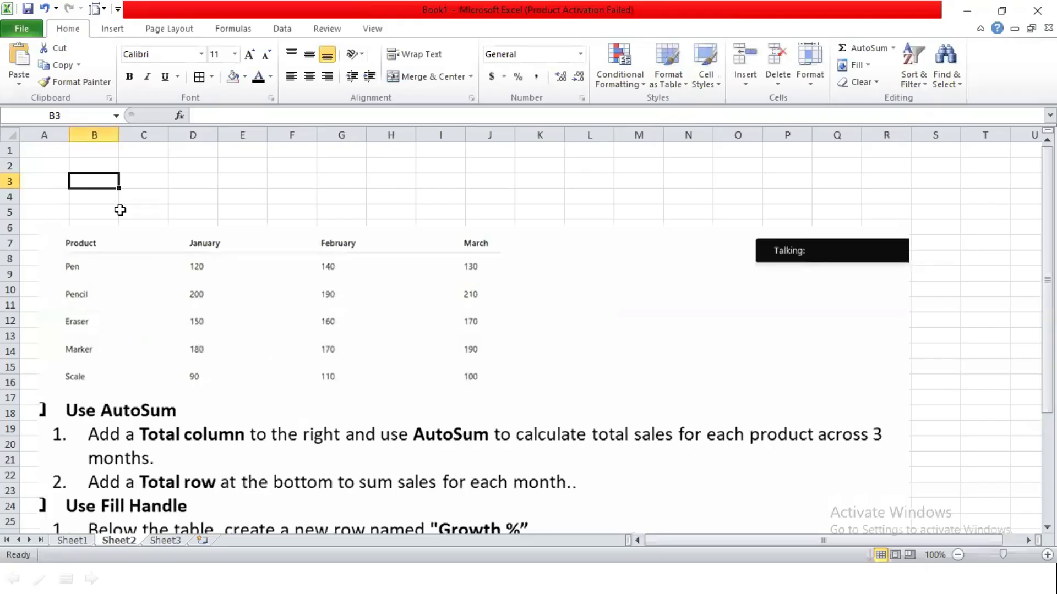
Step: Enter the headers Product, January, February and March in B3:E3 of Sheet2
type("ct")
key("Tab")
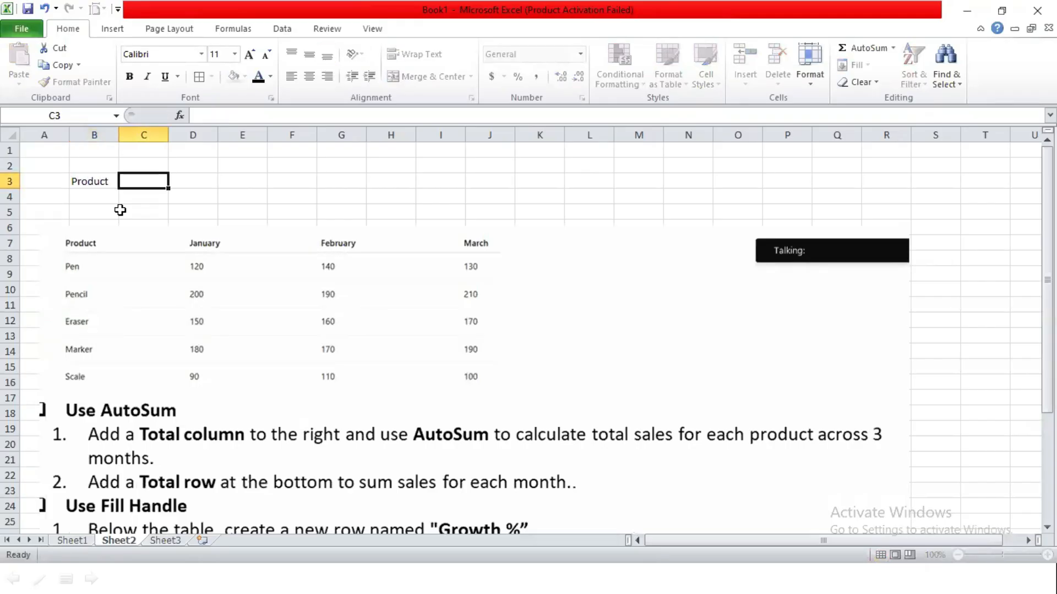
type("January")
key("Tab")
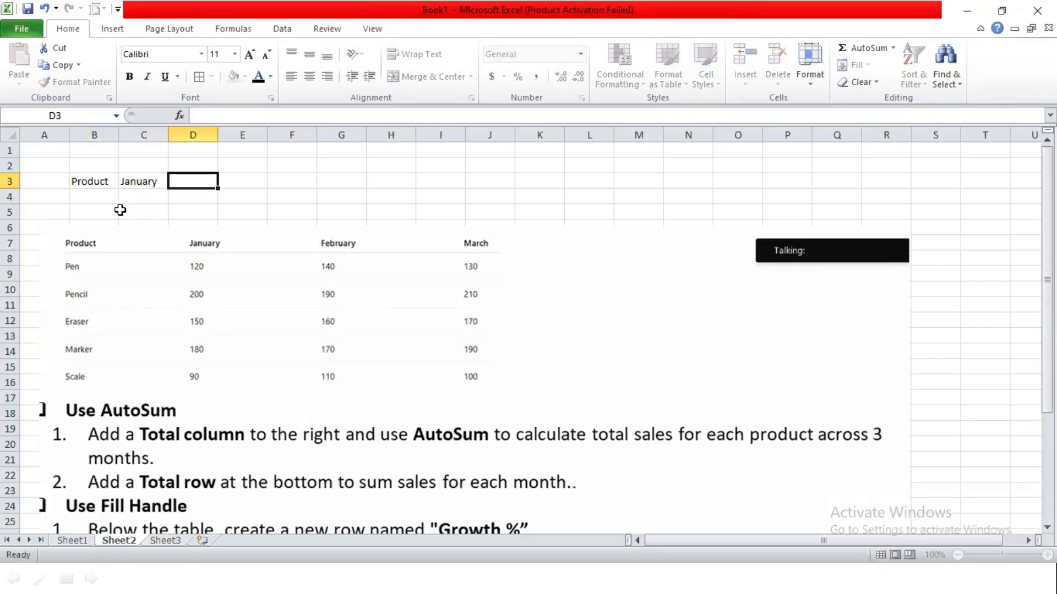
type("February")
key("Tab")
type("M")
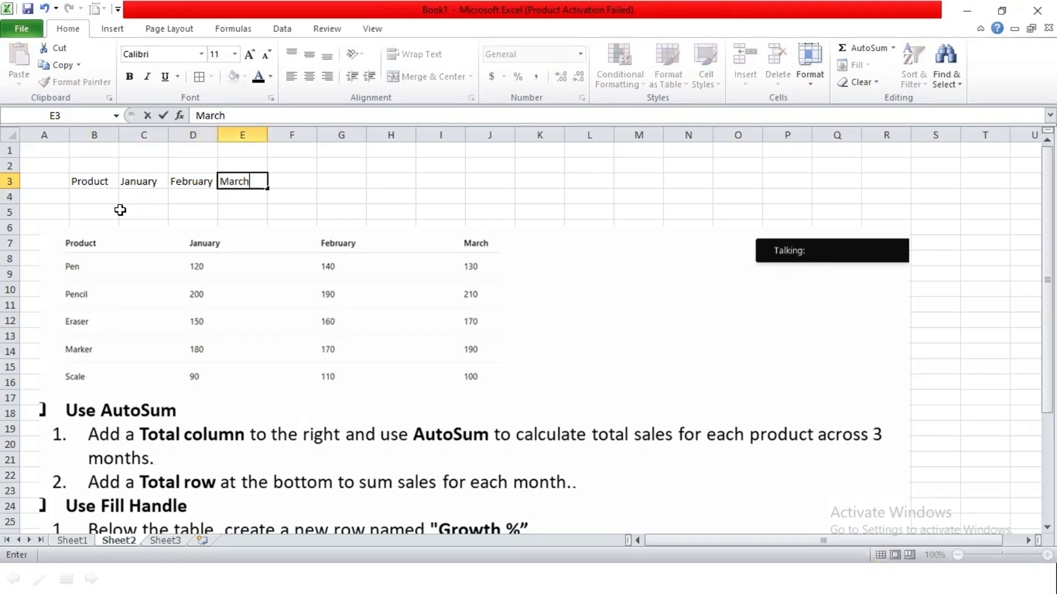
type("arch")
key("Return")
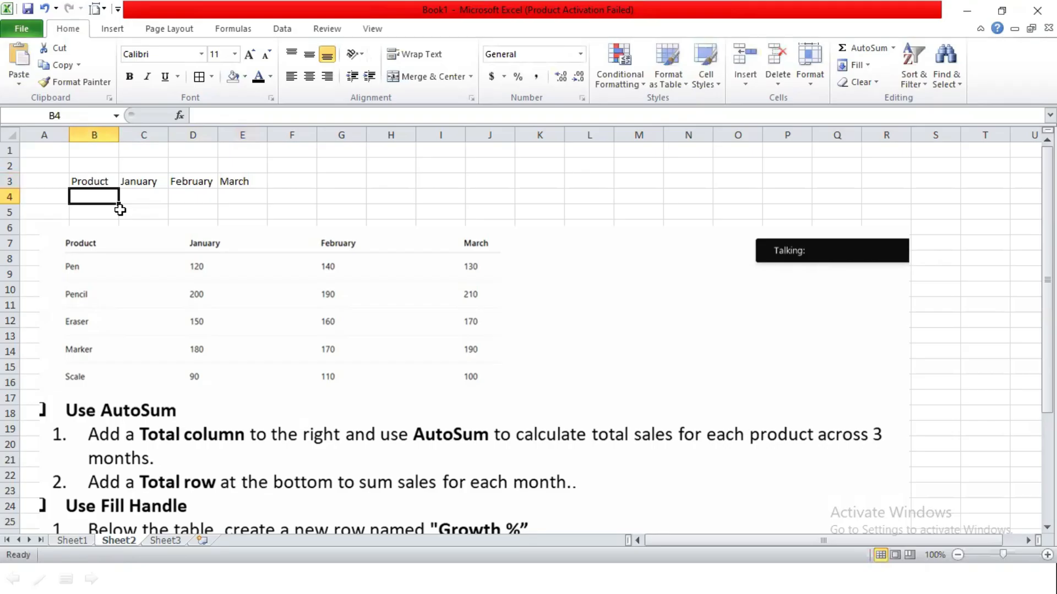
Step: List the products Pen, Pencil, Eraser, Marker and Scale in B4:B8
type("Pen")
key("Return")
type("Pen")
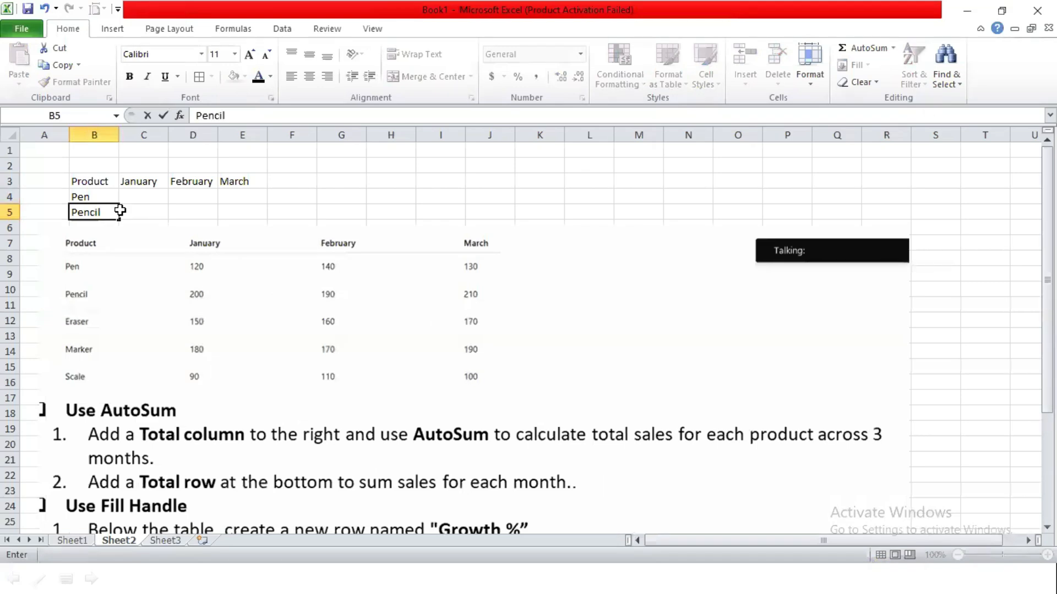
key("Return")
type("Eraser")
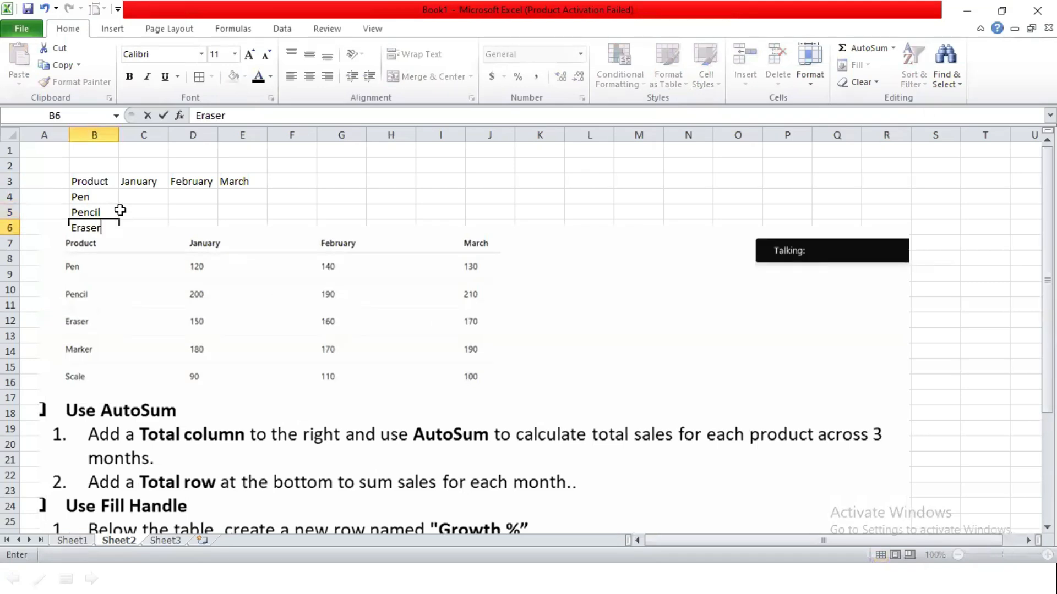
key("Return")
type("Marker")
key("Return")
type("Scale")
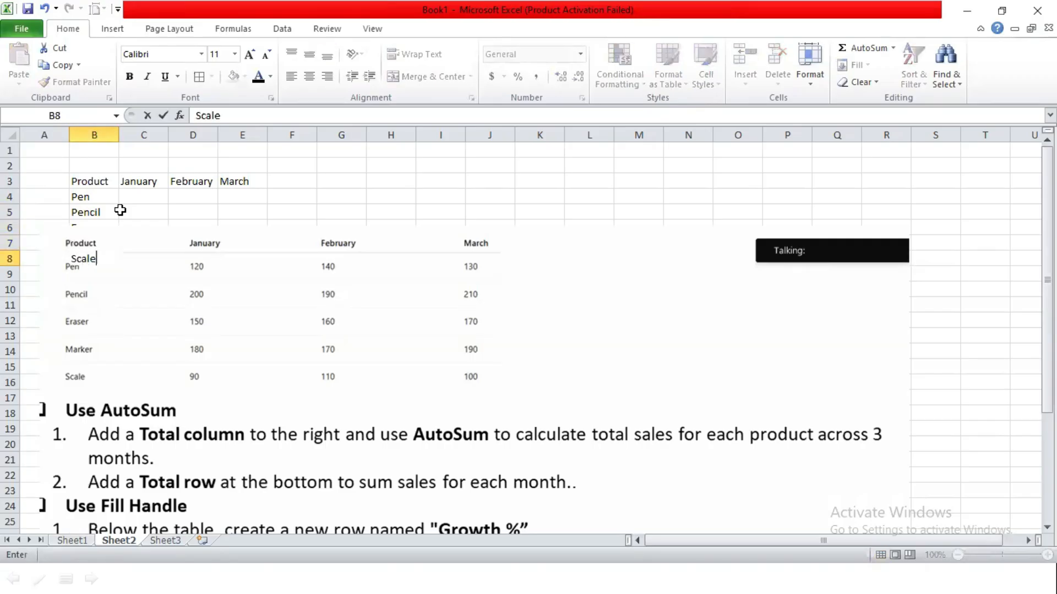
key("Return")
Step: Enter the January sales 120, 200, 150, 180 and 90 in C4:C8
left_click(120, 211)
key("Up")
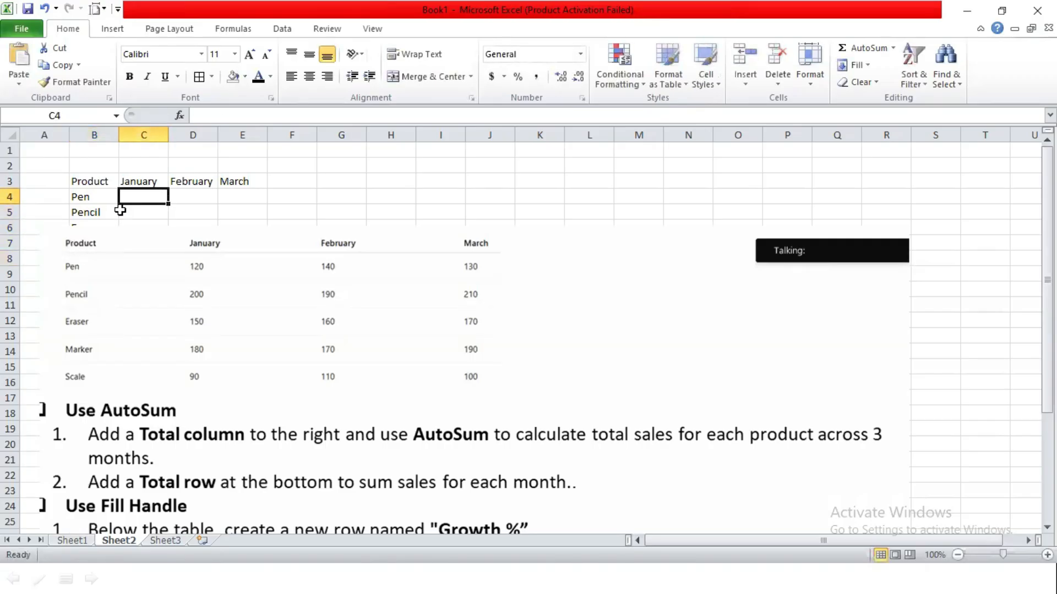
type("120")
key("Return")
type("200")
key("Return")
type("150")
key("Return")
type("180")
key("Return")
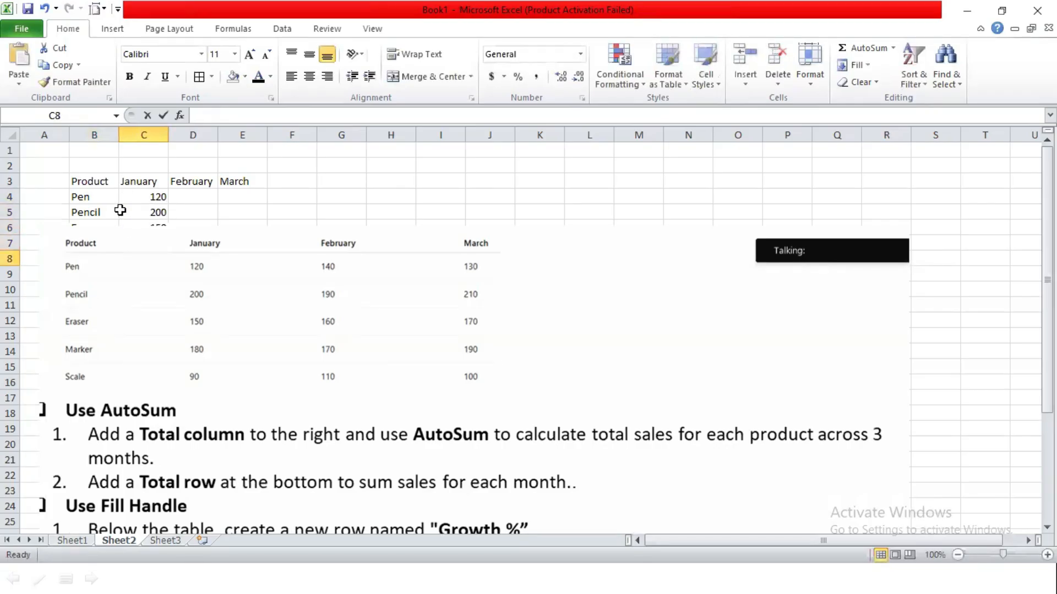
type("90")
Step: Enter the February sales 140, 190, 160, 170 and 110 in D4:D8
key("Right")
key("Up")
key("Up")
key("Up")
key("Up")
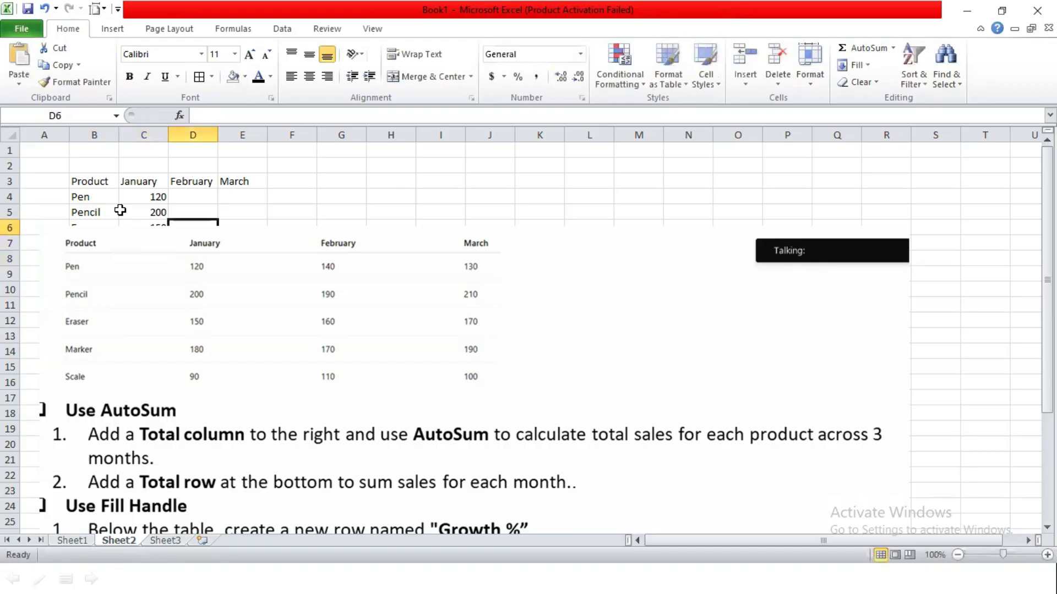
type("140")
key("Return")
type("190")
key("Return")
type("160")
key("Return")
type("170")
key("Return")
type("110")
Step: Enter the March sales 130, 210, 170, 190 and 100 in E4:E8
key("Right")
key("Up")
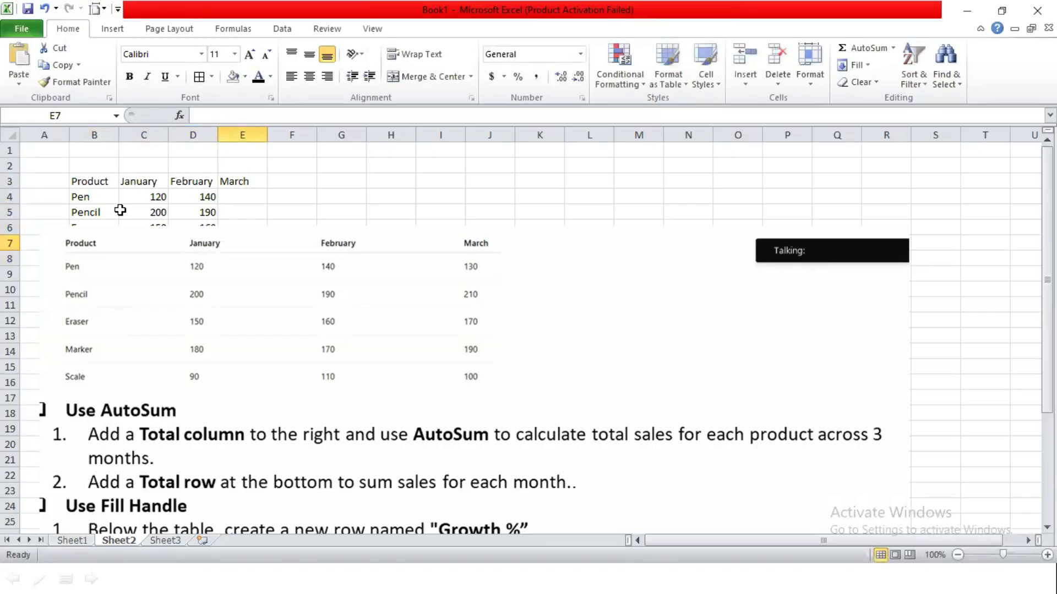
key("Up")
key("Up")
key("Up")
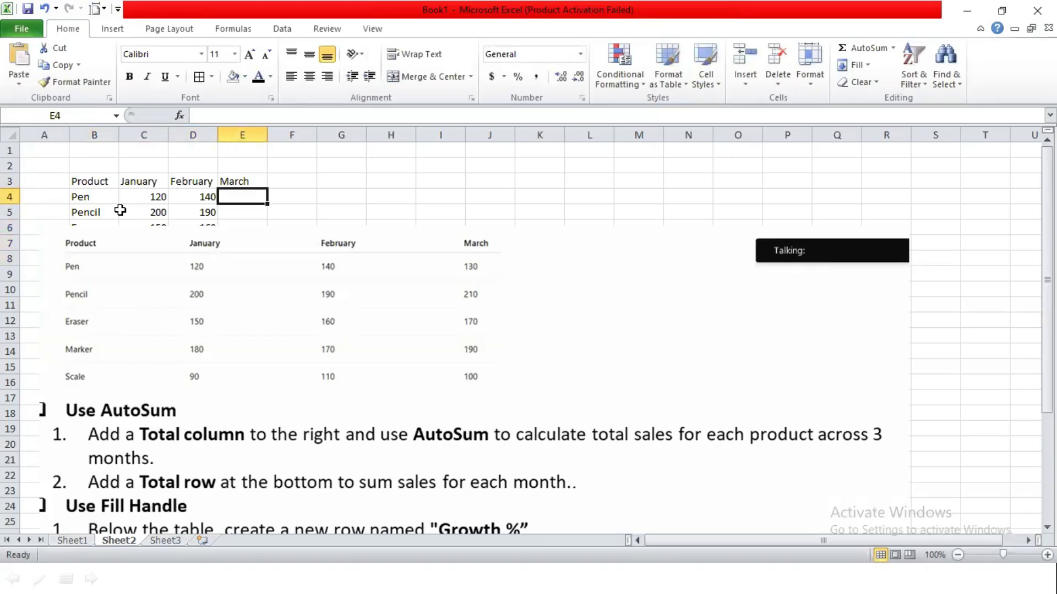
type("130")
key("Return")
type("1")
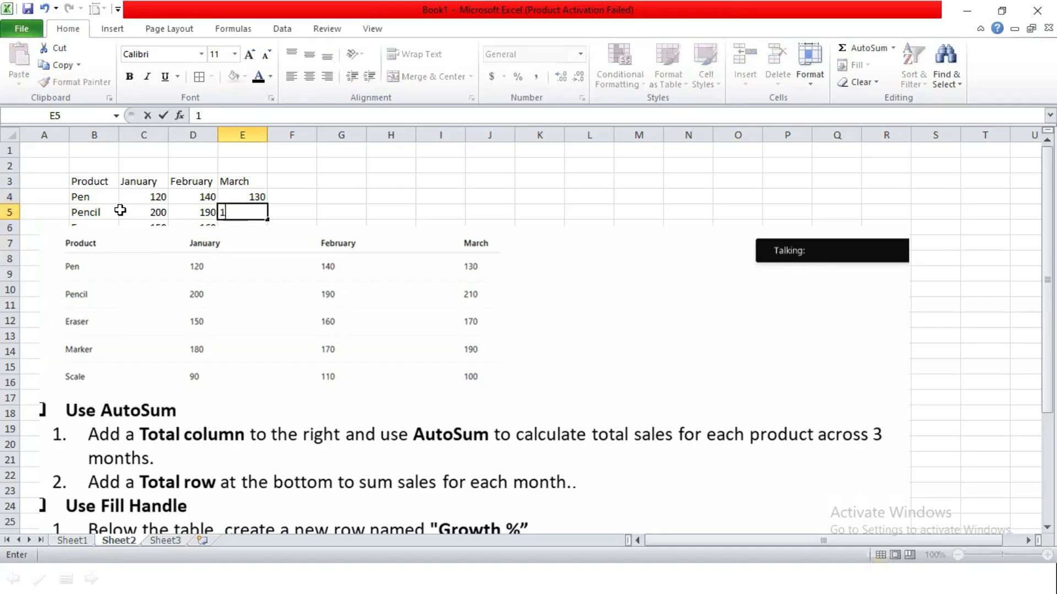
type("710")
key("Return")
type("1740")
key("Return")
key("Up")
type("170")
key("Return")
type("190")
key("Return")
type("10")
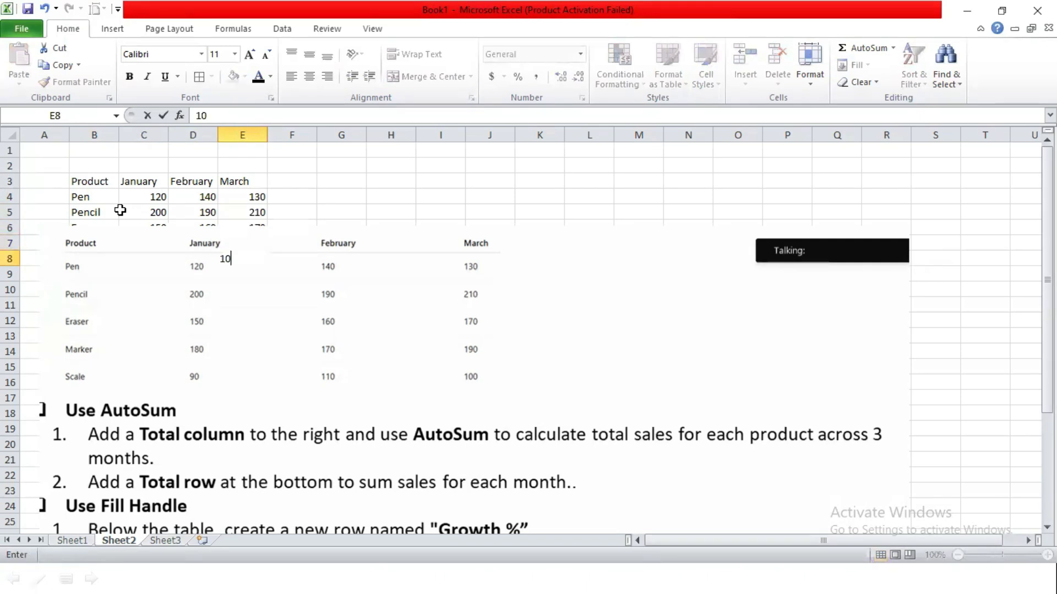
type("0")
key("Return")
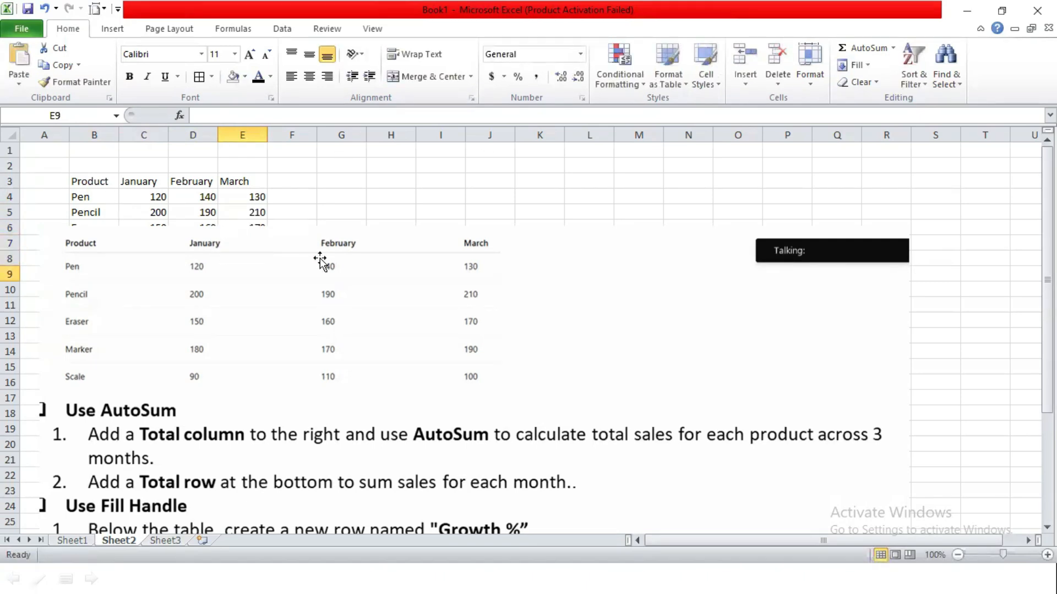
Step: Crop the product table off the upper part of the task picture and move the remaining instructions to just below the entered data
left_click(316, 259)
right_click(318, 259)
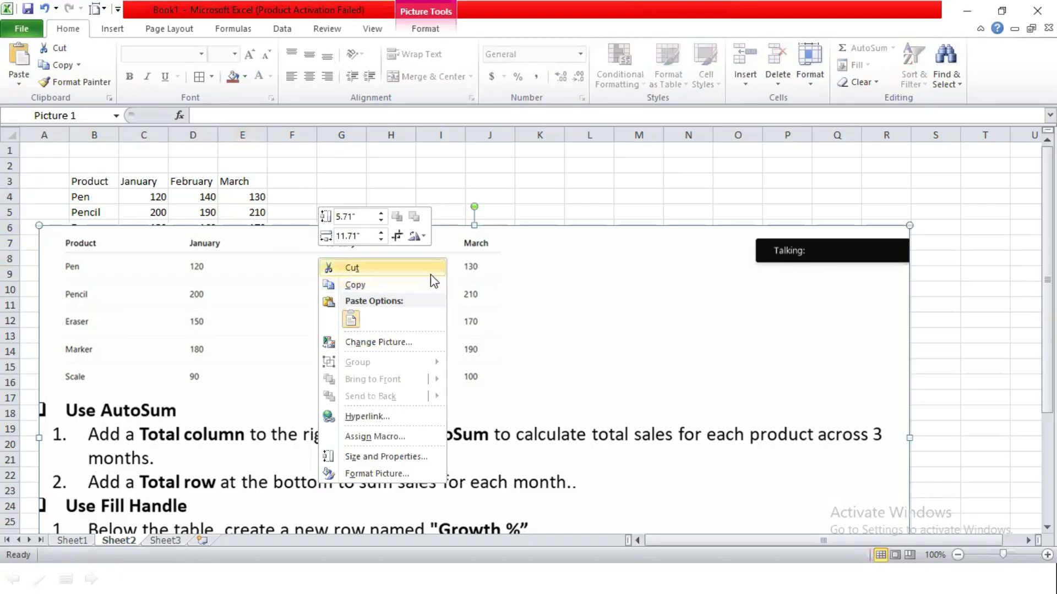
left_click(798, 212)
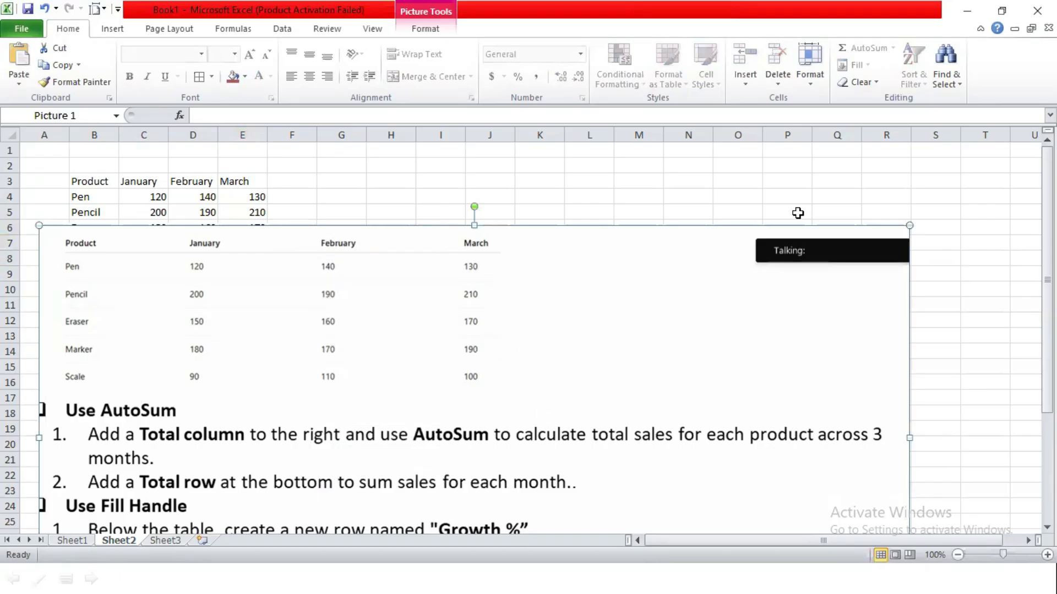
left_click(423, 30)
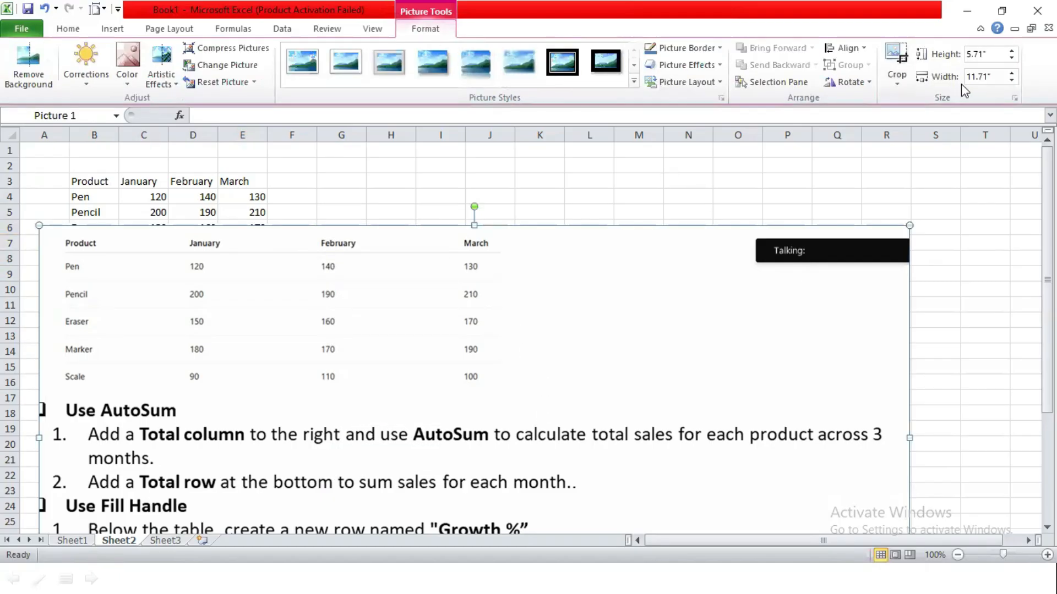
left_click(897, 55)
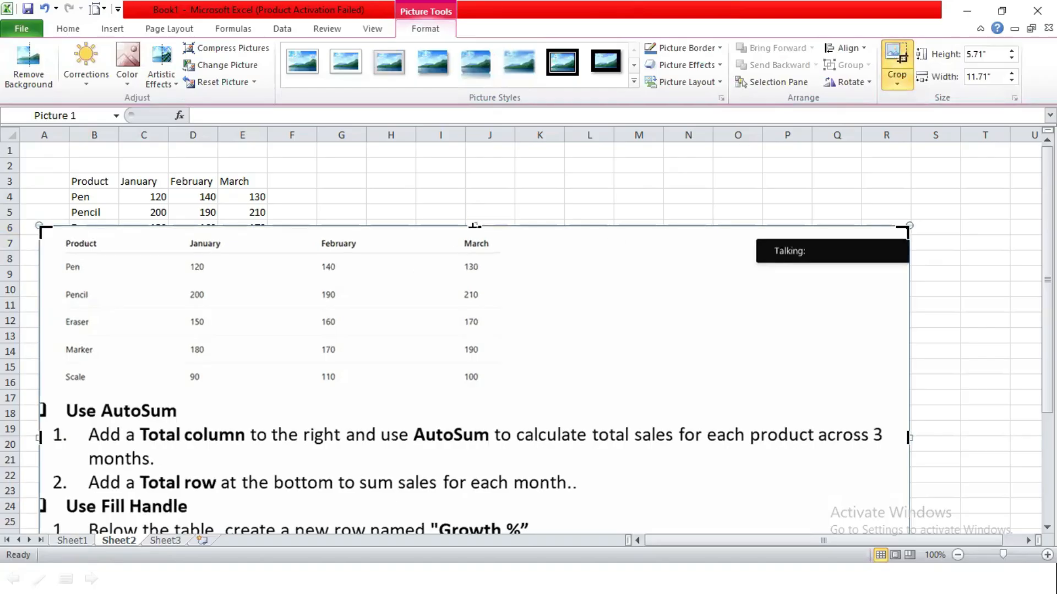
left_click_drag(464, 302, 456, 398)
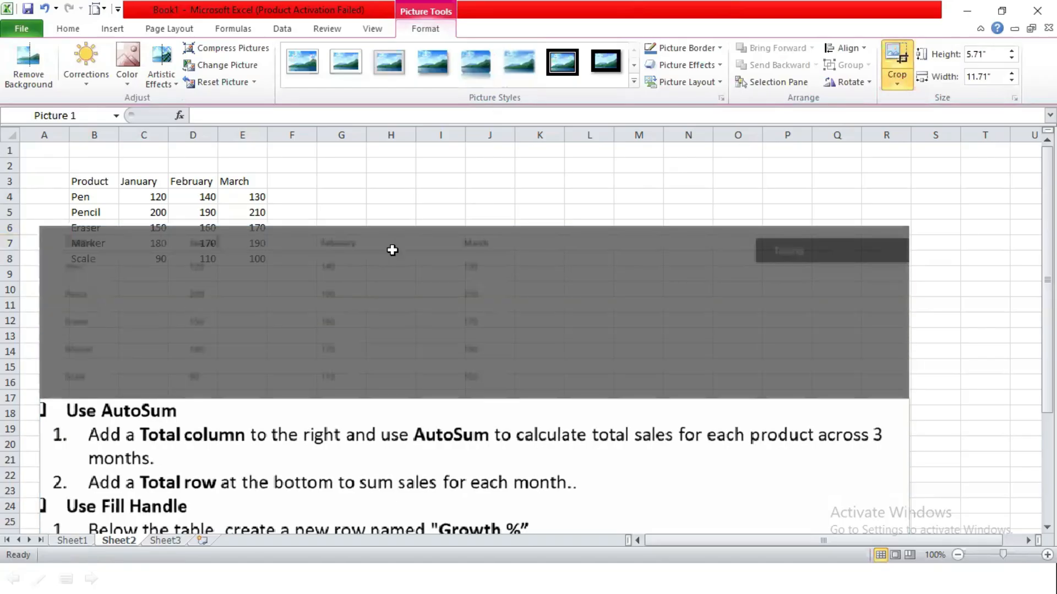
left_click_drag(369, 440, 365, 365)
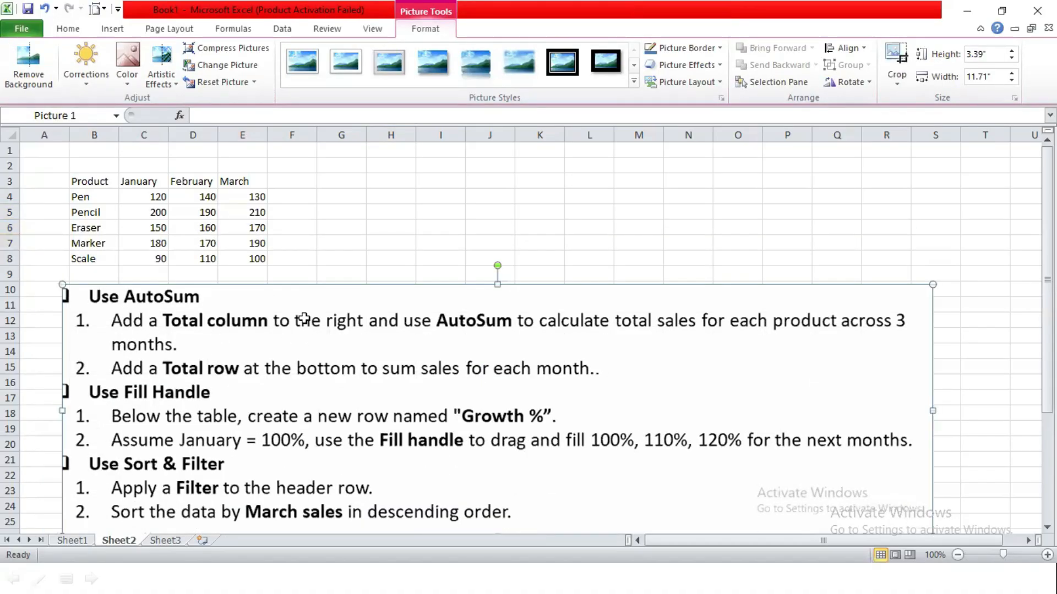
Step: Add a Total header in F3 and use AutoSum to total each product's three months in F4:F8
left_click(279, 183)
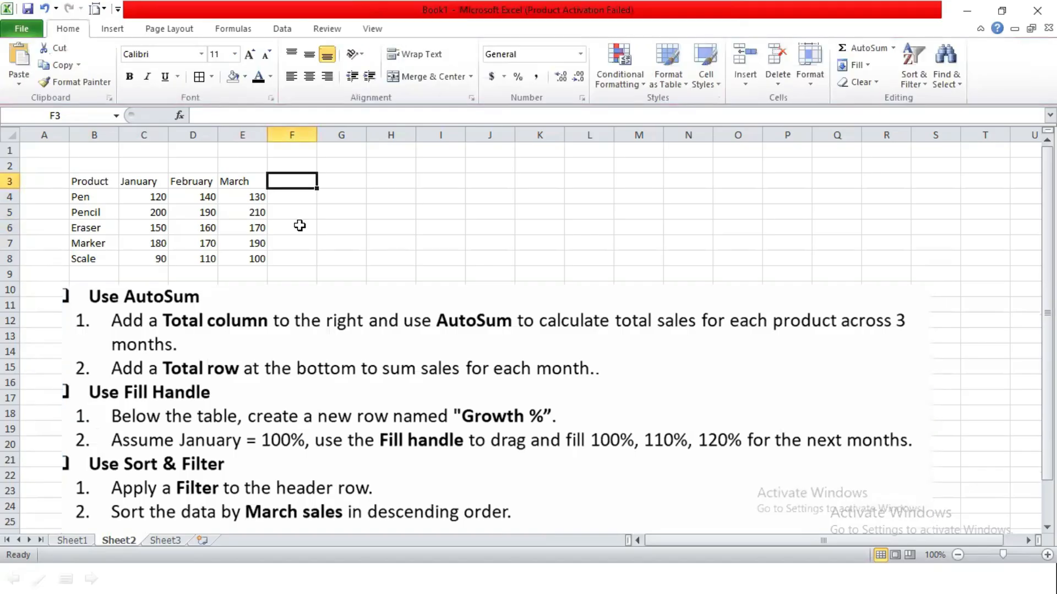
type("Total")
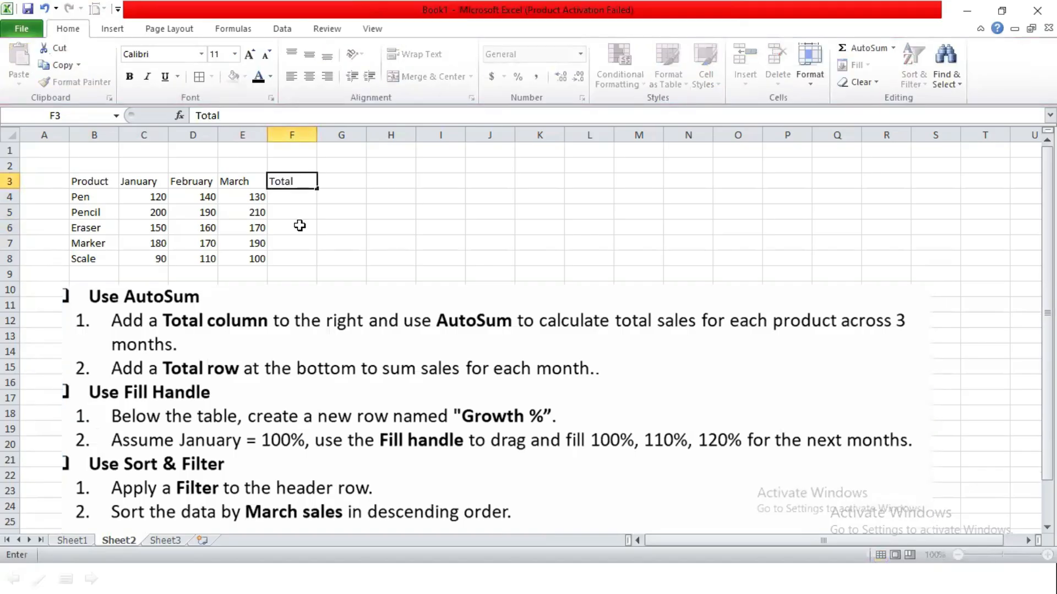
key("Return")
left_click_drag(157, 197, 294, 258)
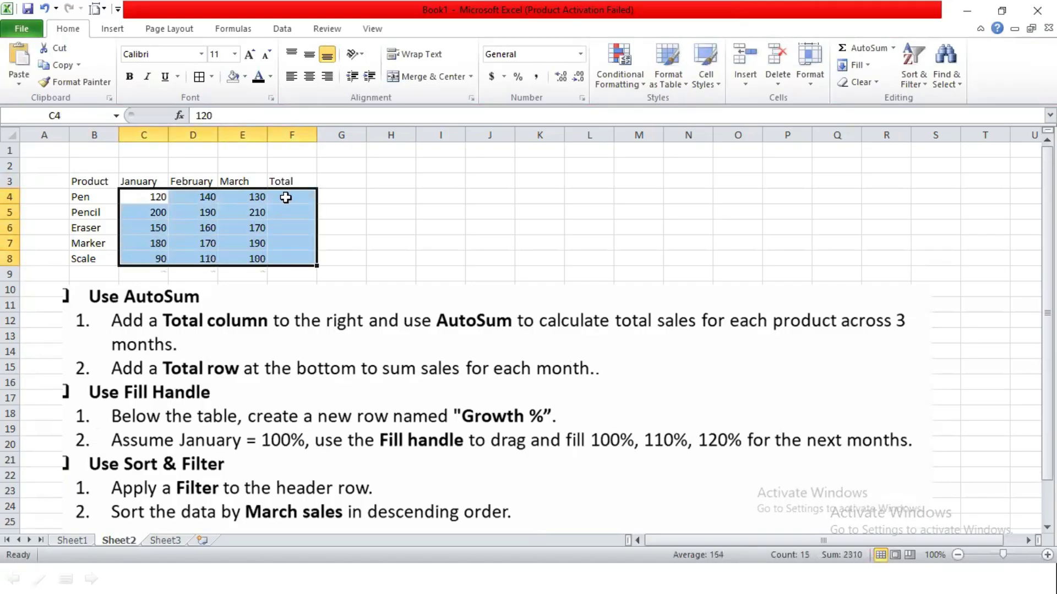
left_click(862, 53)
left_click(338, 212)
Step: Make the product totals in F4:F8 bold and shift the task picture slightly down to free the rows under the table
left_click_drag(308, 199, 304, 263)
key("ctrl+b")
left_click(190, 325)
left_click_drag(190, 324, 186, 336)
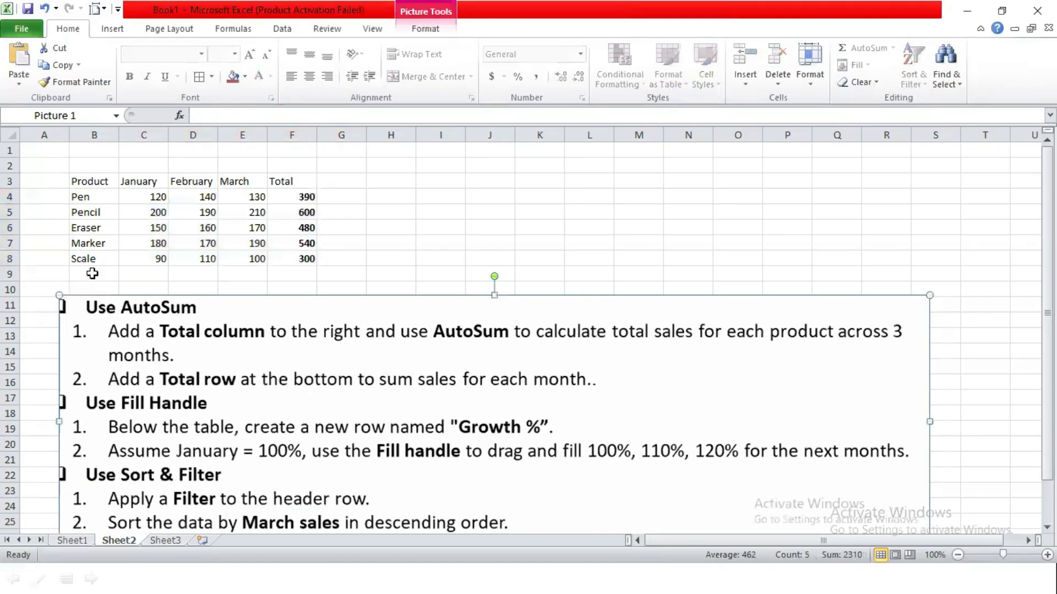
Step: Enter the row label Total in B9, below Scale
left_click(92, 273)
type("To")
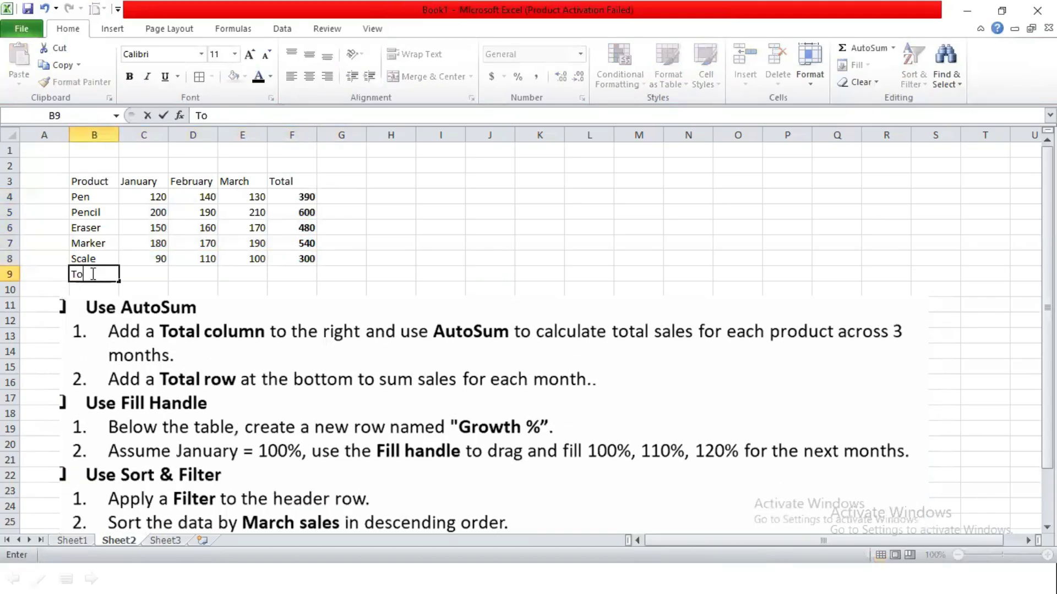
type("taq")
key("Return")
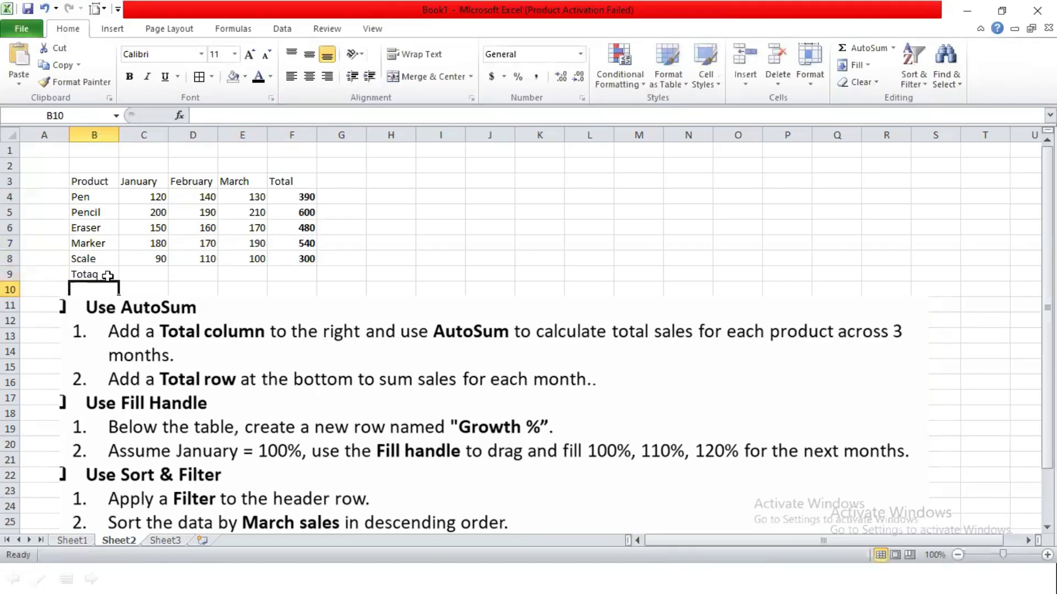
left_click(98, 271)
double_click(99, 272)
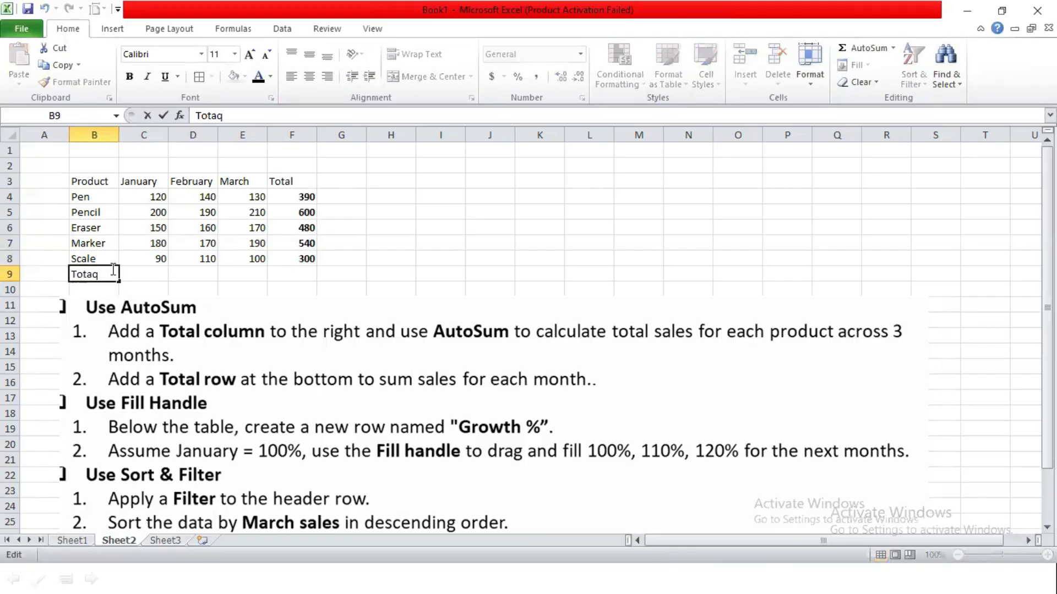
left_click(130, 278)
double_click(105, 277)
type("l")
left_click(146, 274)
Step: Use AutoSum to total every column of C4:F8 in row 9, and make the monthly totals in C9:E9 bold
left_click_drag(149, 197, 288, 274)
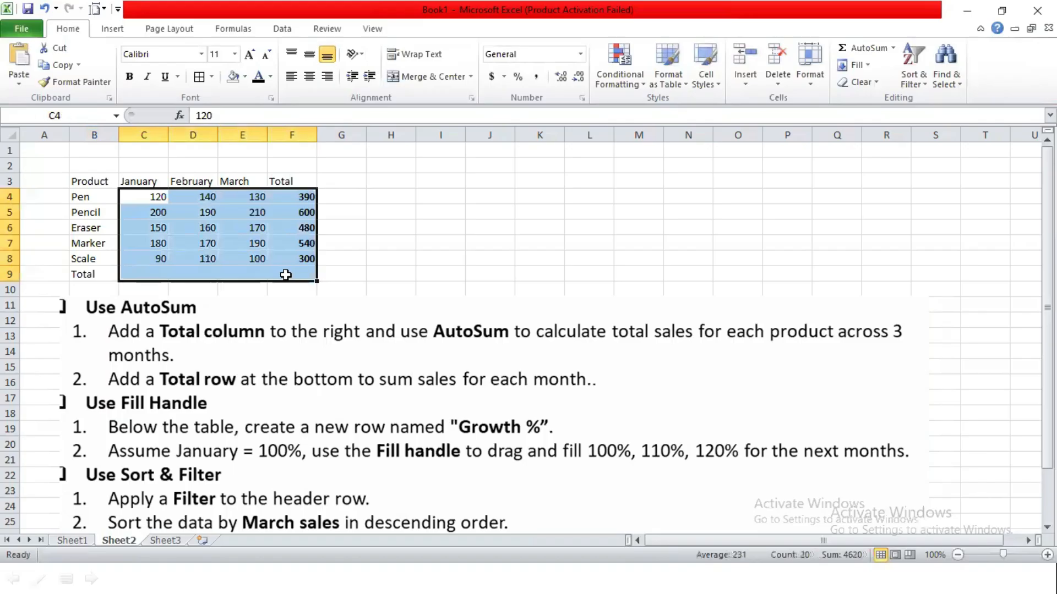
left_click(867, 49)
left_click(410, 260)
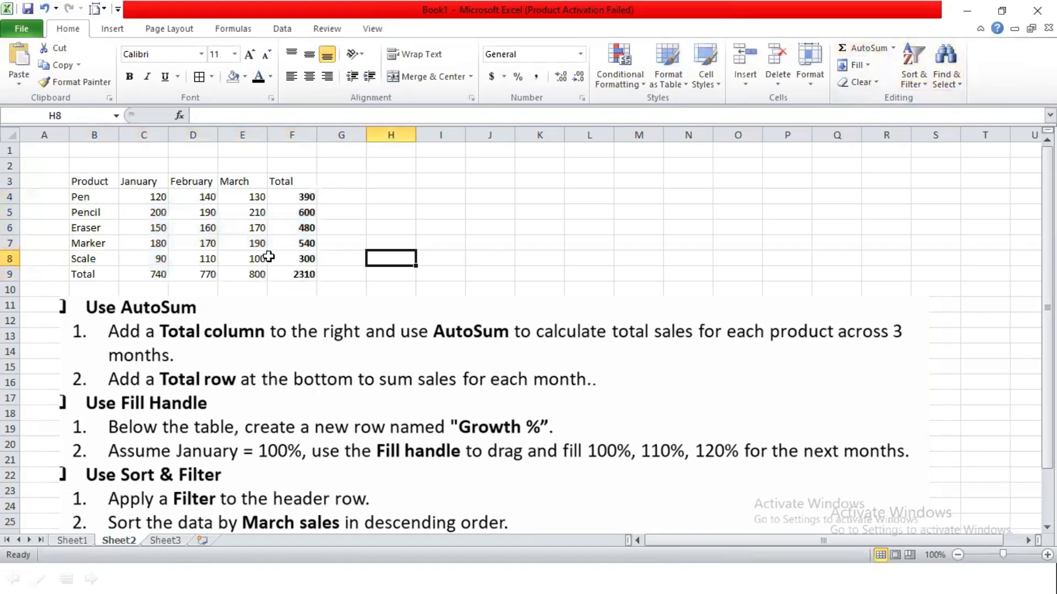
left_click_drag(160, 276, 252, 282)
key("ctrl+b")
left_click(490, 258)
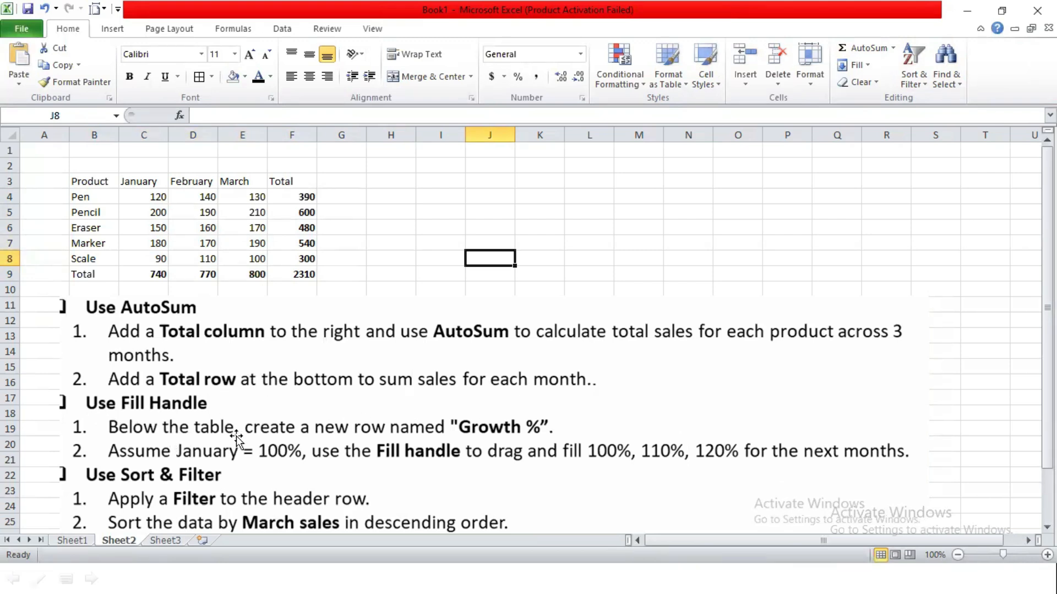
Step: Move the task picture slightly down and enter the row label Growth % in B10, below Total
left_click(378, 359)
left_click_drag(377, 359, 379, 385)
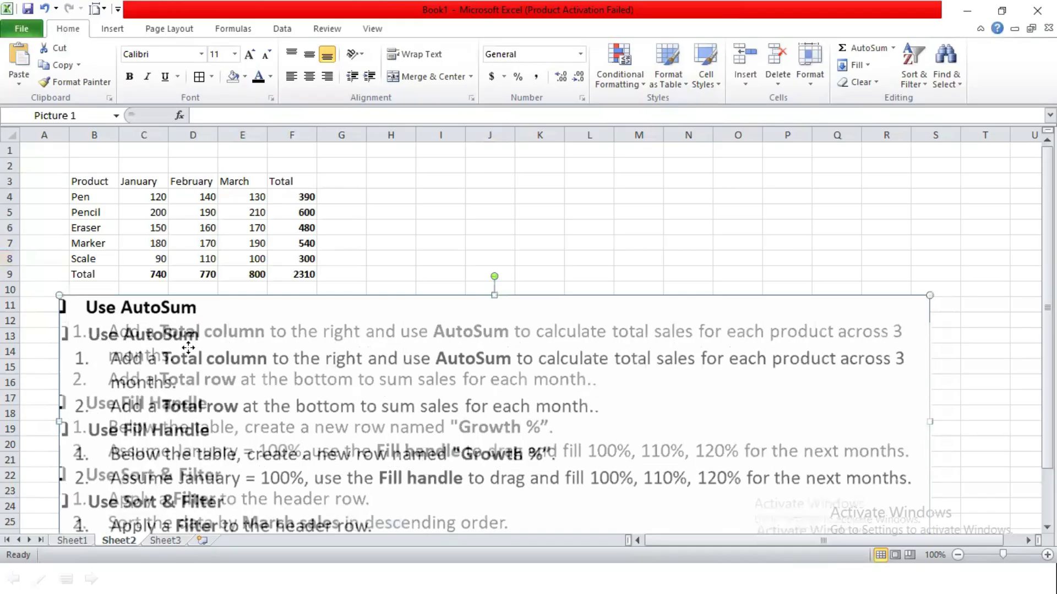
left_click(91, 286)
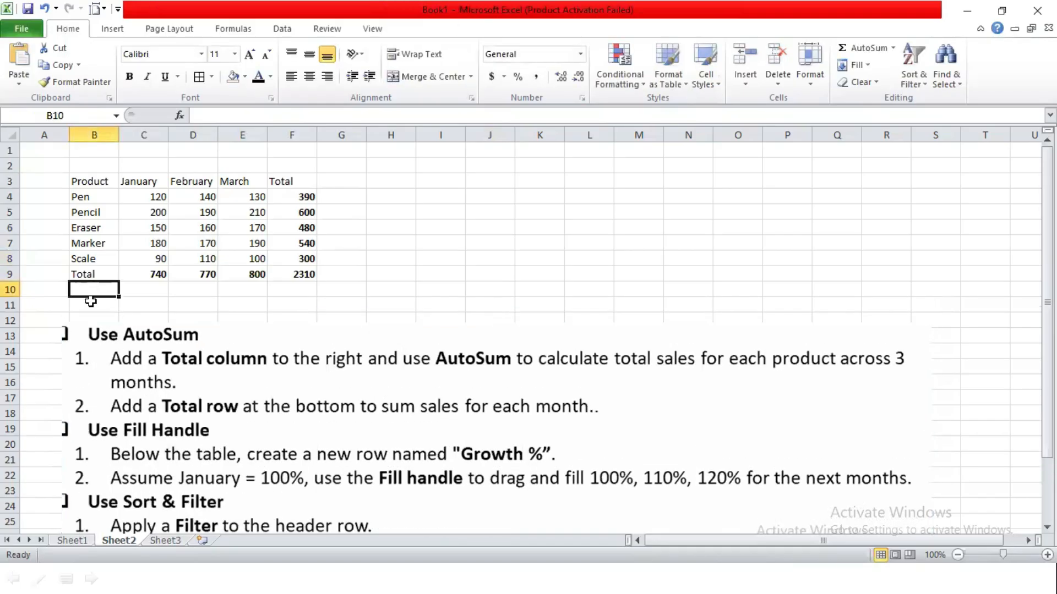
type("Gr")
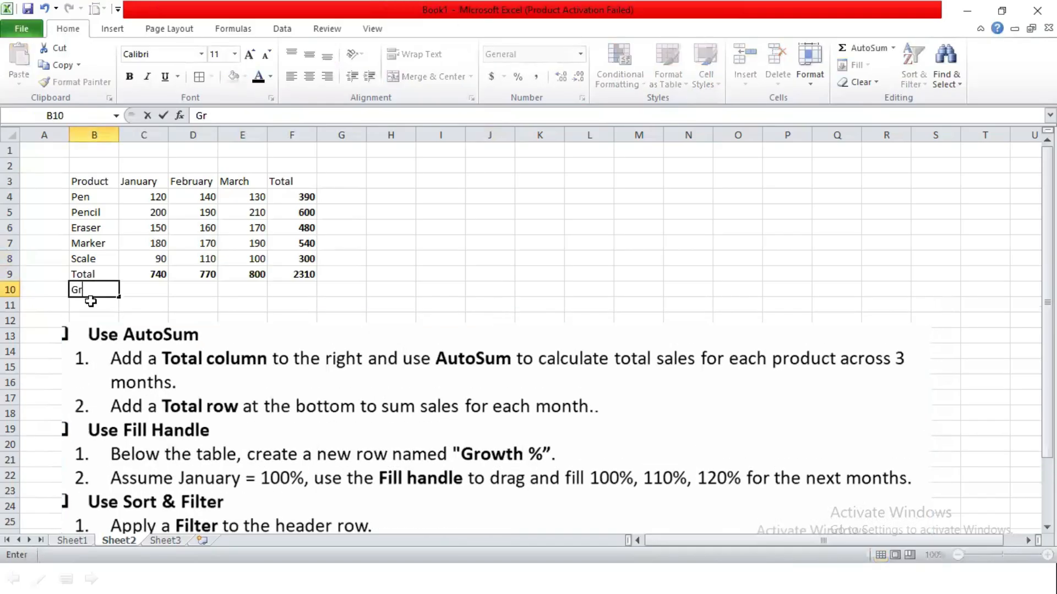
type("owth %")
key("Tab")
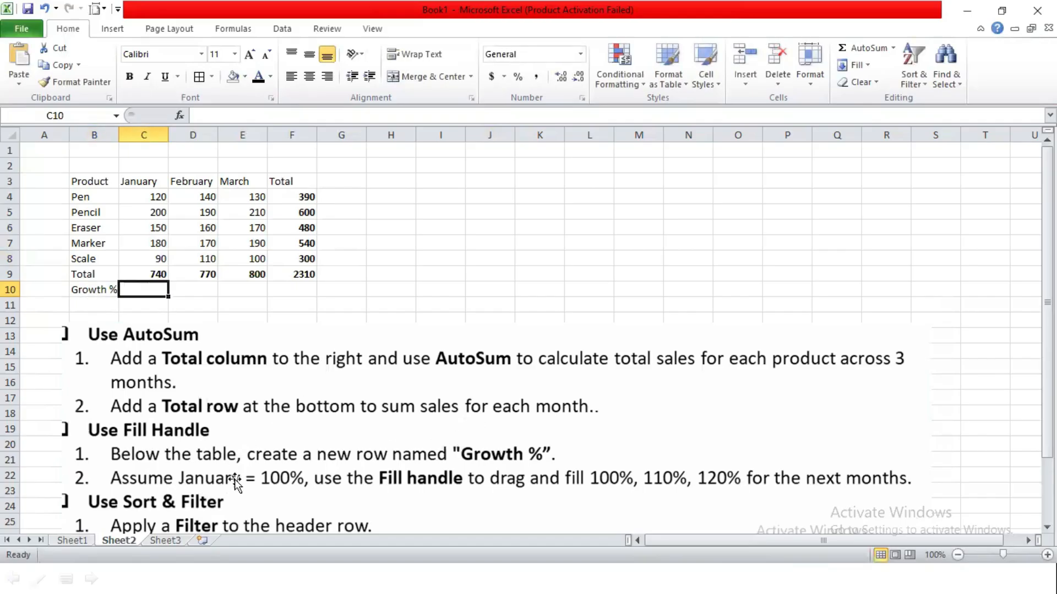
Step: Enter 100% in C10 and fill it across to E10 with the Fill Series option
type("100%")
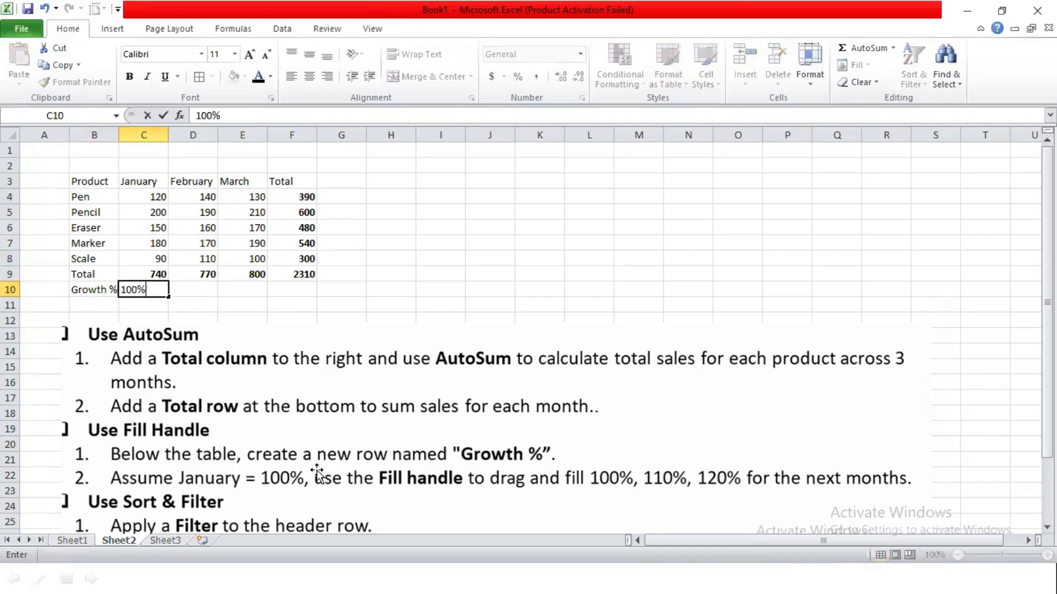
key("ctrl+Return")
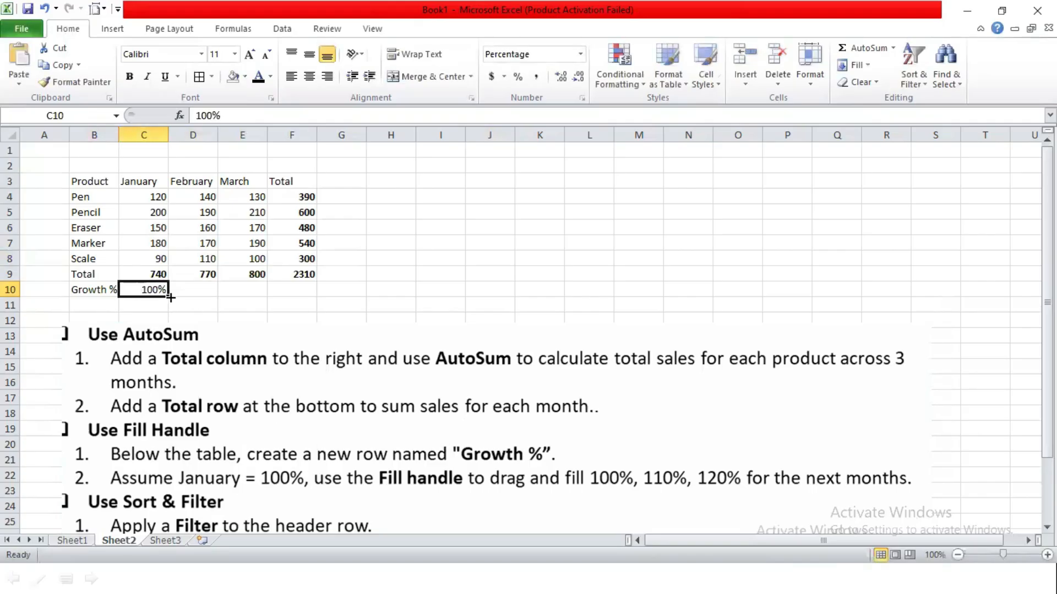
left_click_drag(167, 298, 268, 295)
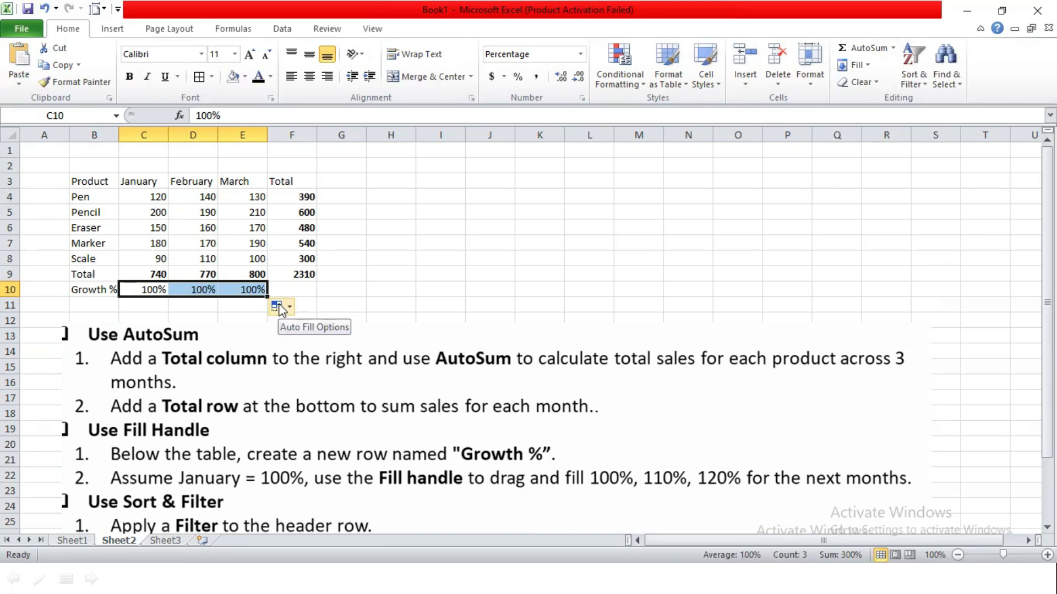
left_click(282, 310)
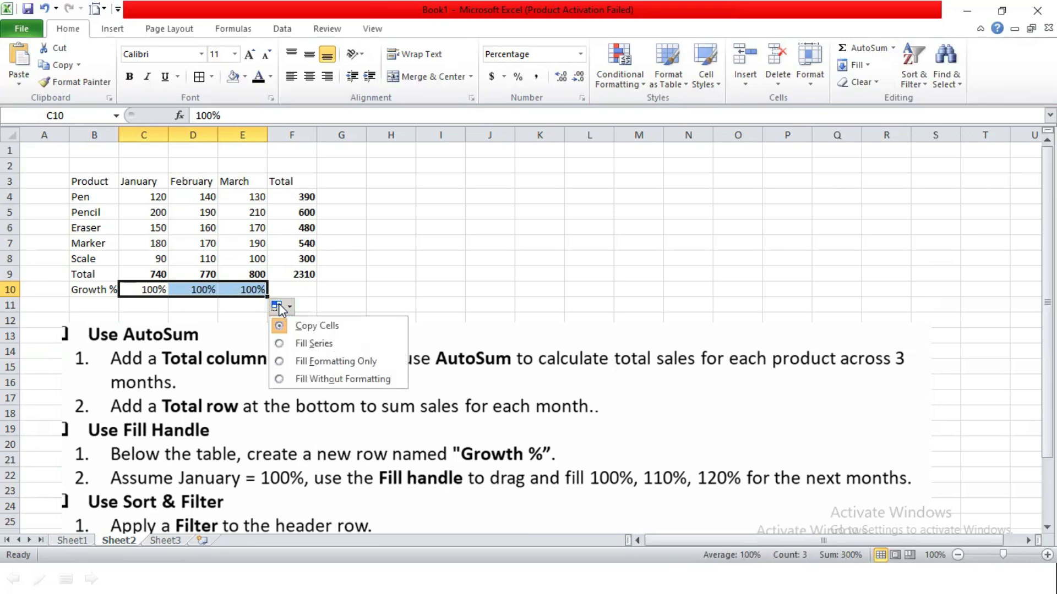
left_click(312, 344)
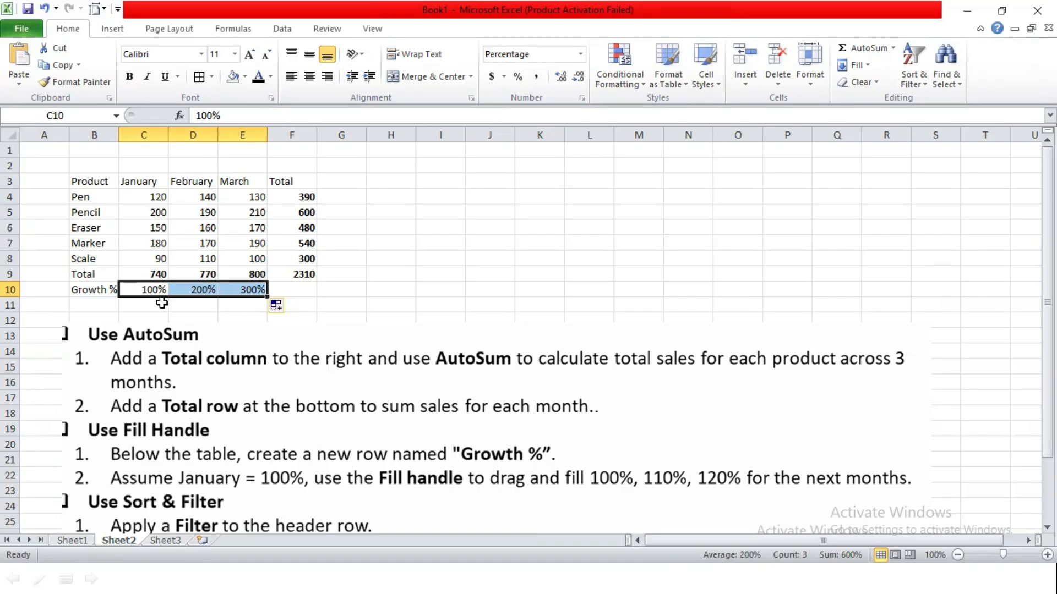
Step: Clear the filled February and March percentages in D10:E10
left_click(206, 289)
left_click(241, 289)
left_click_drag(208, 288, 226, 289)
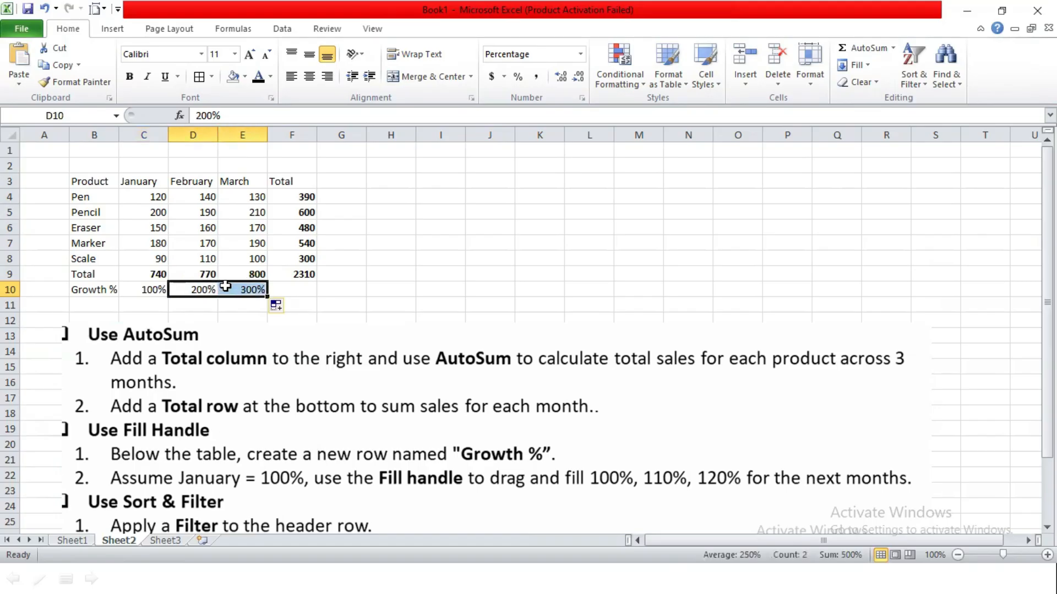
key("Delete")
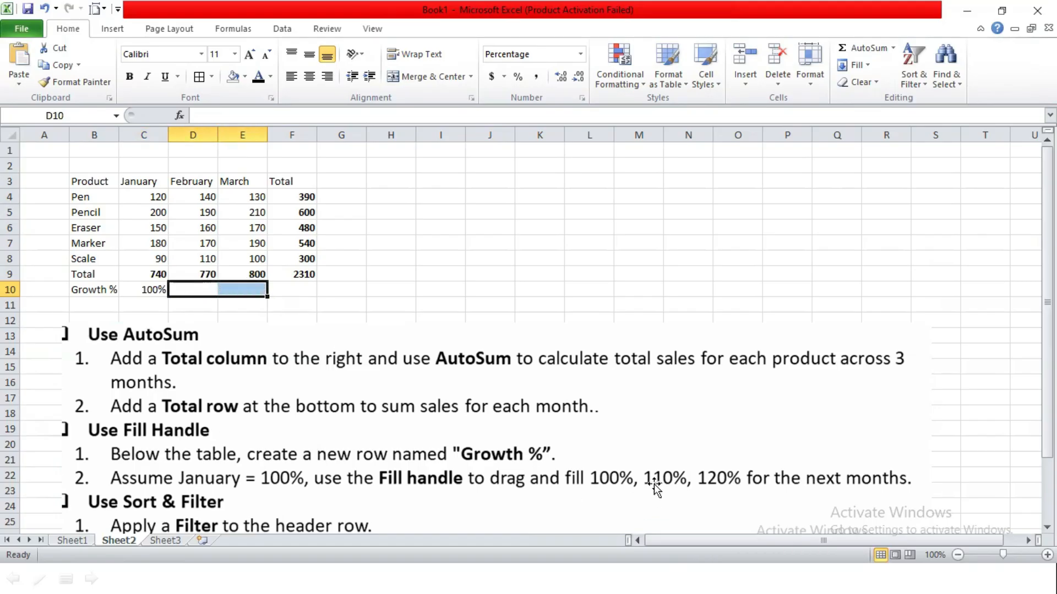
Step: Enter 110% in D10 and extend the C10:D10 pattern with the Fill Handle across row 10 to O10
left_click(197, 290)
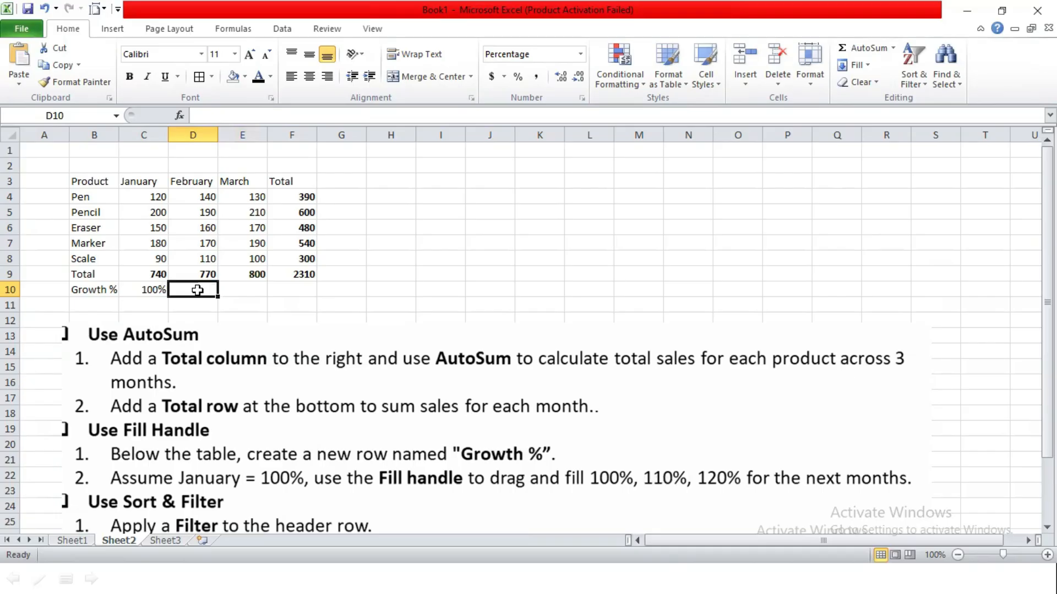
type("110")
key("Tab")
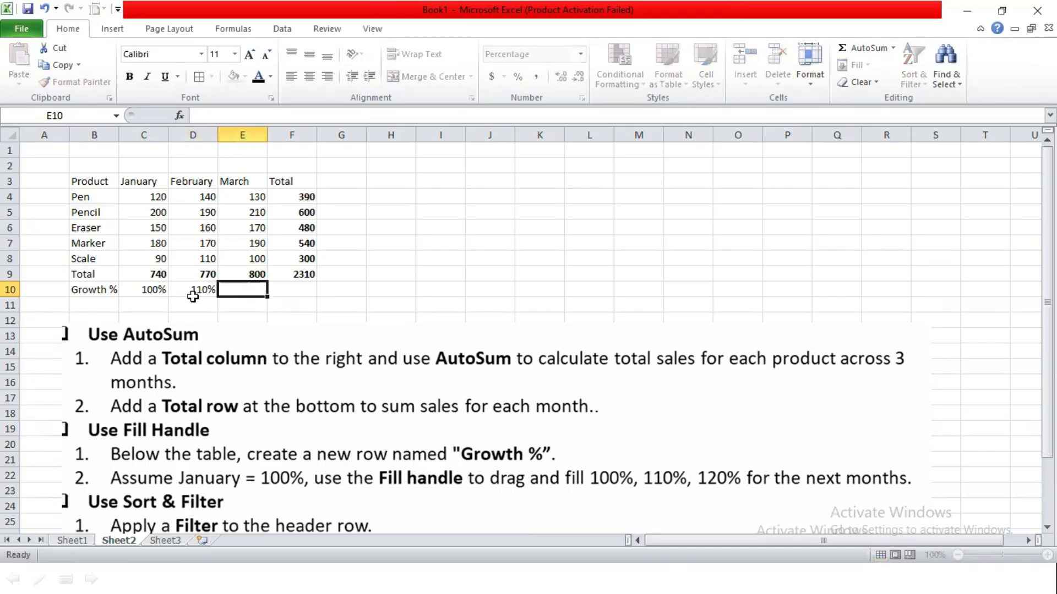
left_click_drag(156, 290, 751, 299)
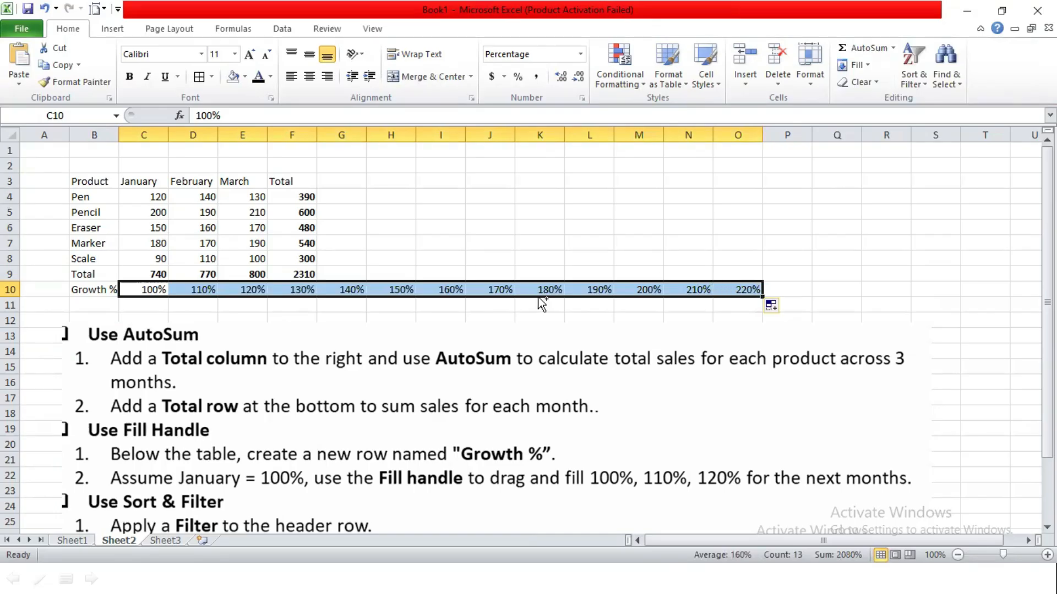
Step: Undo the long fill across row 10 and clear the March growth value in E10
key("ctrl+z")
left_click(196, 292)
left_click(245, 289)
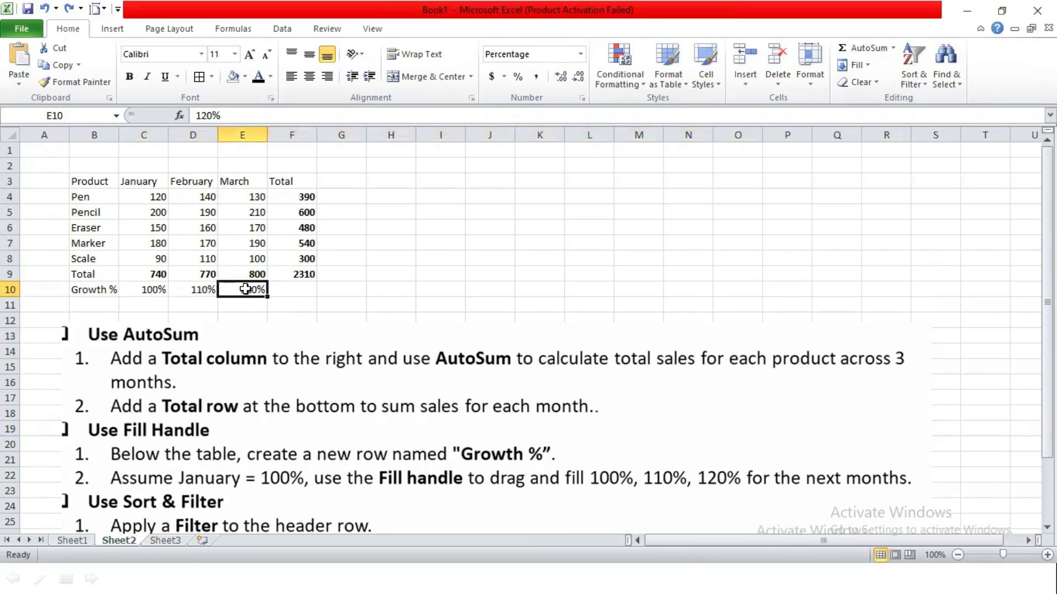
key("Delete")
Step: Try 150% in D10 with the C10:D10 series filled across to N10, and clear all values in C10:N10
left_click(216, 290)
type("150")
key("Tab")
left_click_drag(146, 291, 704, 298)
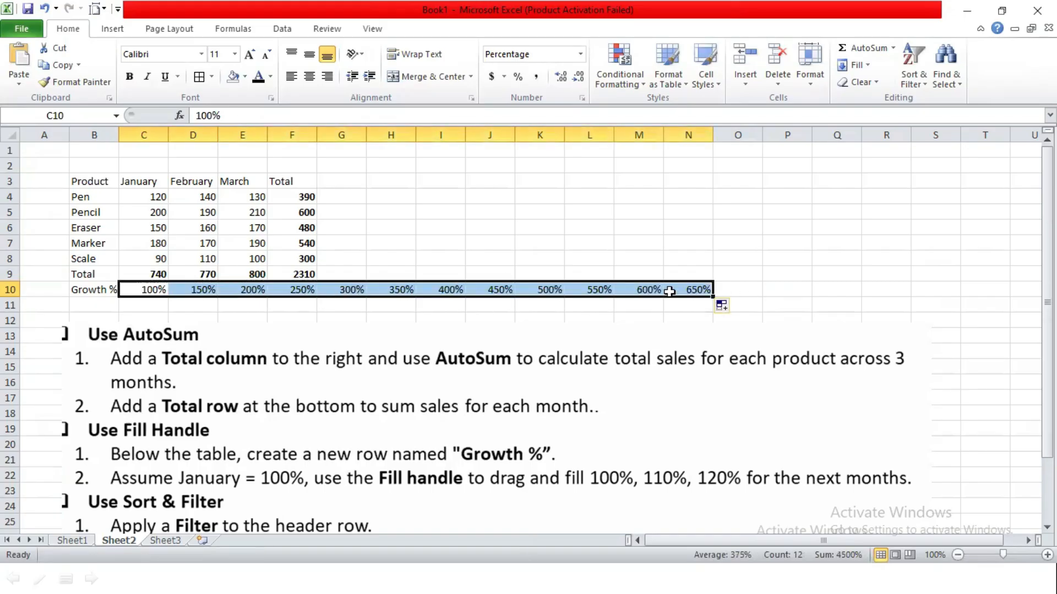
key("Delete")
Step: Enter 100% in C10 and 110% in D10, and extend the series to E10 with the Fill Handle
left_click(153, 287)
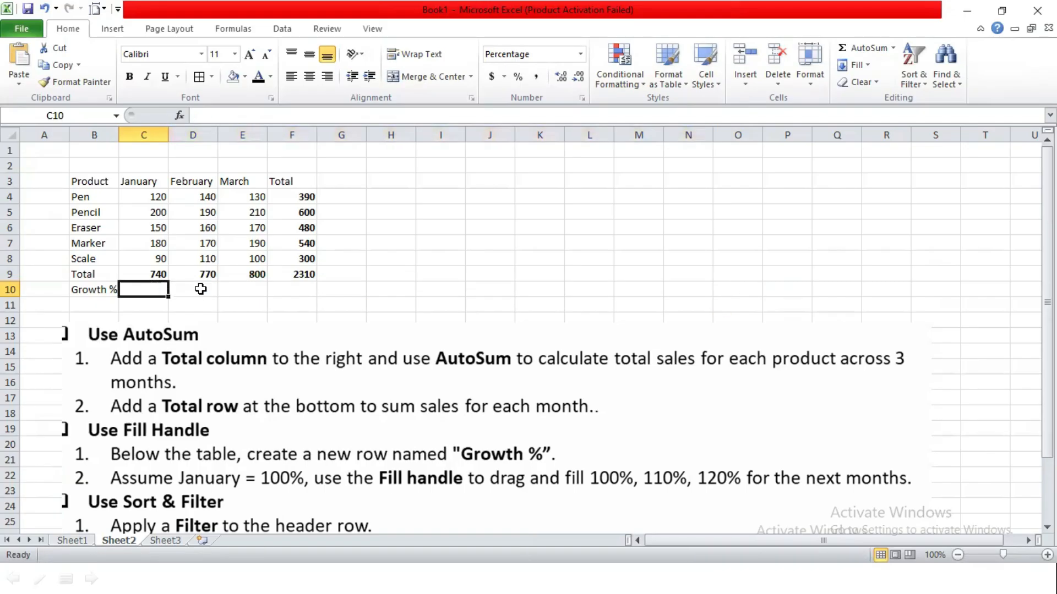
type("11")
key("BackSpace")
type("00")
key("Tab")
type("1")
key("BackSpace")
type("10")
key("BackSpace")
type("10")
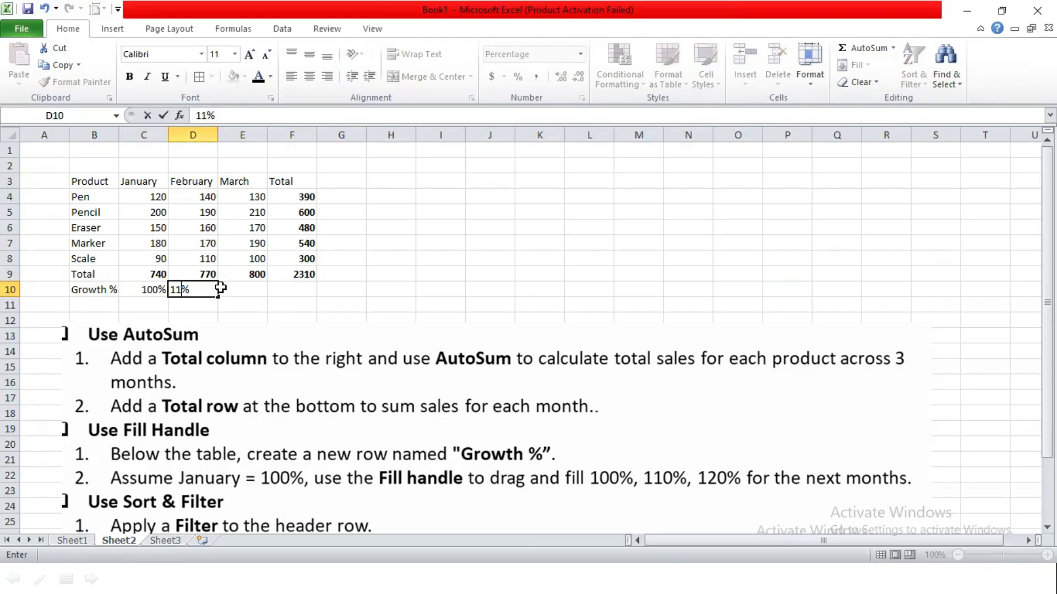
key("Tab")
left_click_drag(154, 282, 249, 300)
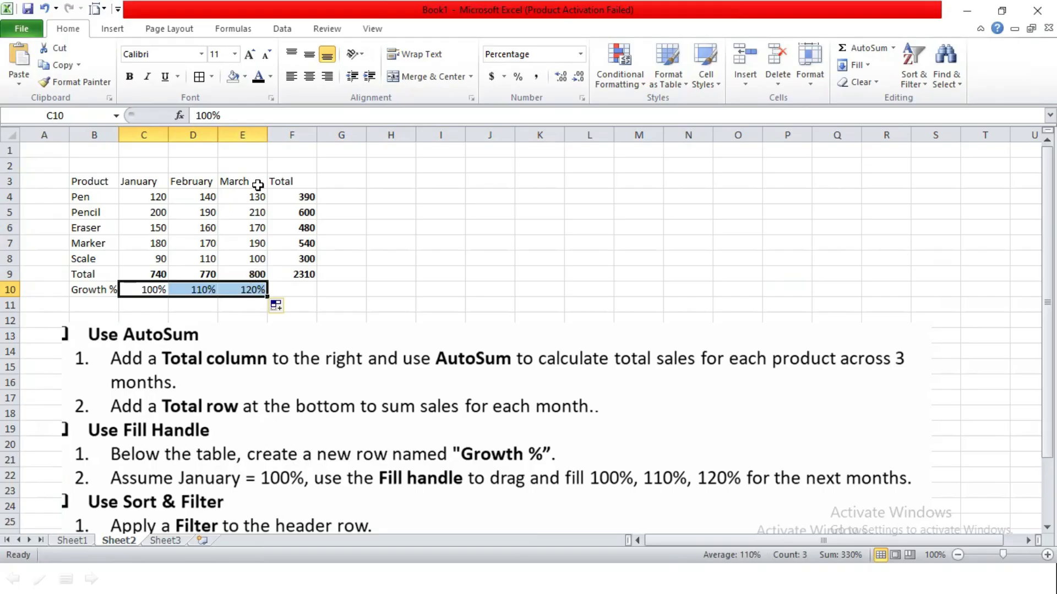
left_click(161, 180)
left_click_drag(161, 180, 234, 180)
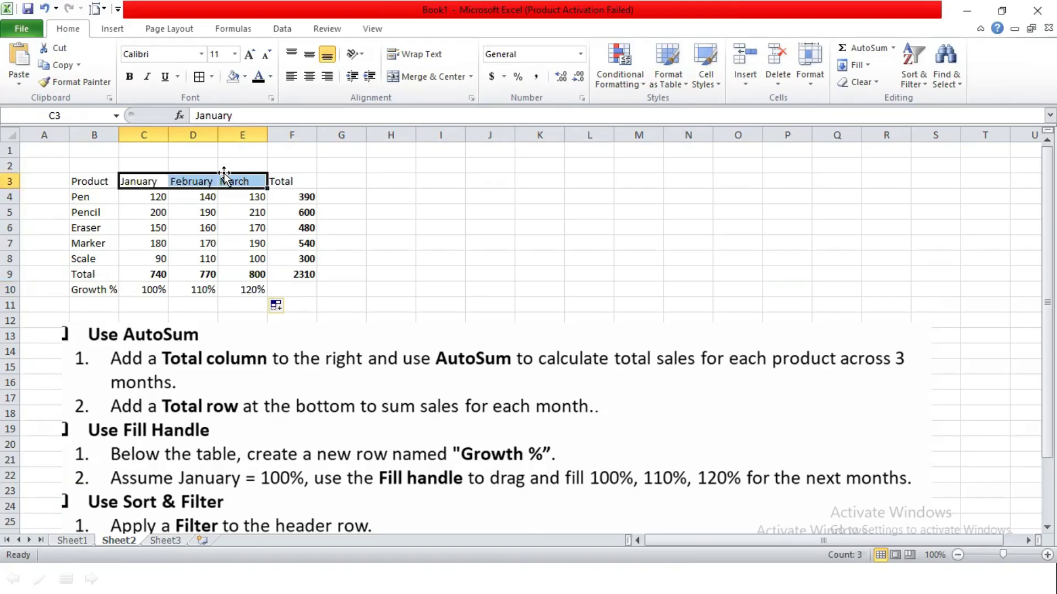
left_click_drag(278, 181, 627, 196)
left_click(539, 261)
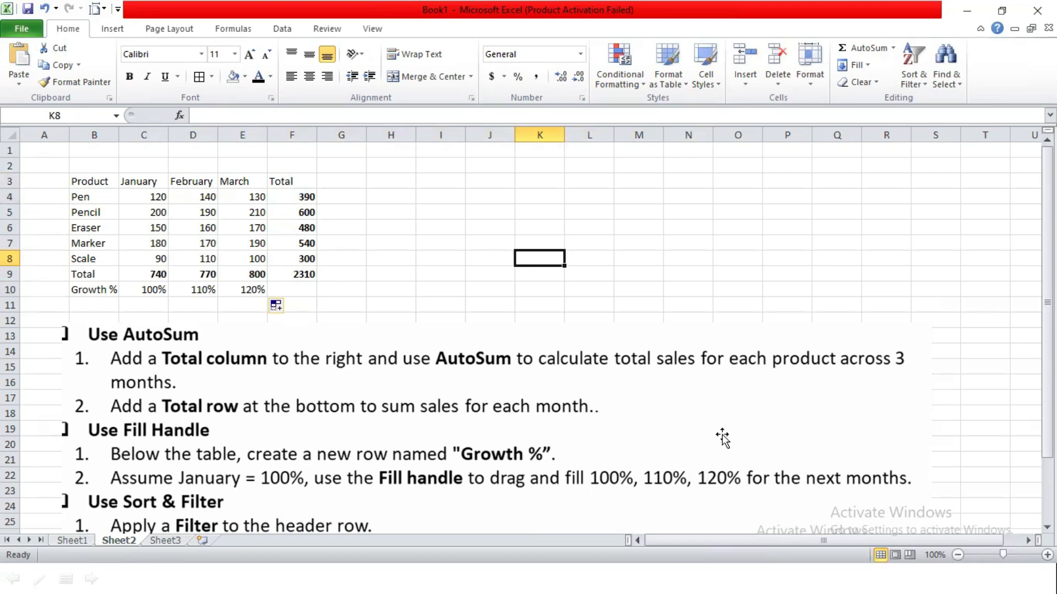
Step: Apply a Filter to the table's header row B3:F3
scroll(293, 456, "down", 1)
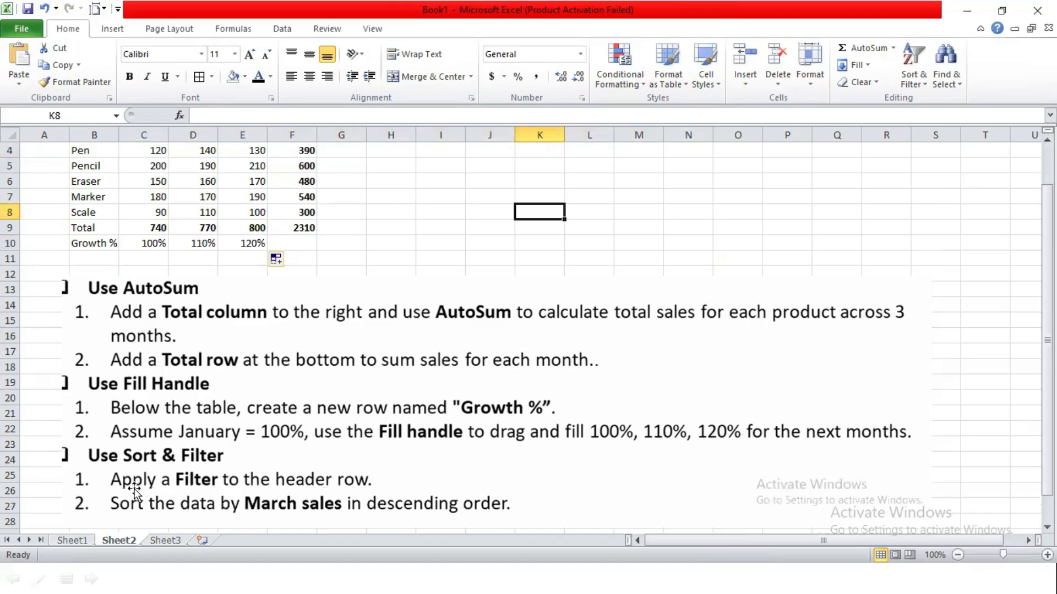
scroll(242, 369, "up", 1)
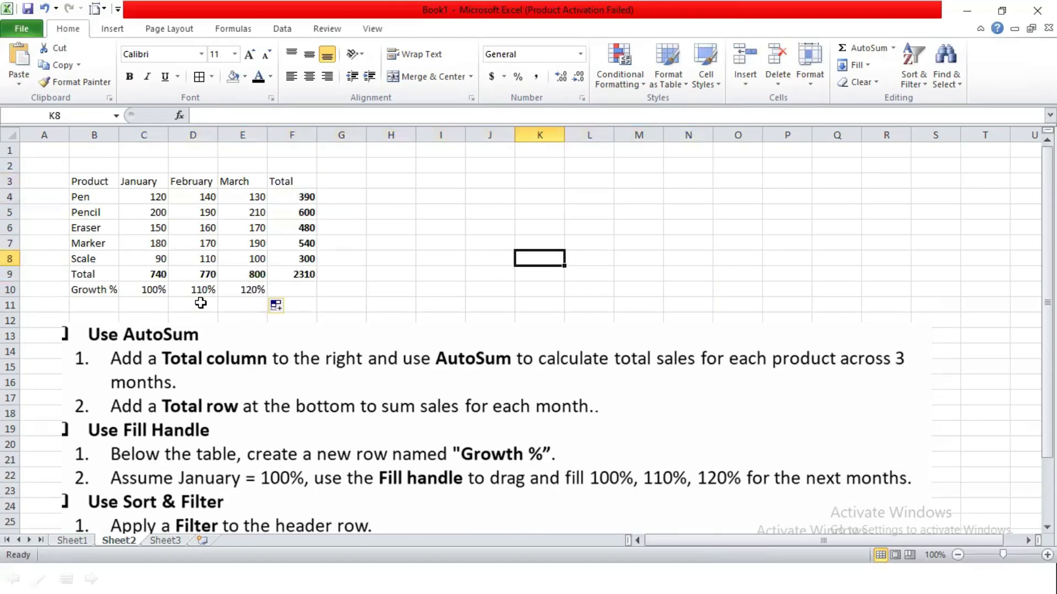
left_click_drag(93, 181, 299, 179)
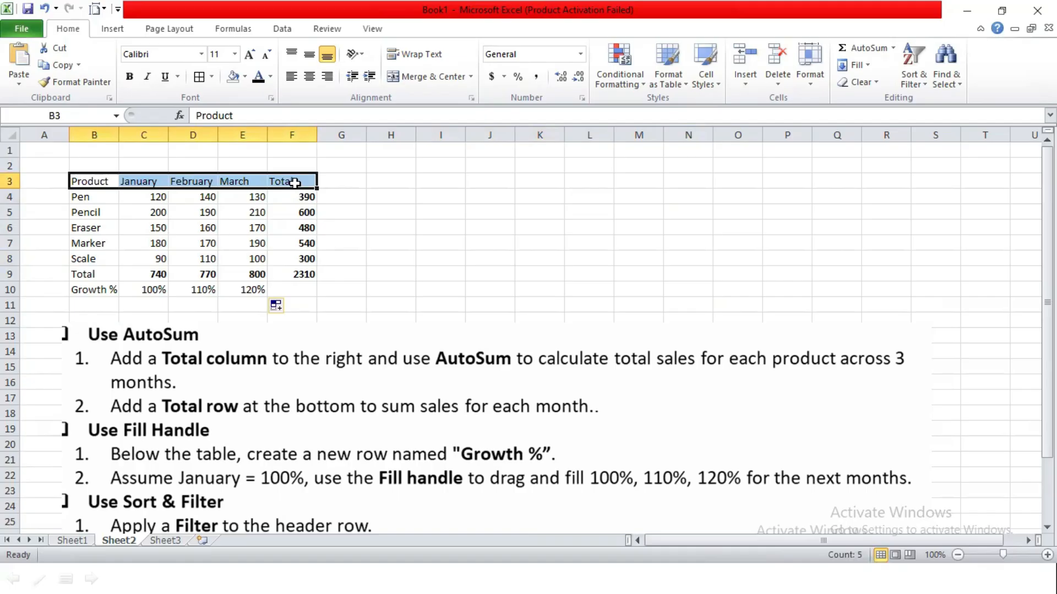
left_click(911, 80)
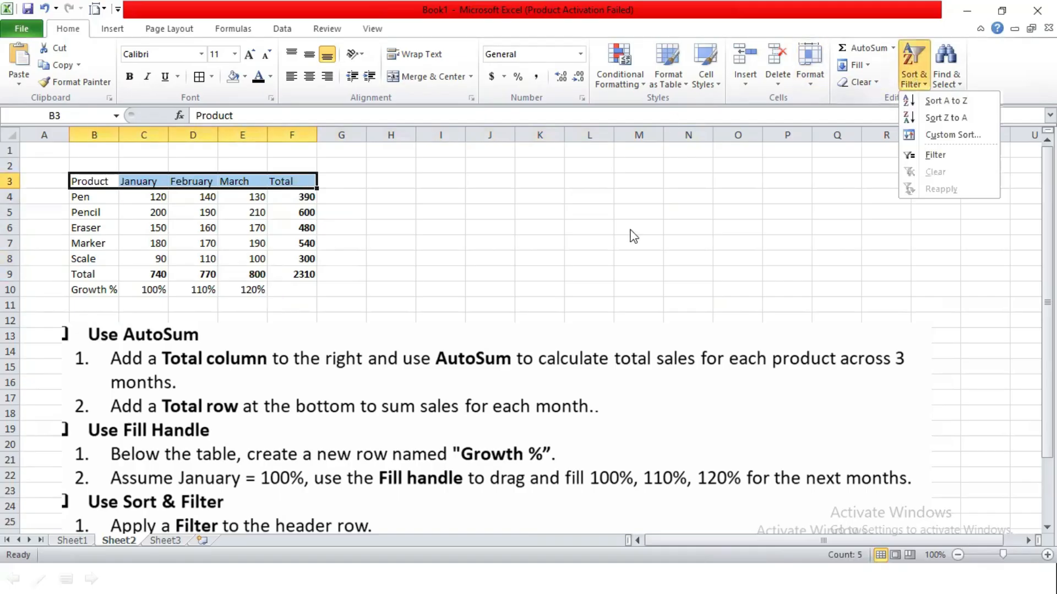
left_click(114, 190)
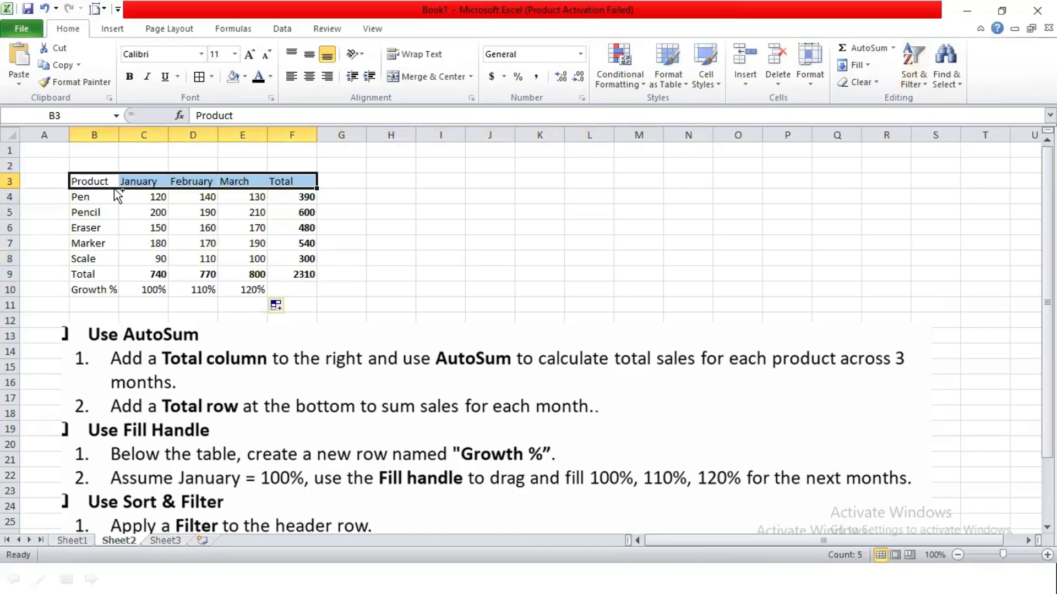
key("ctrl+shift+l")
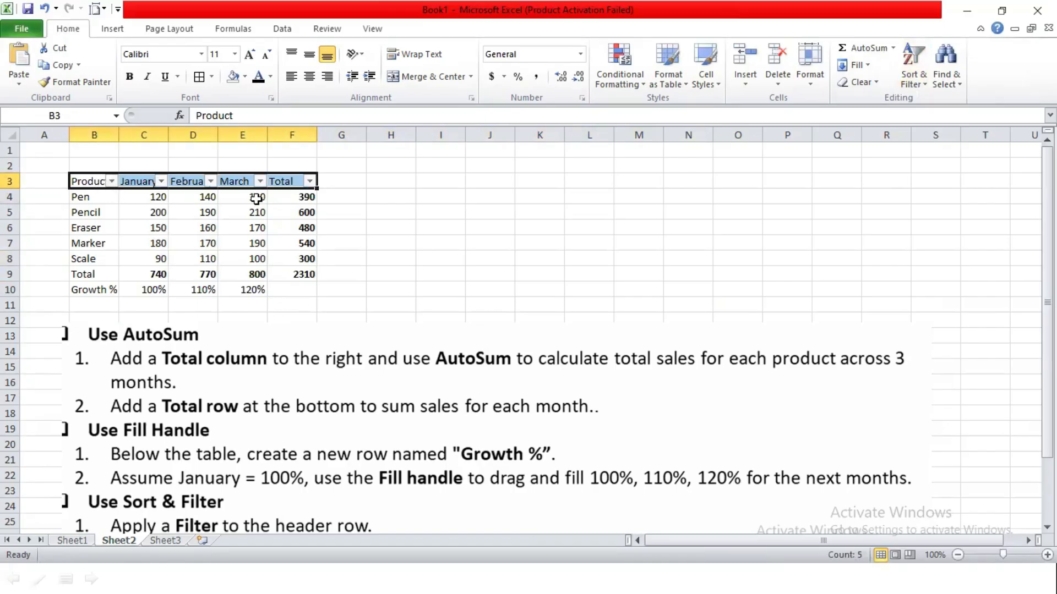
Step: Filter the Product column to show only Pen, and clear that filter again
left_click(111, 181)
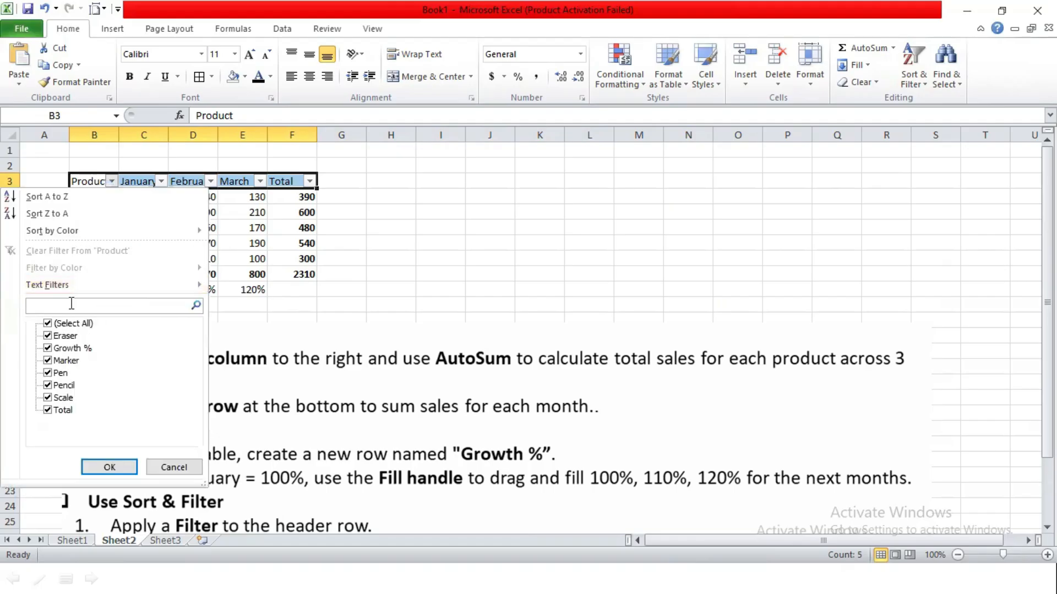
type("pen")
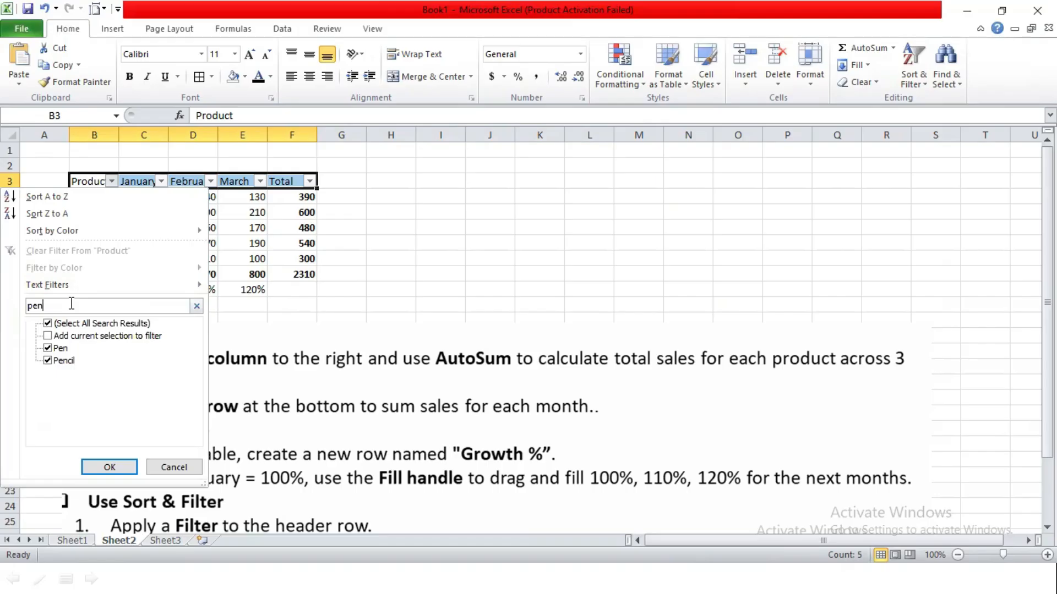
left_click(66, 365)
left_click(118, 469)
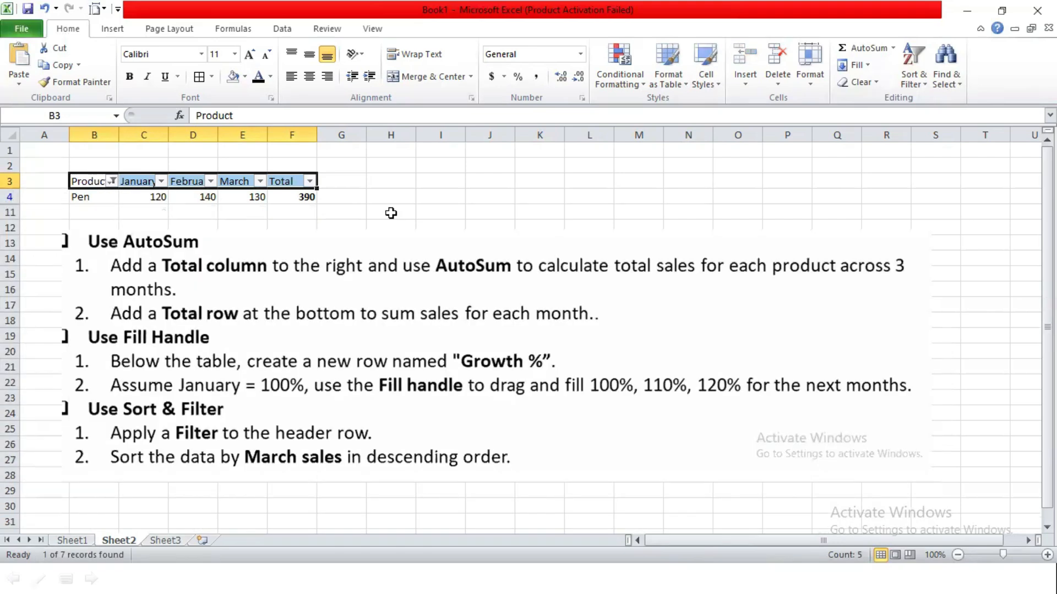
left_click(112, 181)
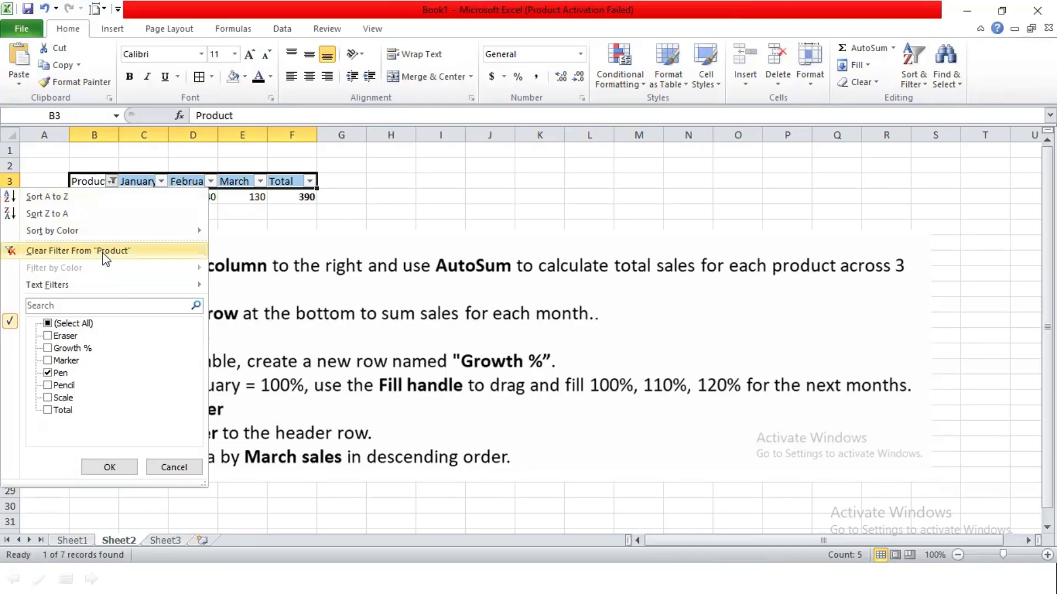
left_click(131, 253)
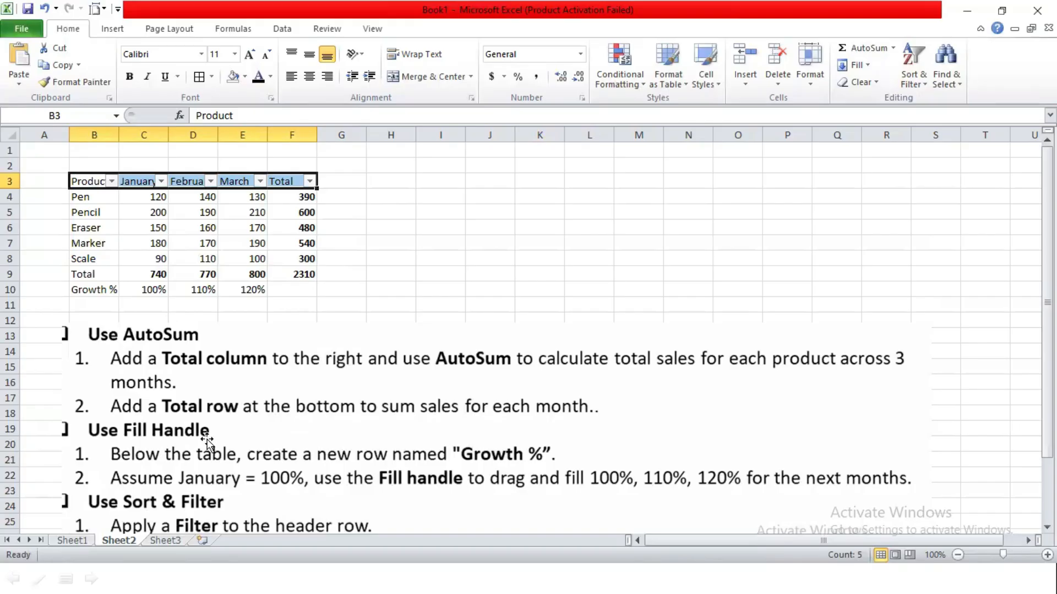
Step: Insert a blank row above the Total row to separate it from the product data
scroll(128, 517, "down", 1)
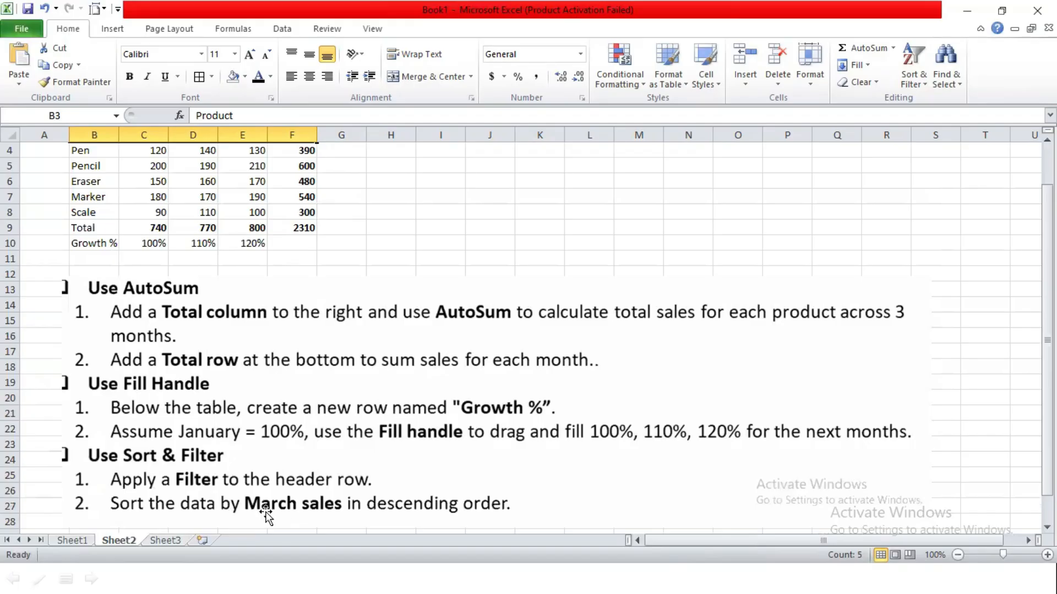
scroll(319, 343, "up", 1)
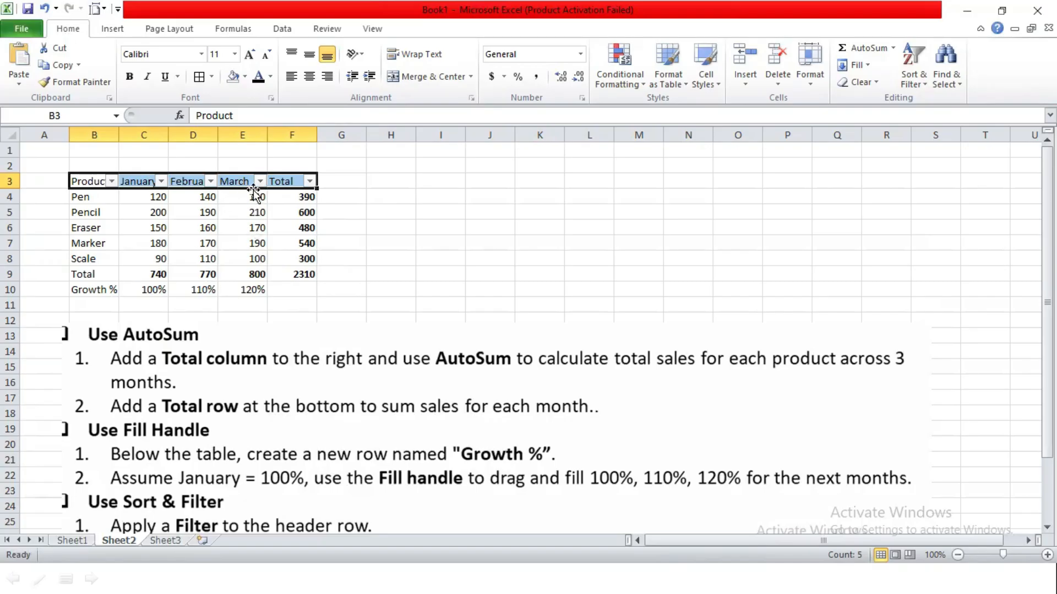
left_click_drag(251, 196, 250, 244)
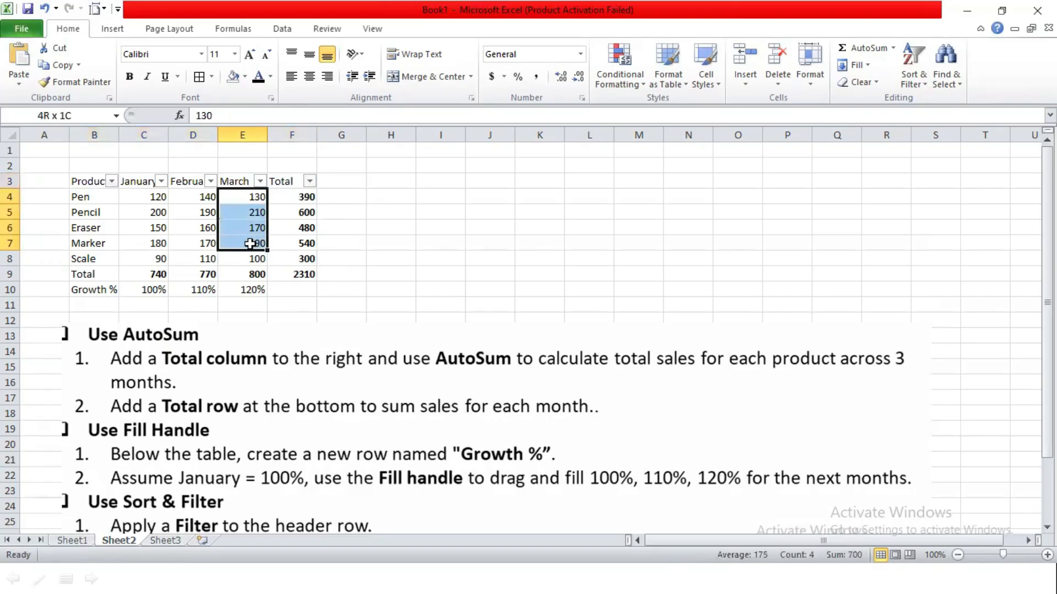
left_click(248, 274)
left_click(12, 273)
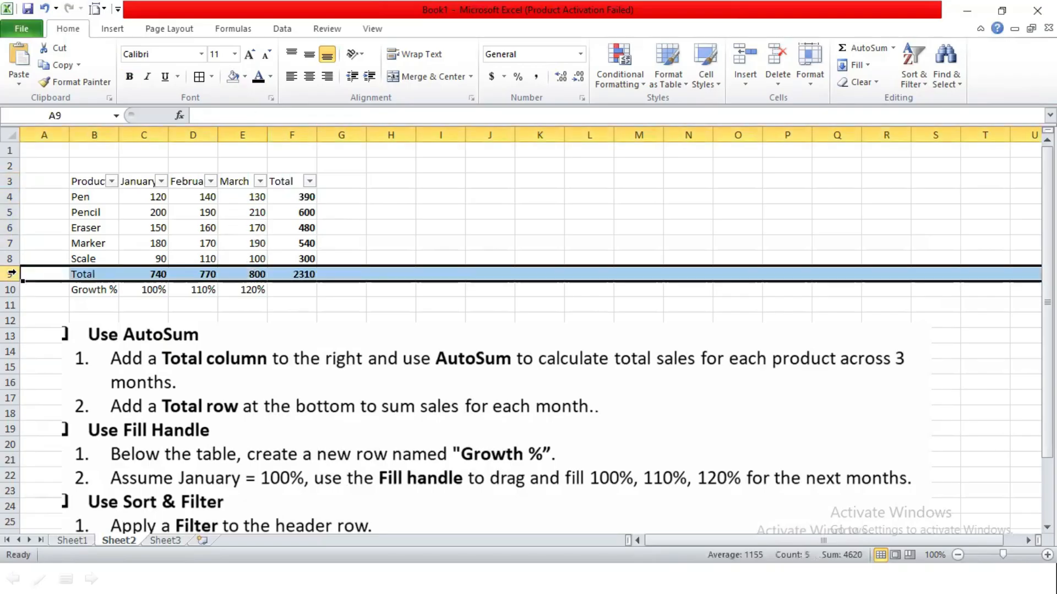
key("ctrl+shift+plus")
left_click(283, 290)
Step: Sort the March sales in E4:E8 from largest to smallest, and undo both the sort and the row insertion
left_click_drag(257, 200, 258, 259)
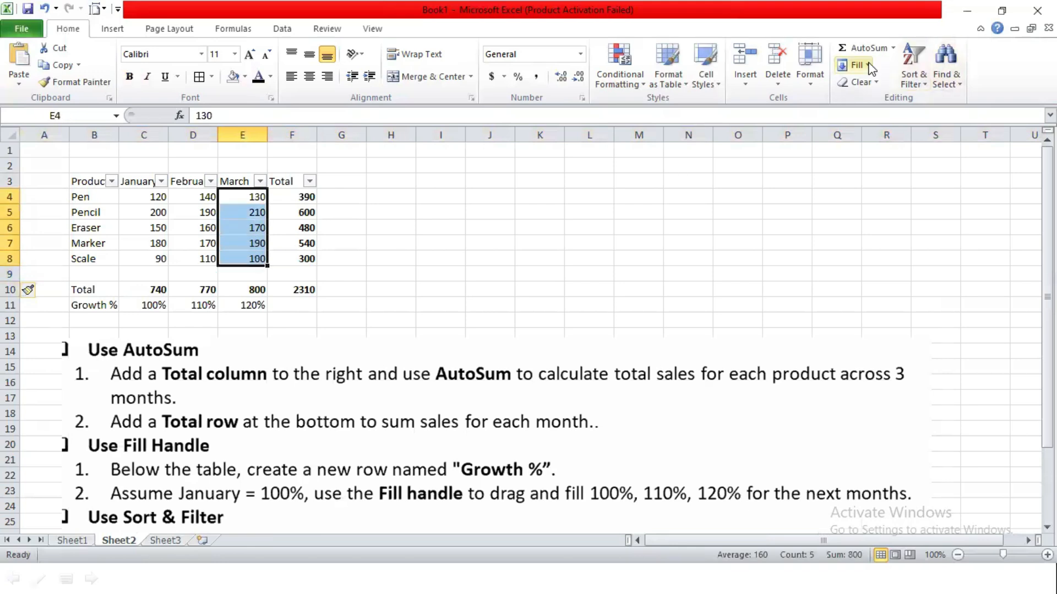
left_click(914, 75)
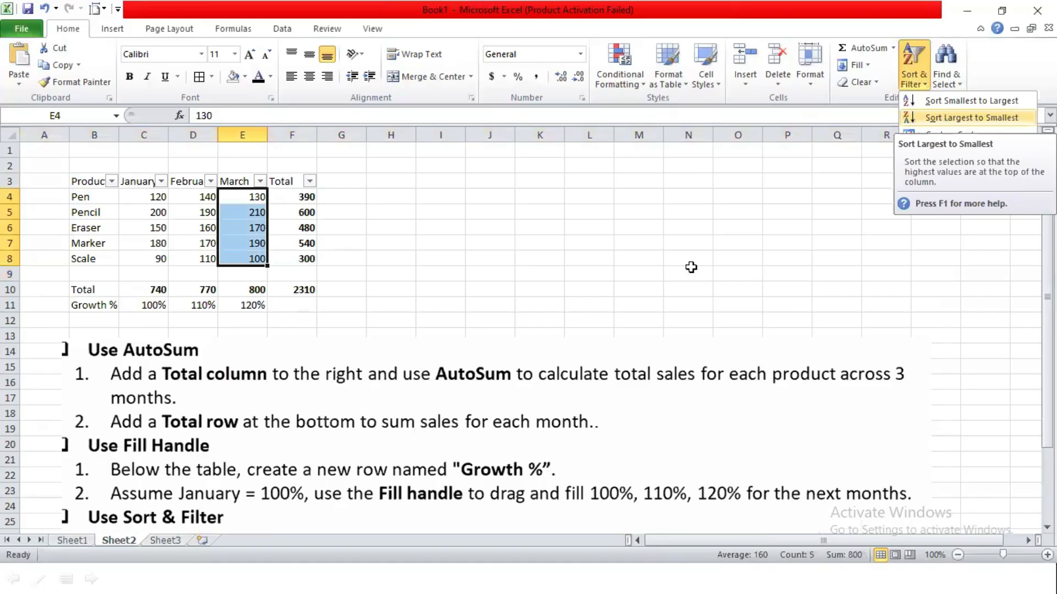
key("Return")
left_click(237, 198)
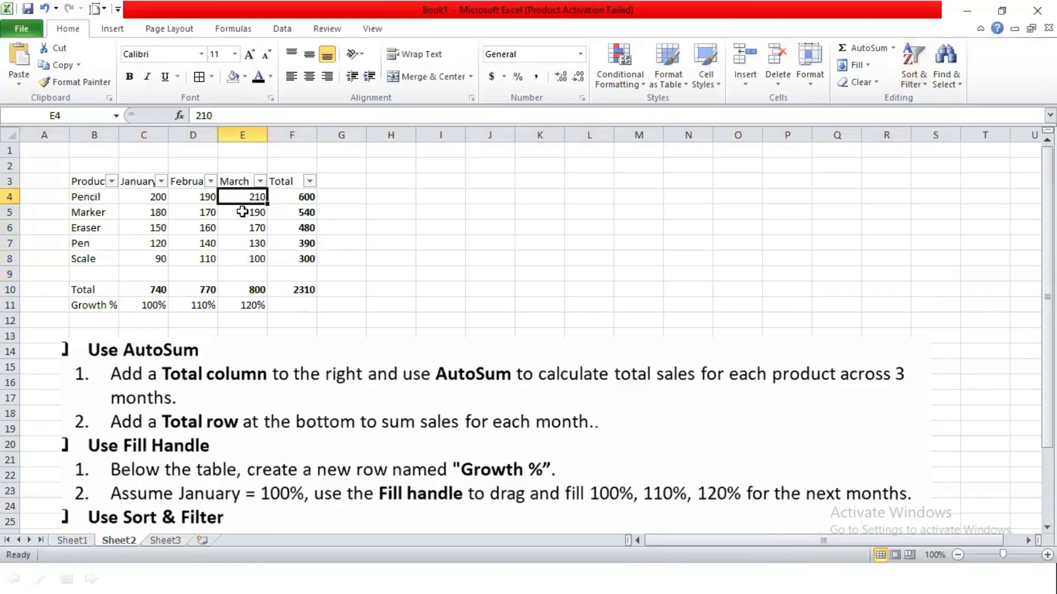
left_click(242, 212)
left_click(245, 228)
left_click(245, 250)
left_click(247, 262)
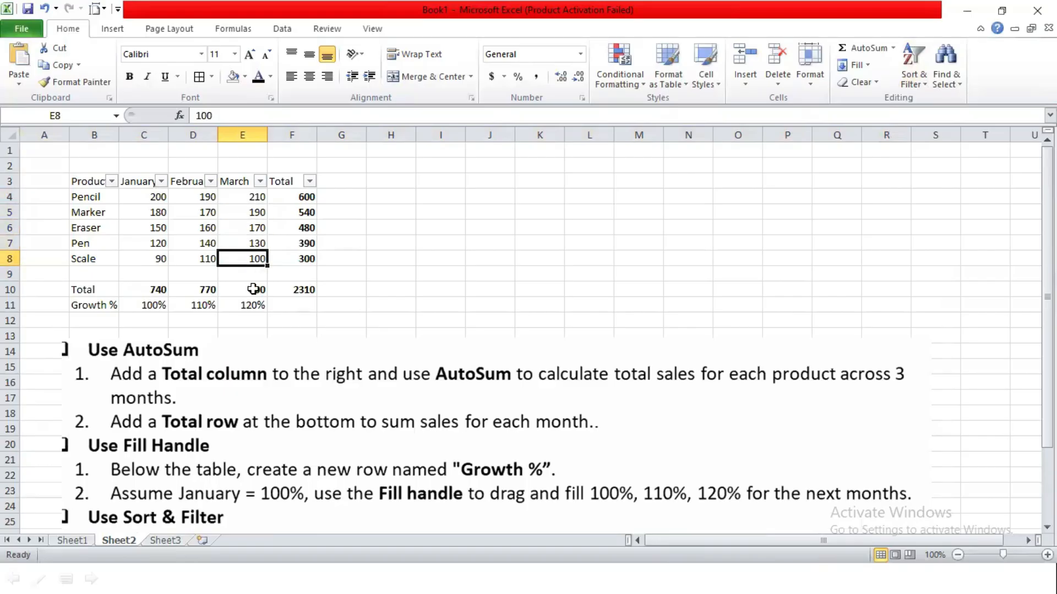
key("ctrl+z")
key("ctrl+z")
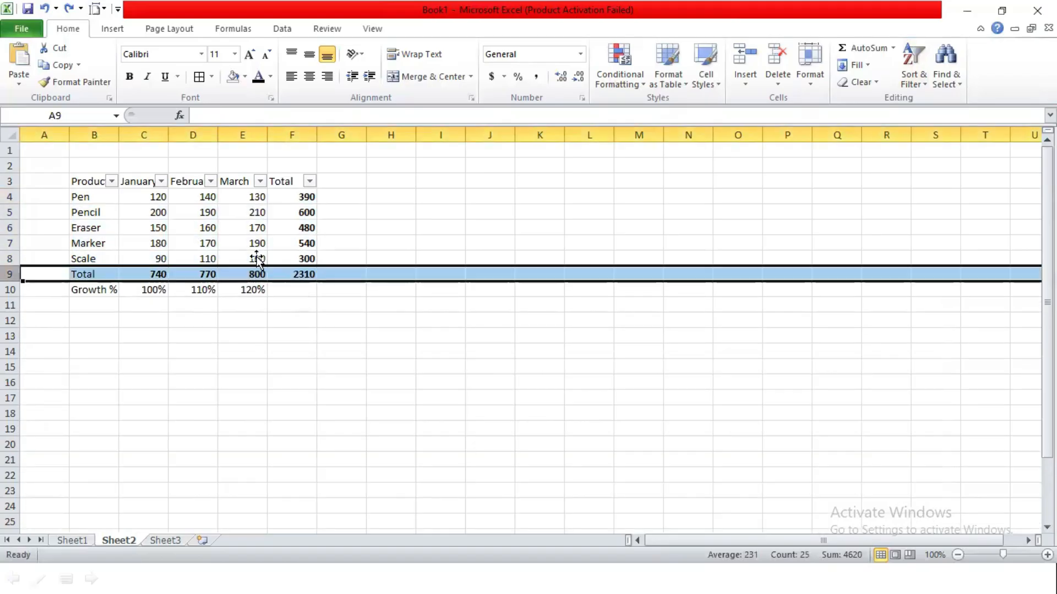
Step: Try sorting the March sales in E4:E8 from largest to smallest with the selection expanded, twice, undoing each sort
left_click_drag(250, 197, 254, 259)
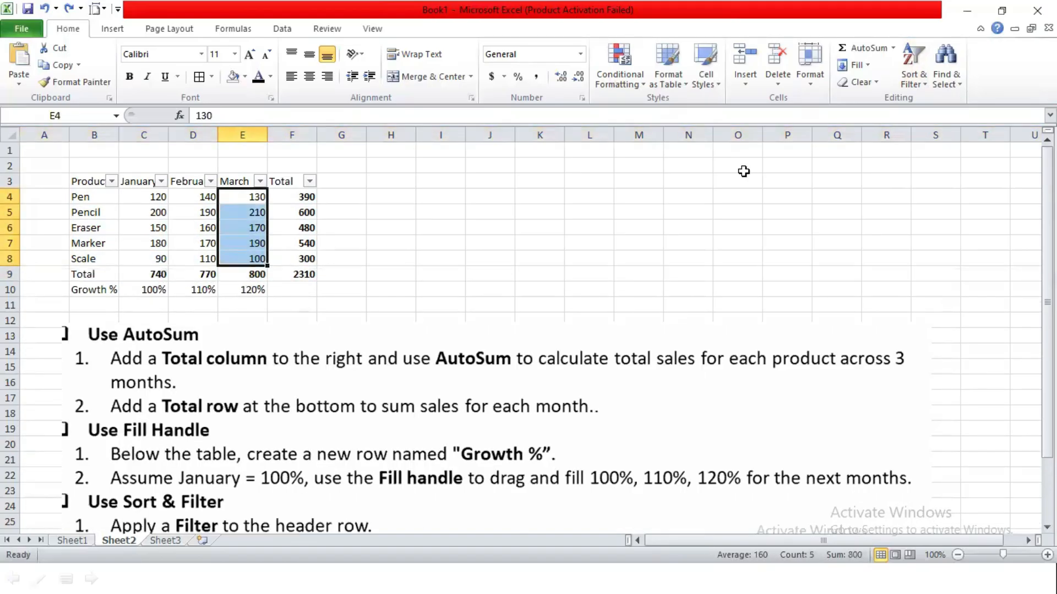
left_click(909, 82)
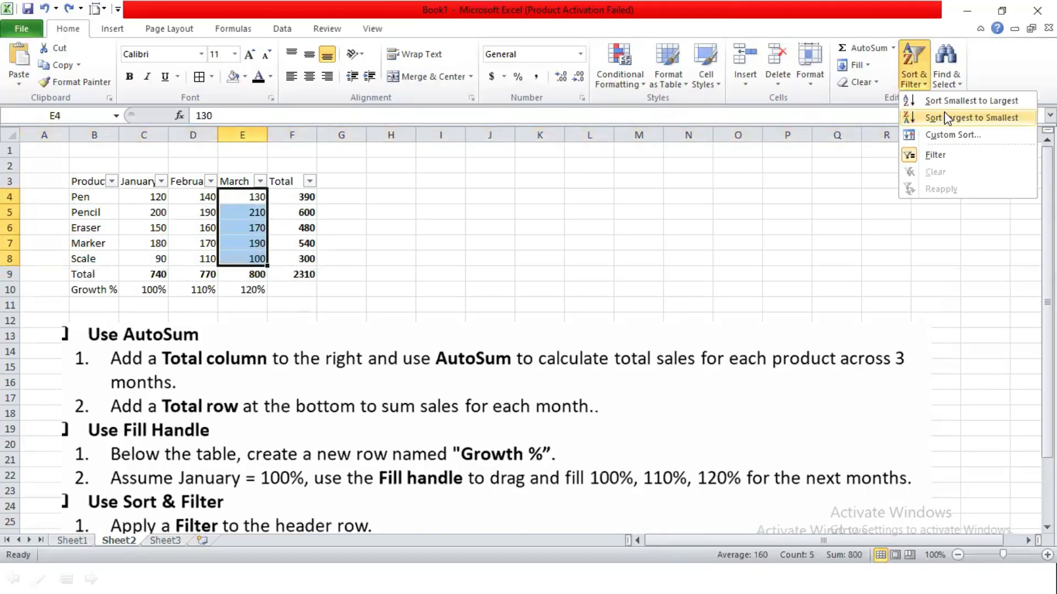
key("Return")
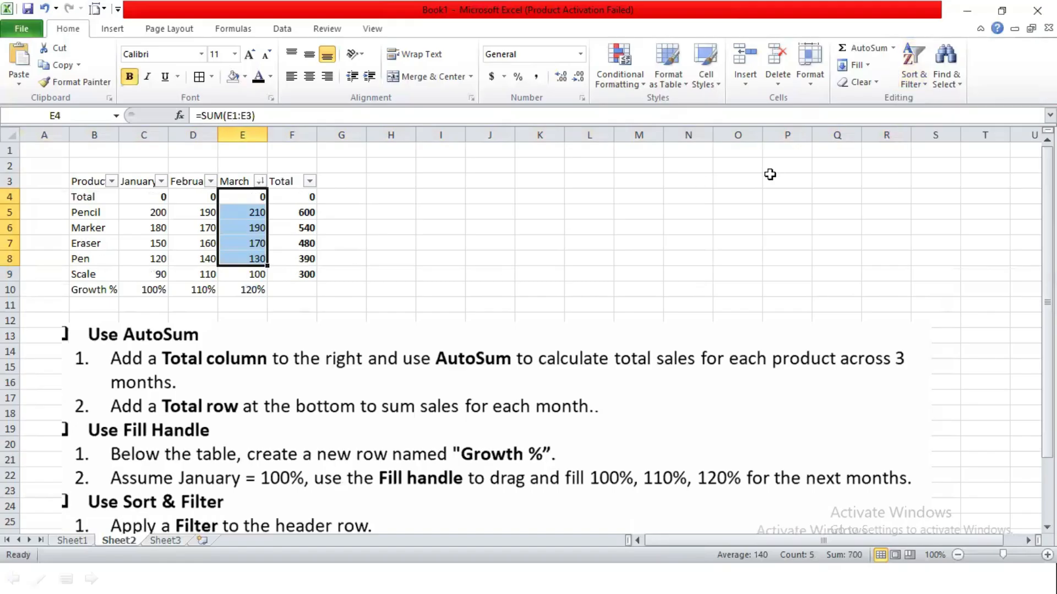
key("ctrl+z")
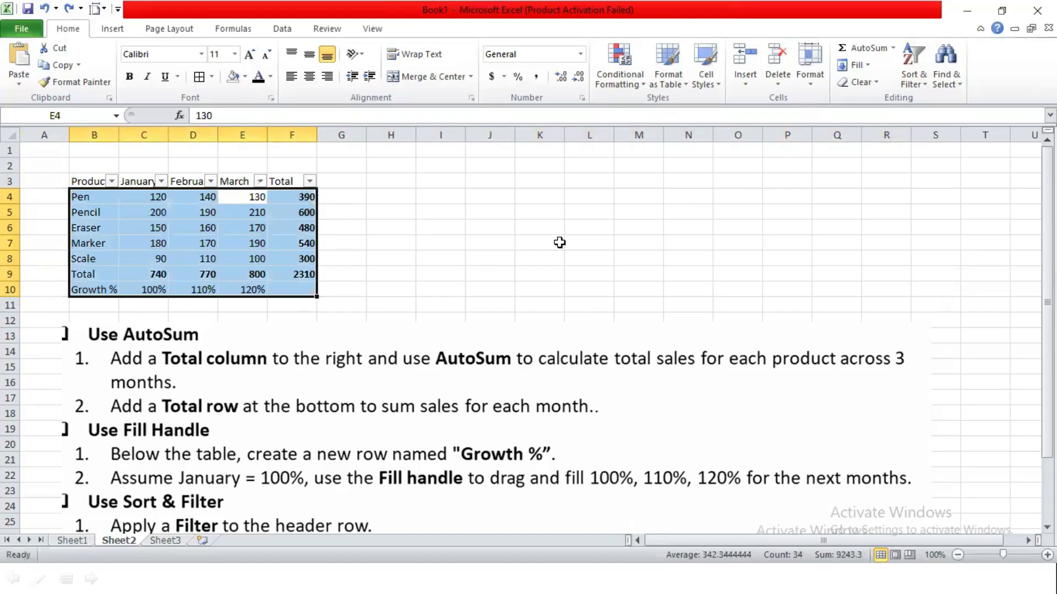
left_click(541, 245)
left_click_drag(259, 196, 256, 256)
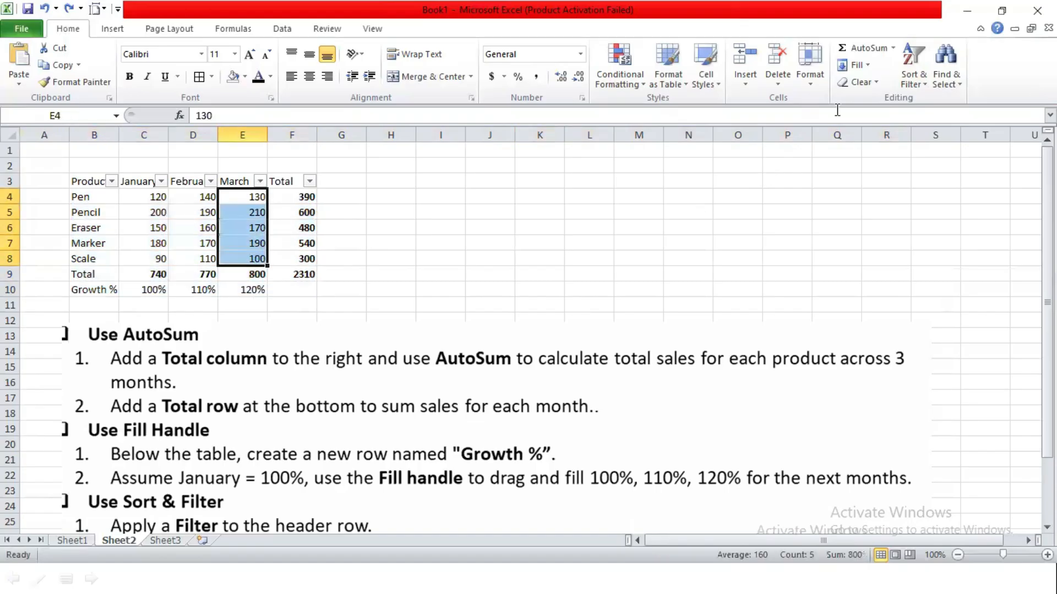
left_click(923, 67)
left_click(944, 118)
left_click(712, 269)
key("ctrl+z")
left_click(390, 259)
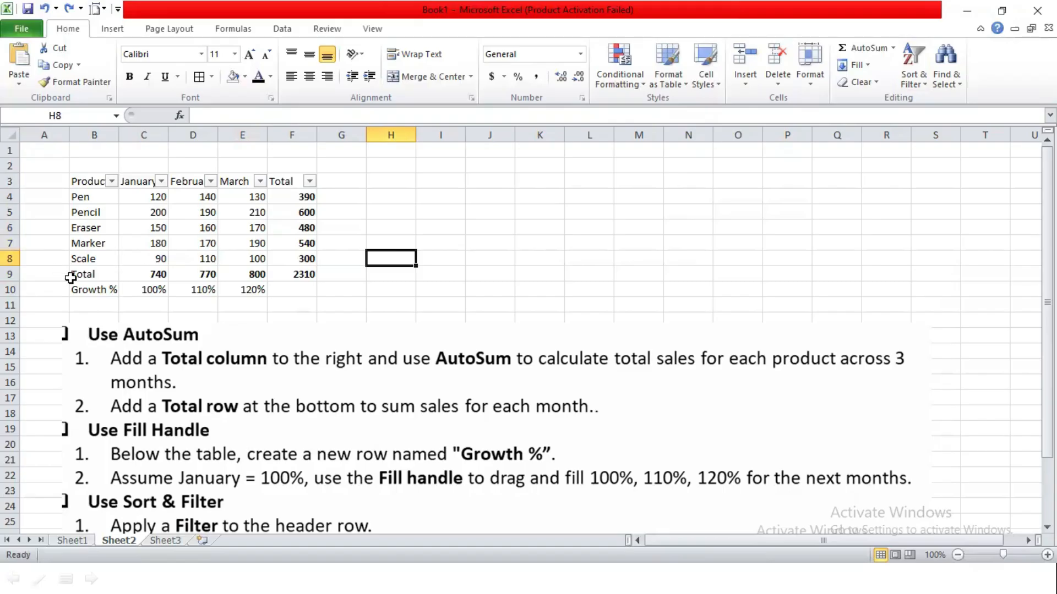
Step: Sort the March sales in E4:E8 from largest to smallest, continuing with the current selection only
left_click_drag(256, 199, 253, 256)
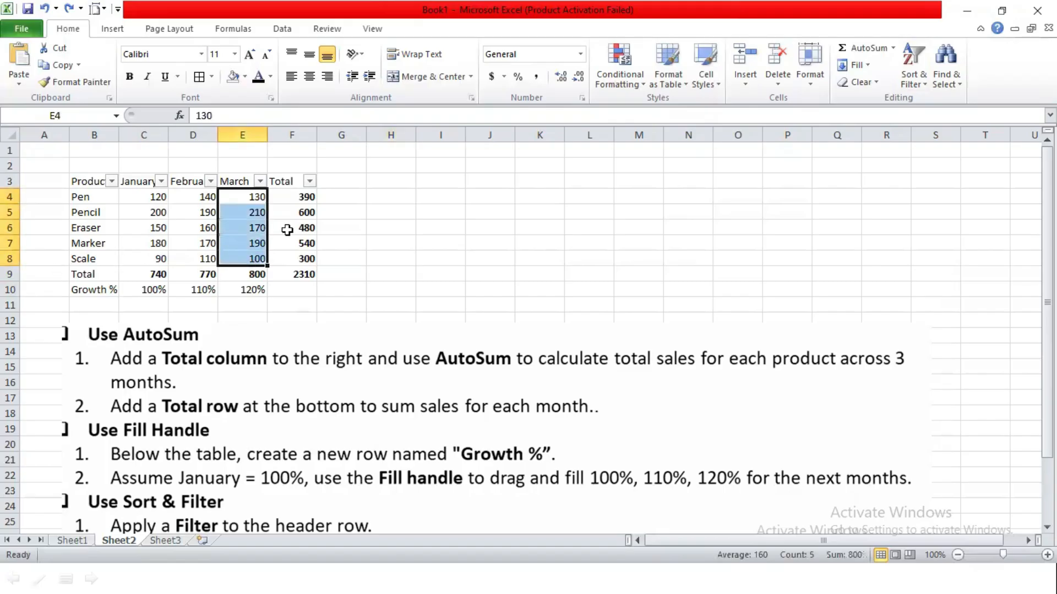
left_click(907, 78)
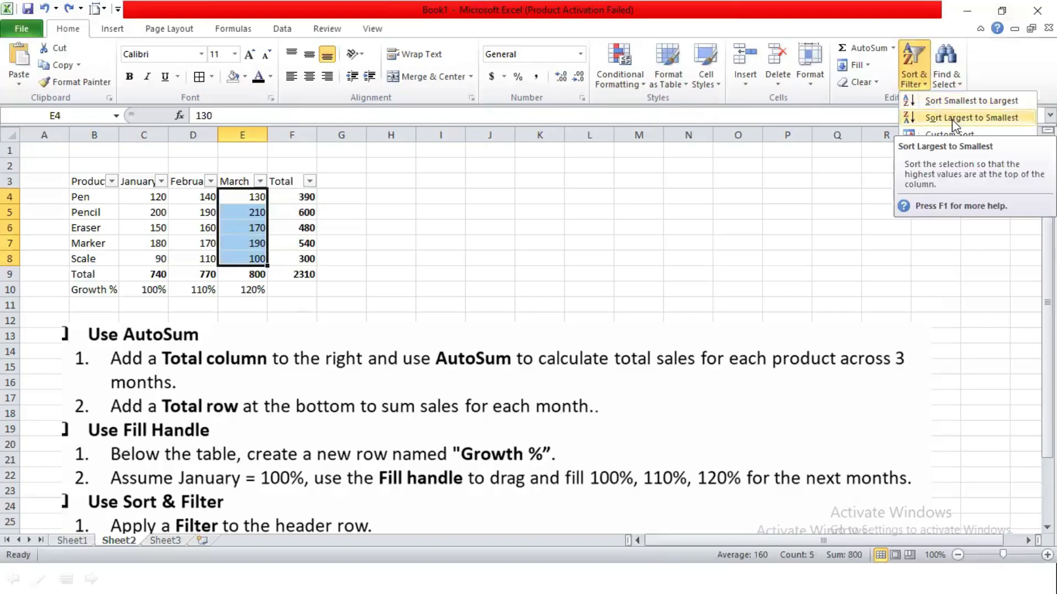
key("Return")
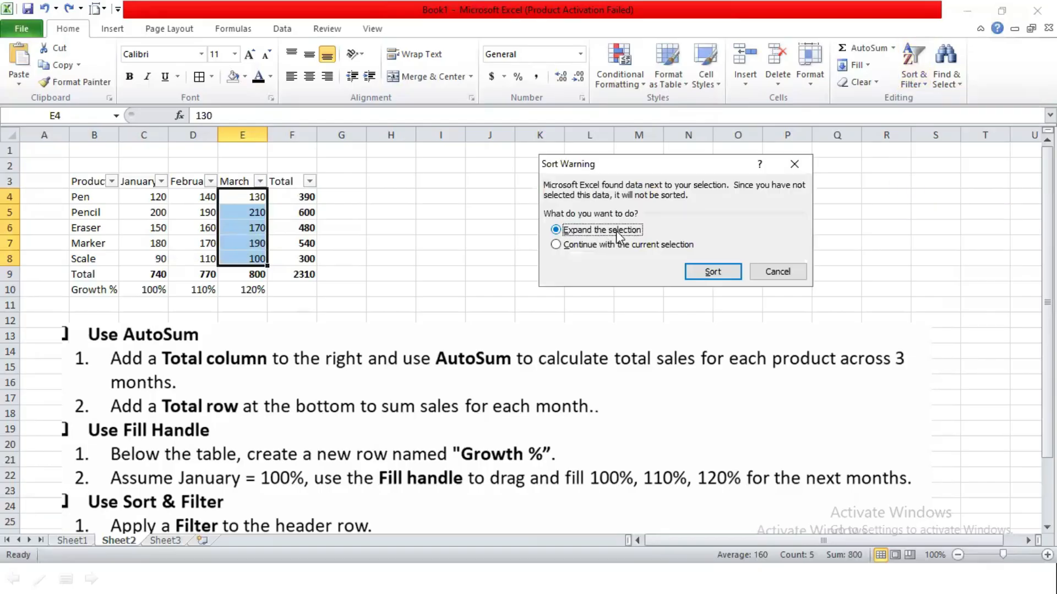
left_click(577, 248)
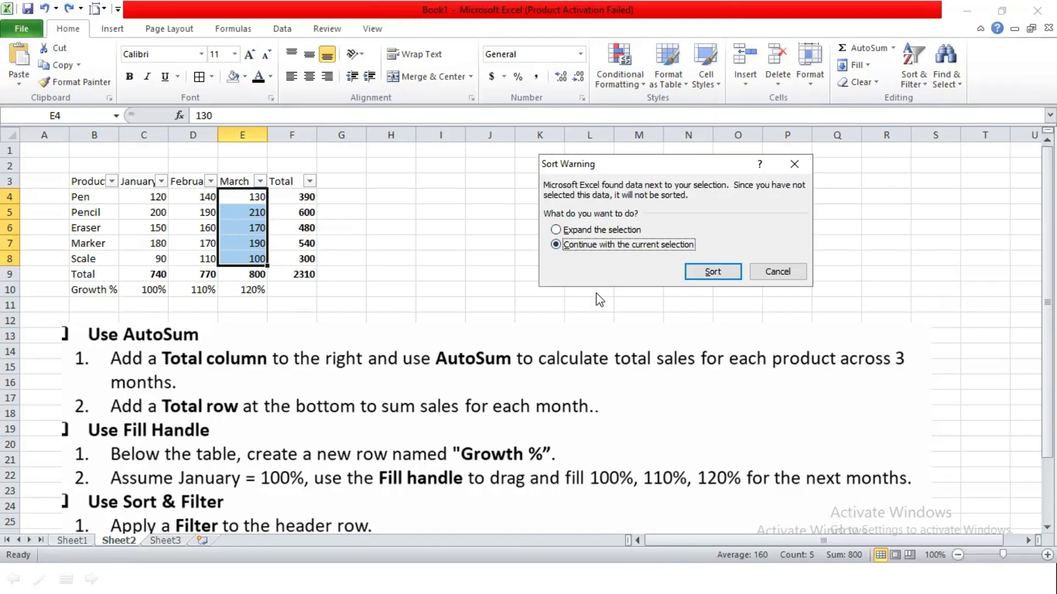
left_click(708, 273)
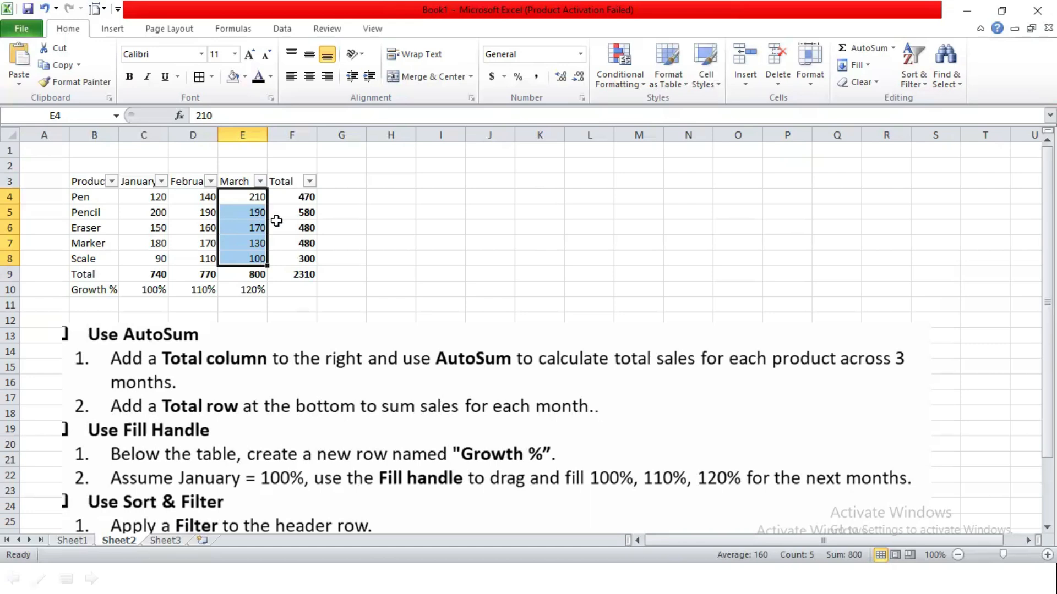
left_click(411, 215)
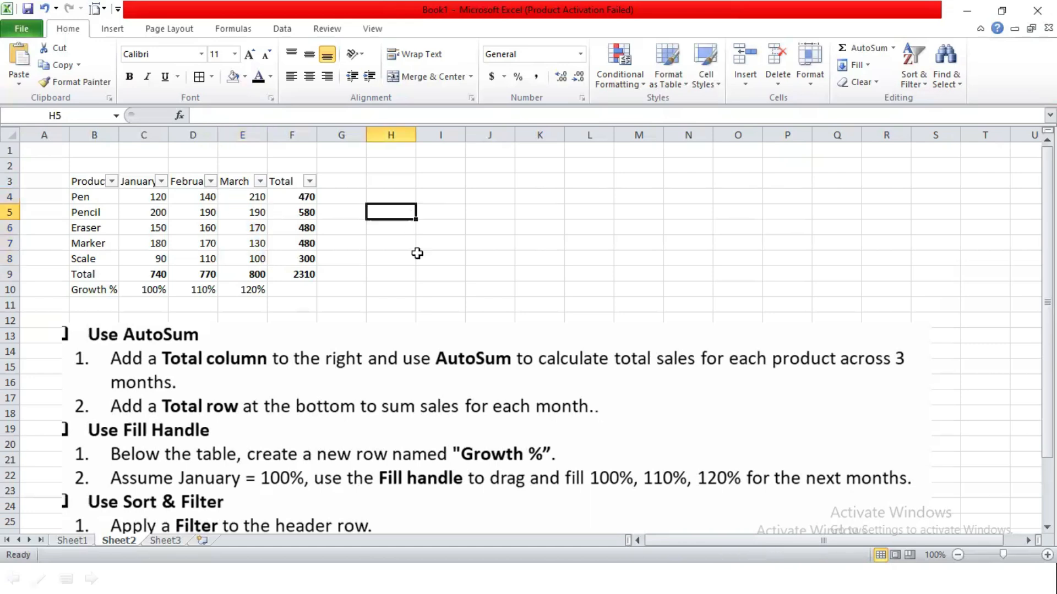
left_click(407, 377)
scroll(380, 404, "down", 2)
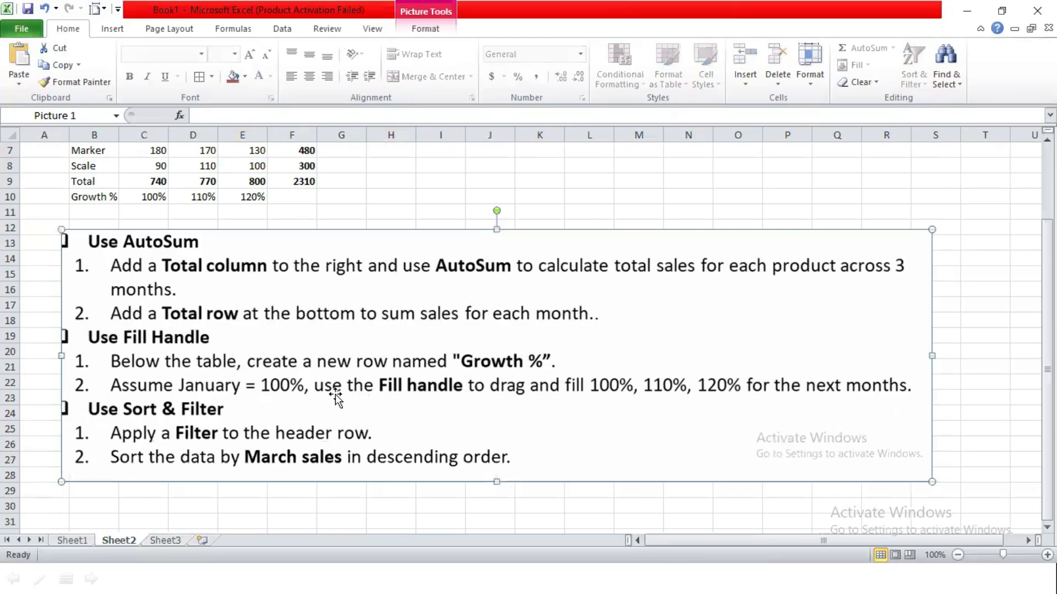